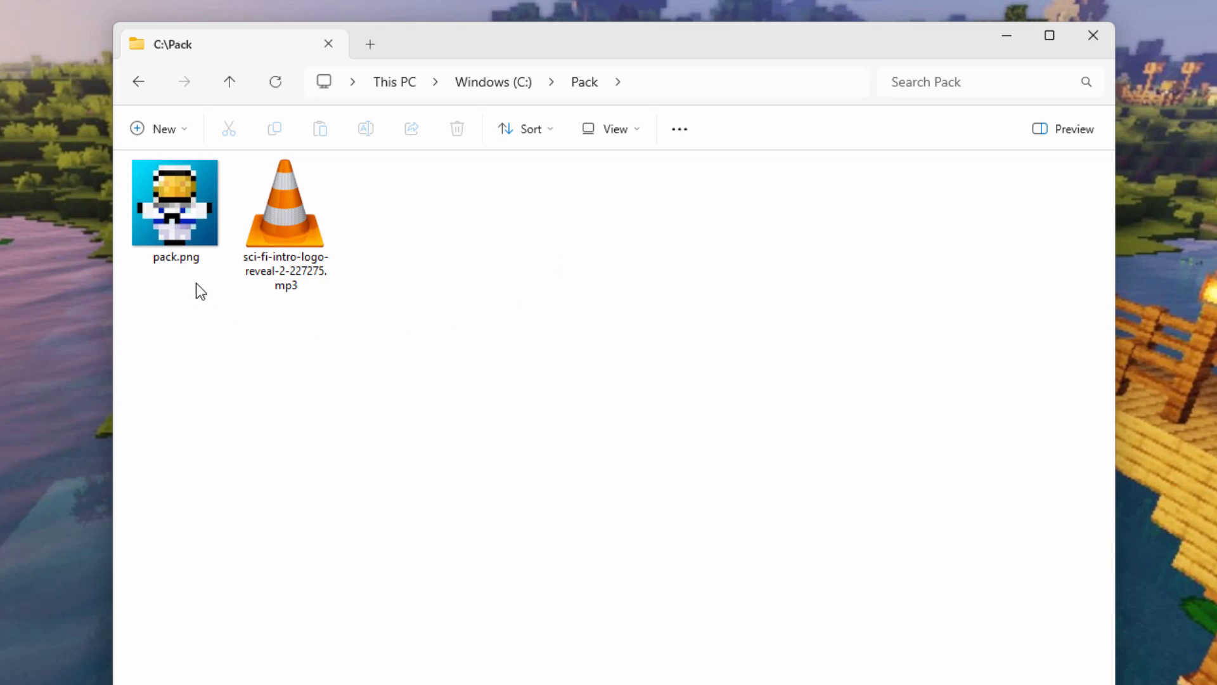
# Switch Pixabay to Sound Effects, focus the search box, and scroll through the clips and their durations.
pyautogui.moveTo(168, 199)
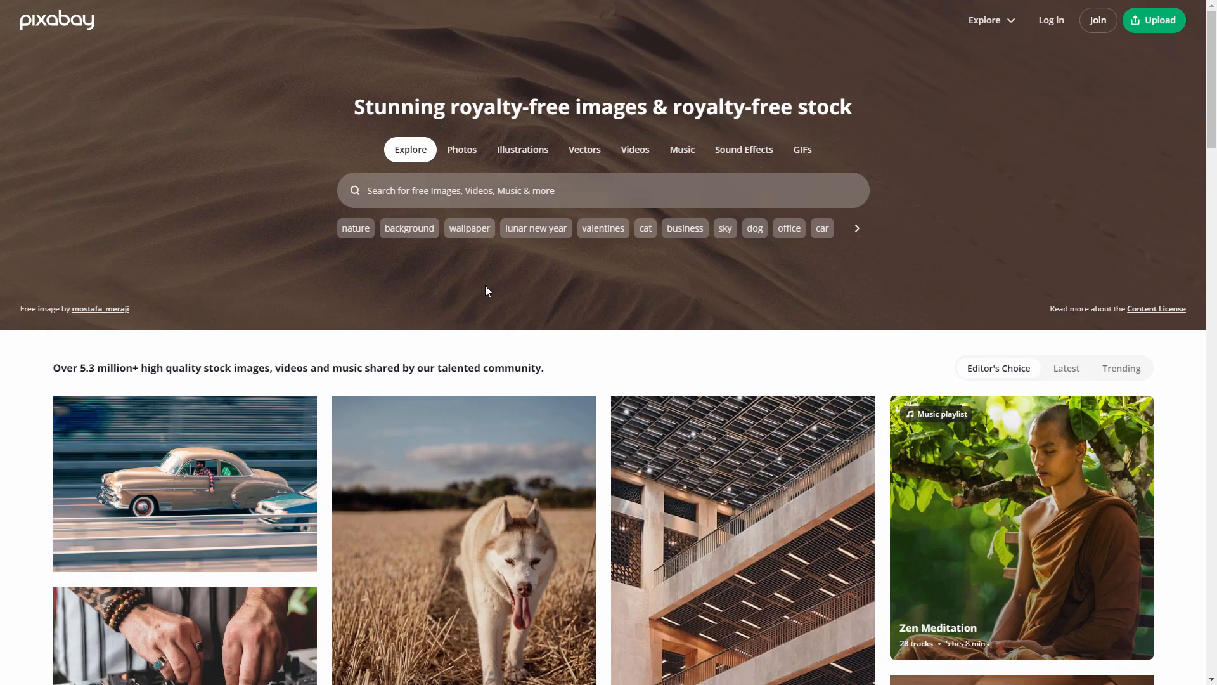
pyautogui.click(739, 153)
pyautogui.click(489, 195)
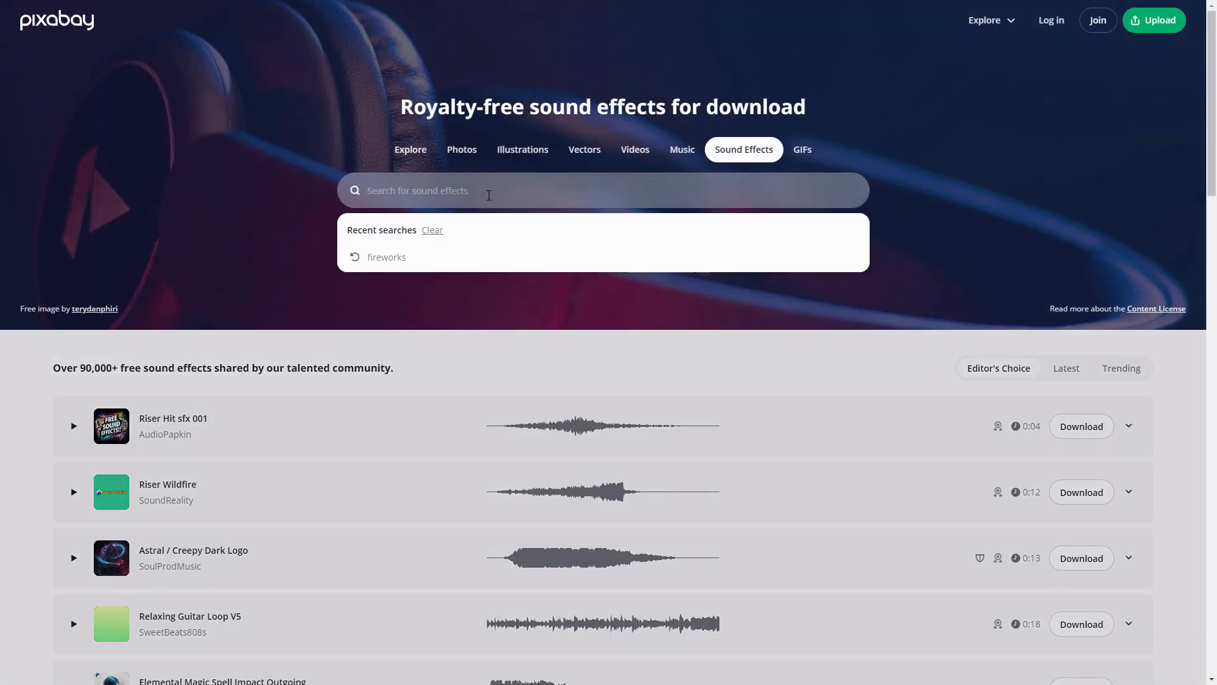
pyautogui.scroll(-8, 484, 541)
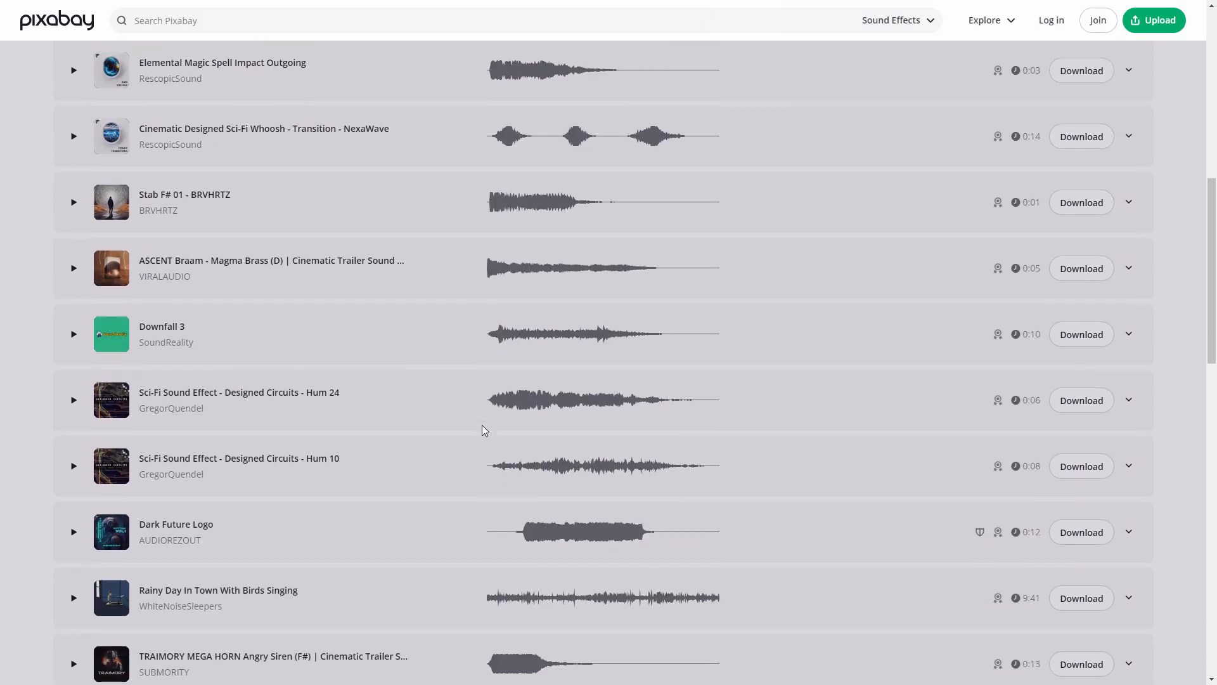
pyautogui.scroll(7, 482, 425)
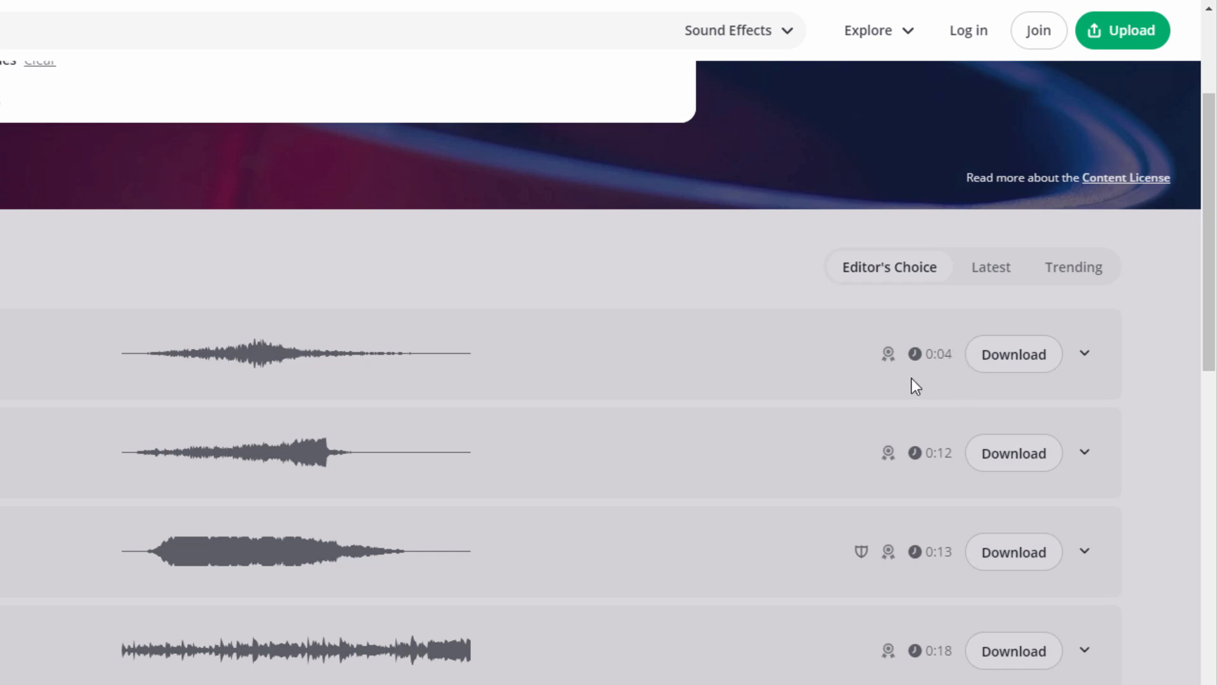
pyautogui.scroll(-4, 923, 383)
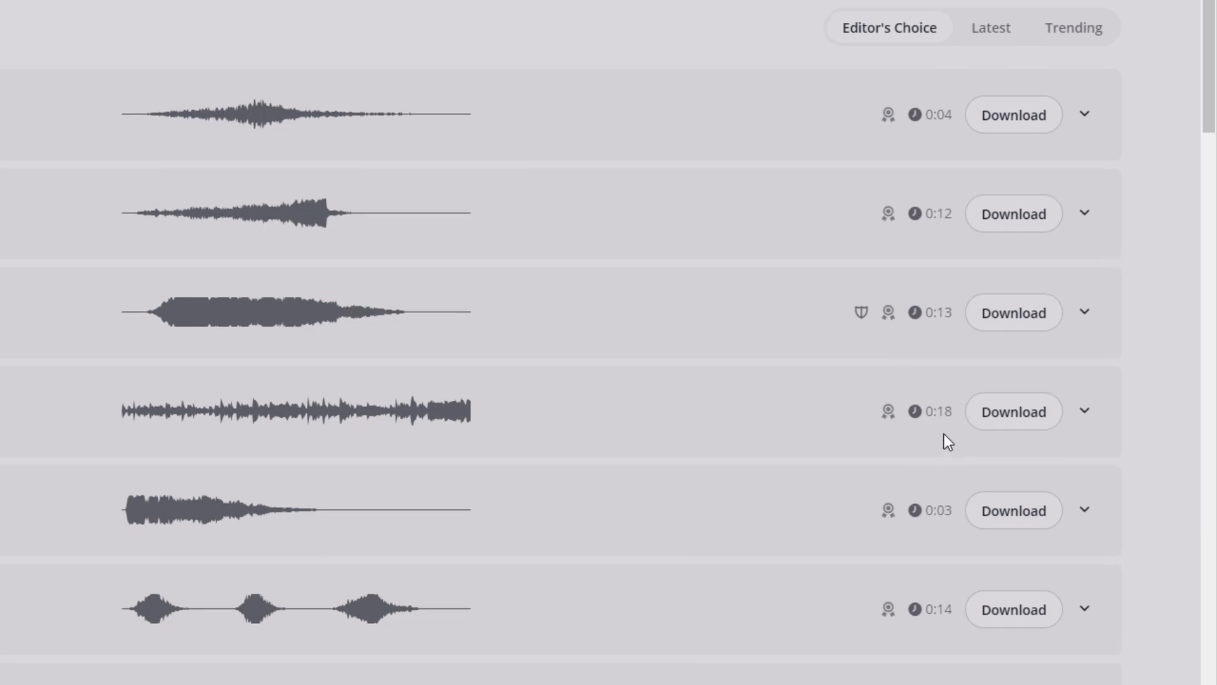
pyautogui.scroll(-8, 945, 433)
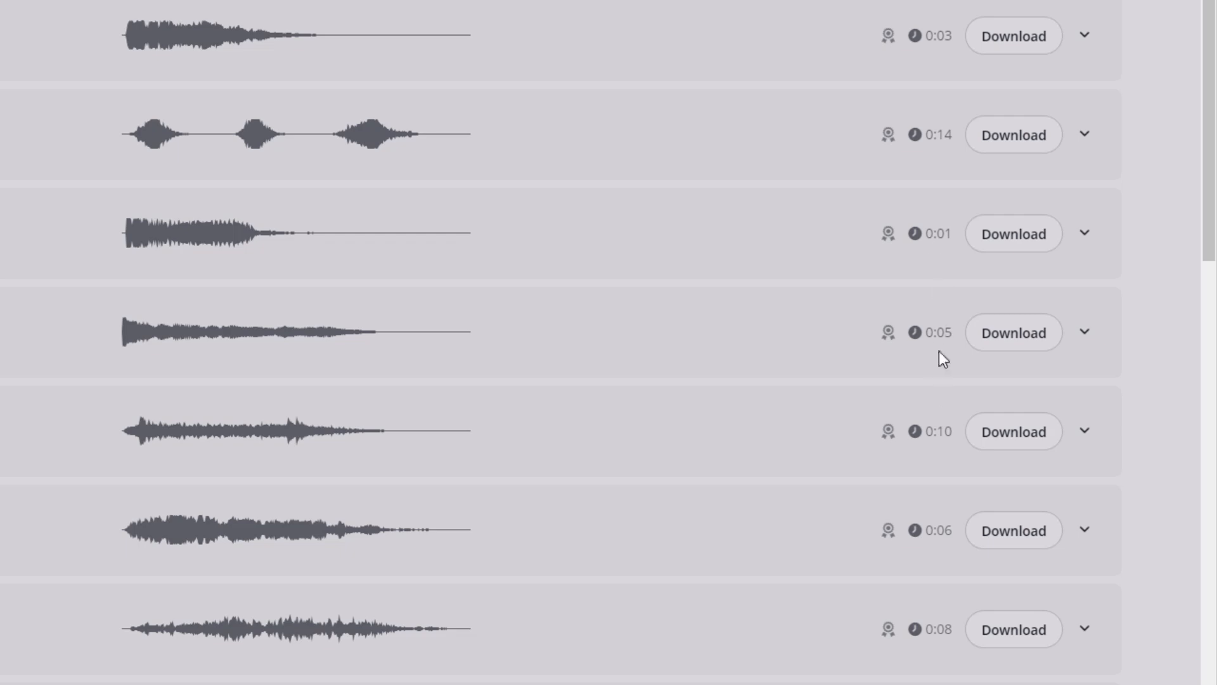
pyautogui.scroll(12, 937, 352)
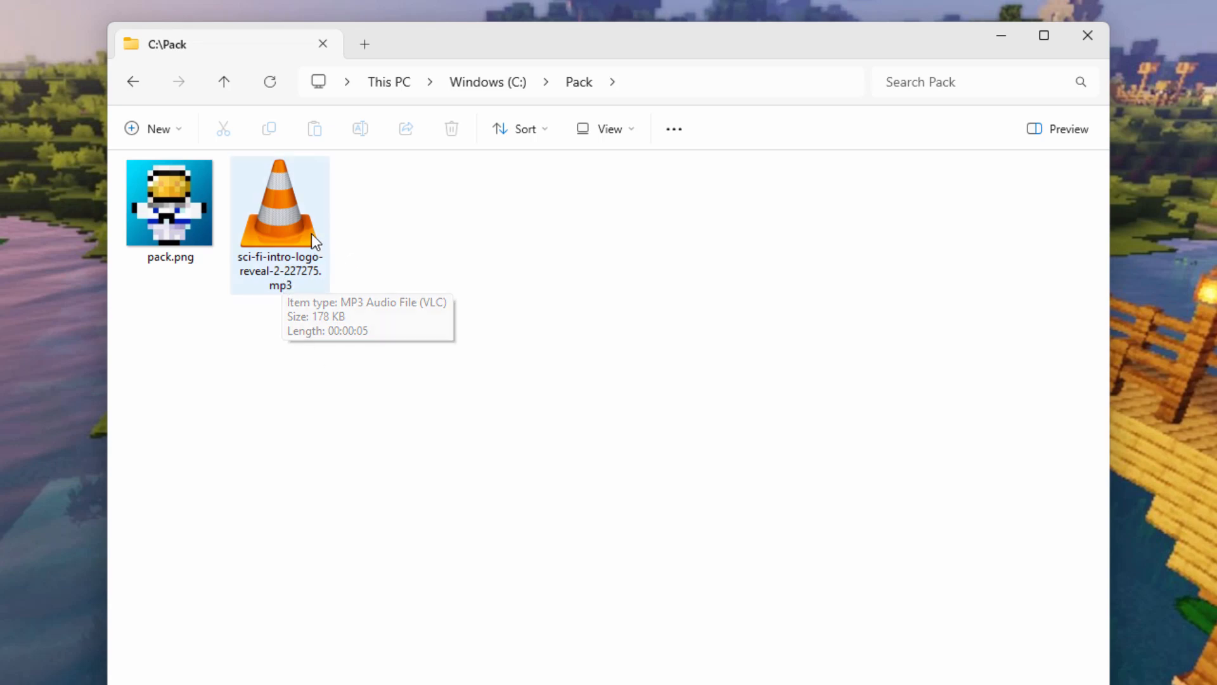
pyautogui.doubleClick(291, 232)
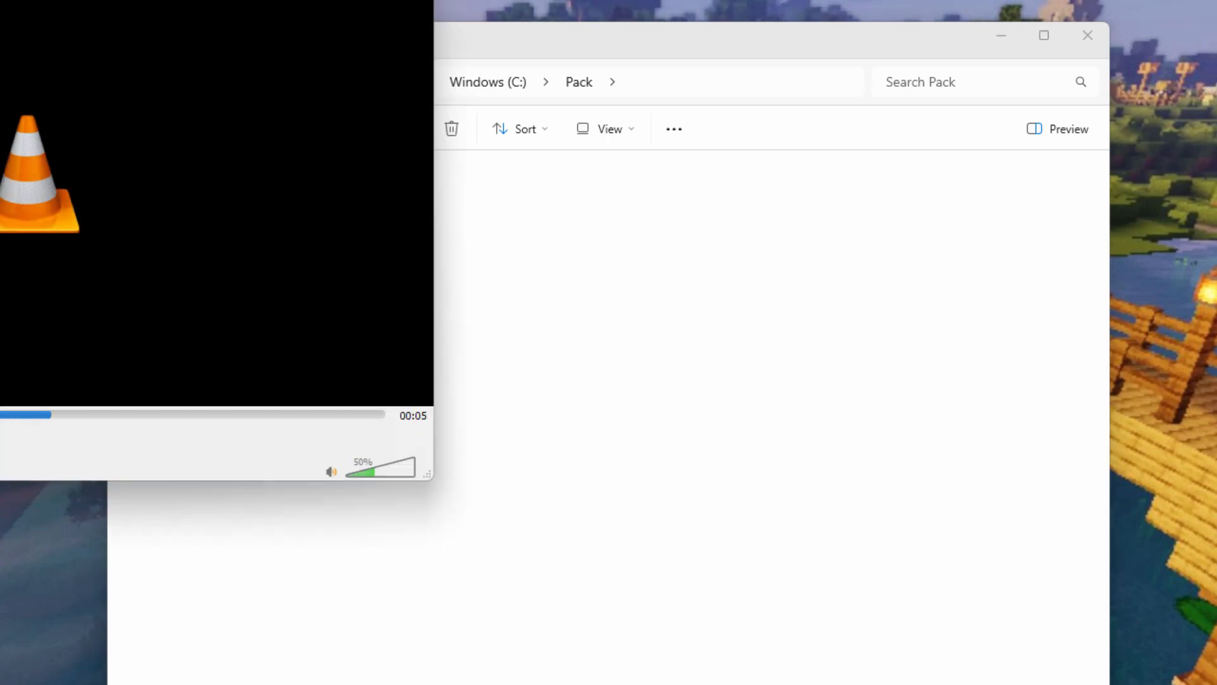
pyautogui.moveTo(298, 0); pyautogui.dragTo(479, 27)
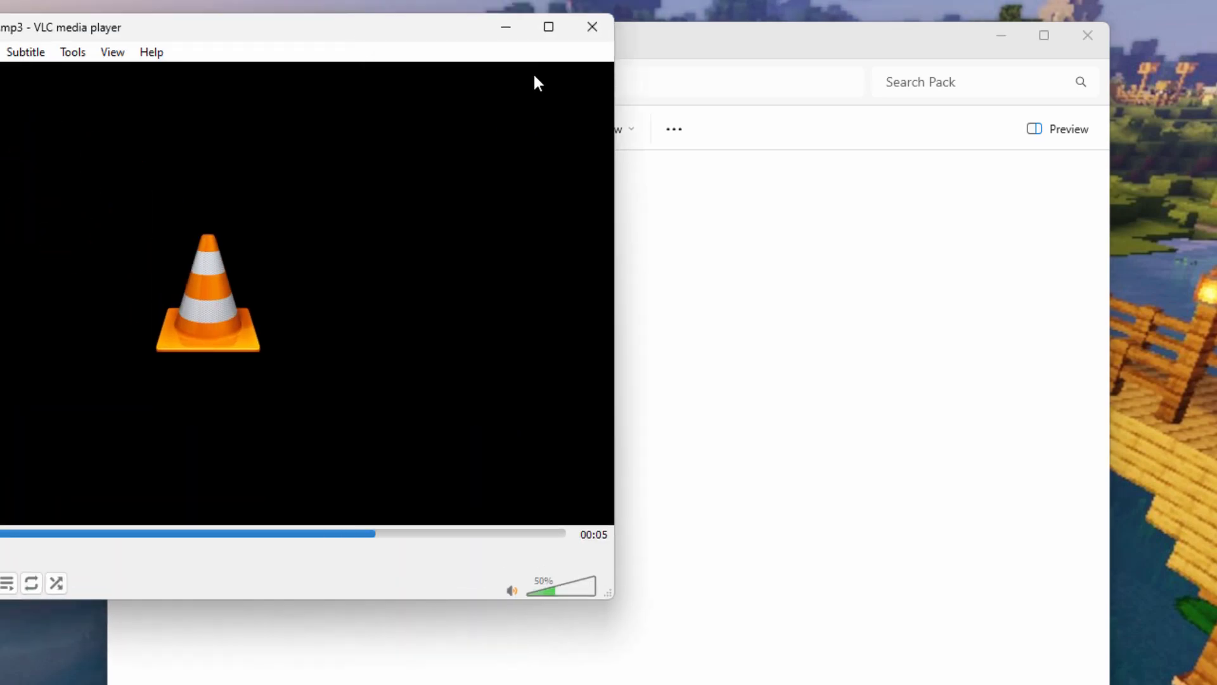
pyautogui.click(591, 27)
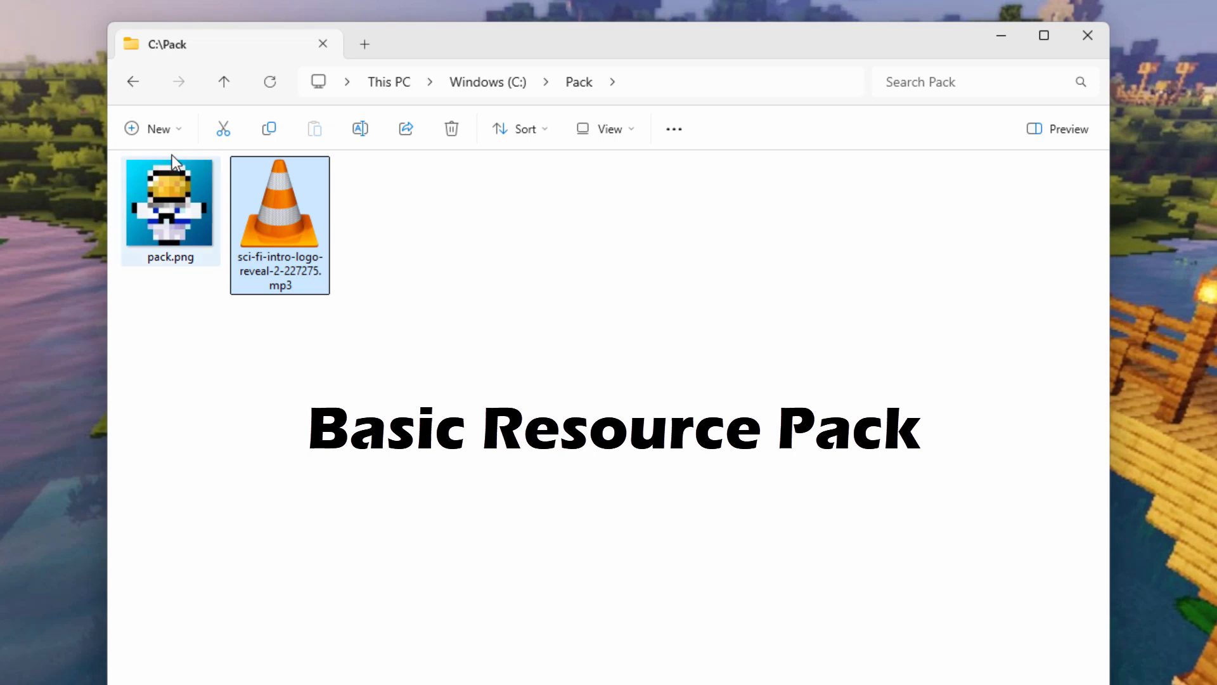
# Create an assets folder in C:\Pack with a minecraft folder inside it.
pyautogui.click(174, 132)
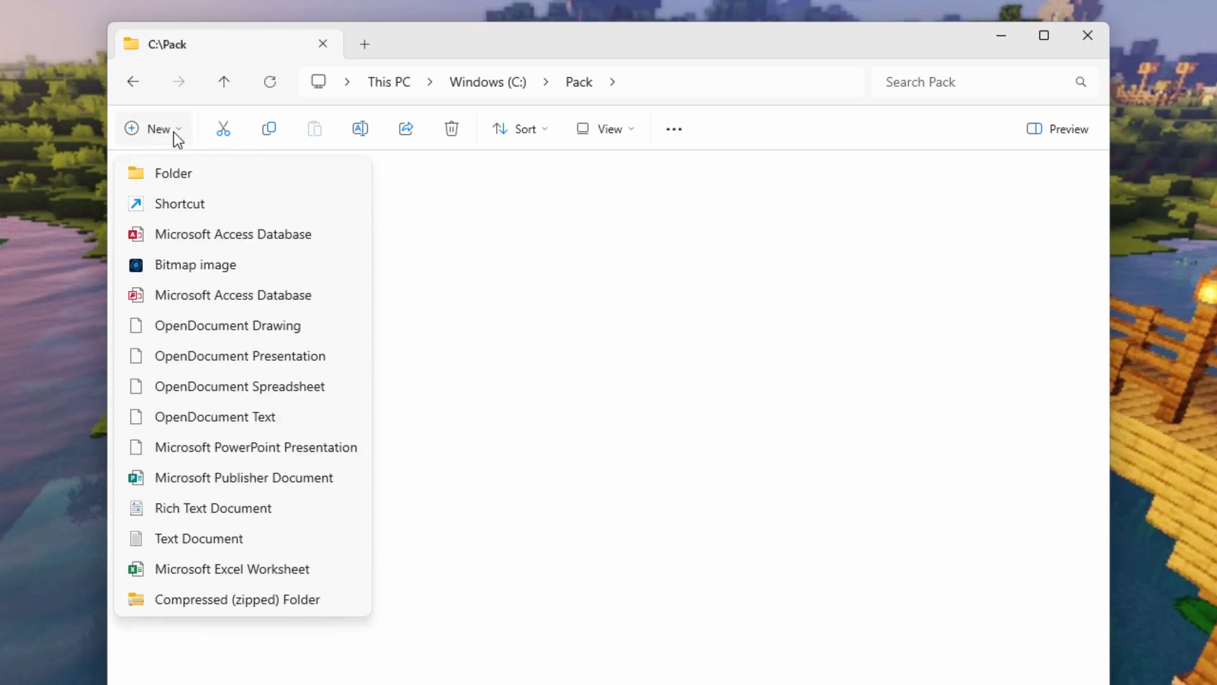
pyautogui.click(181, 175)
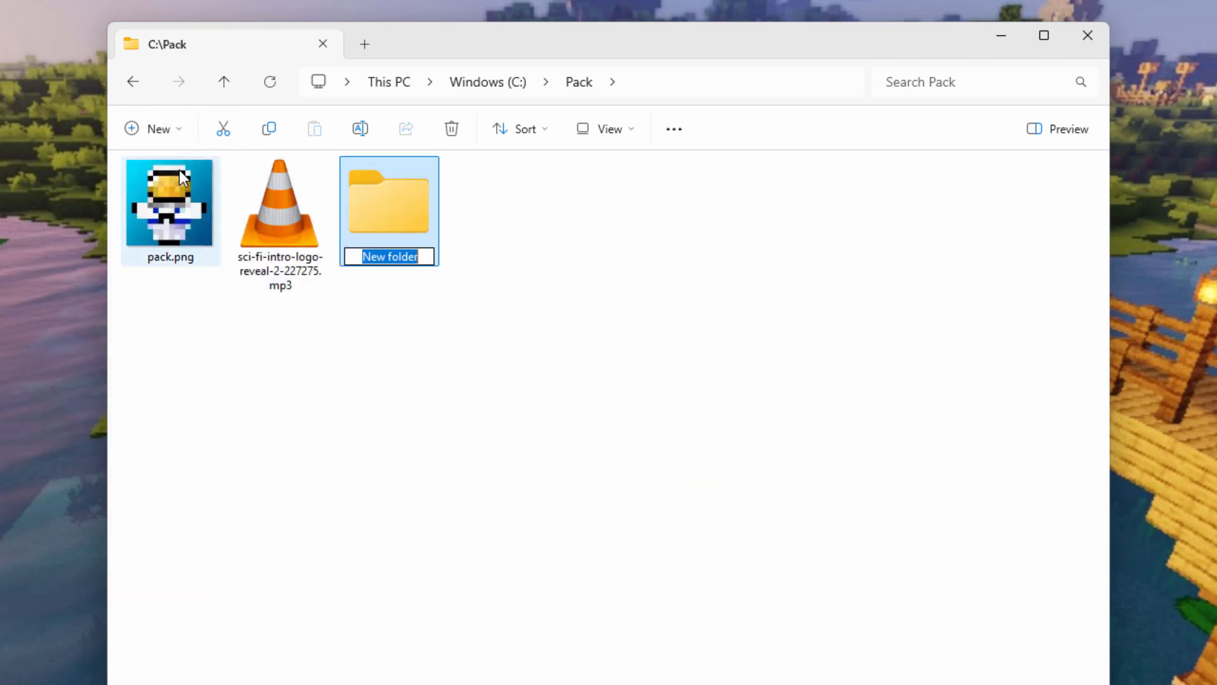
pyautogui.write('assets')
pyautogui.click(421, 212)
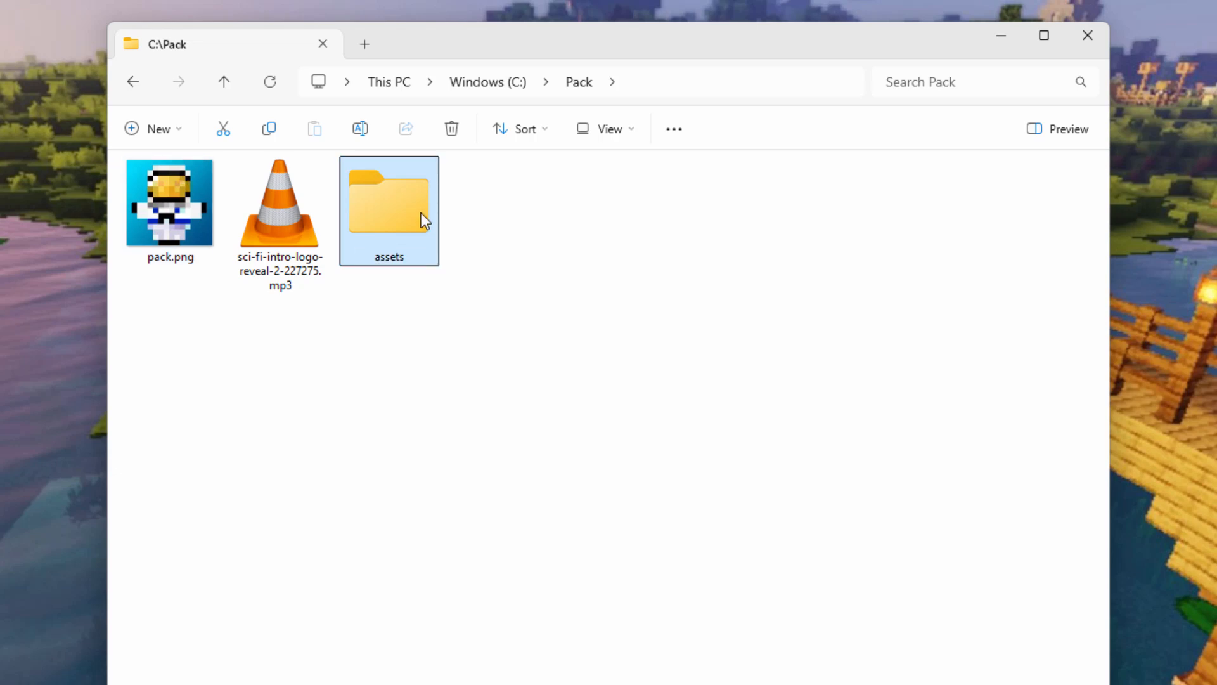
pyautogui.doubleClick(421, 212)
pyautogui.click(165, 131)
pyautogui.click(182, 172)
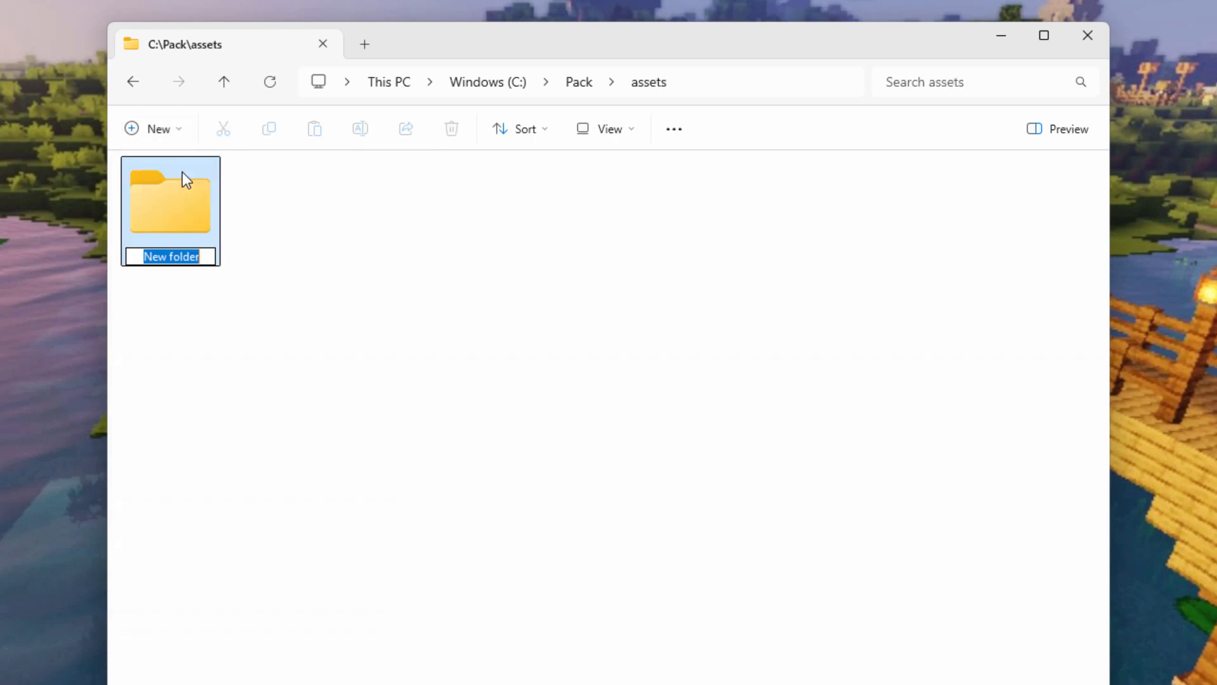
pyautogui.write('minecra')
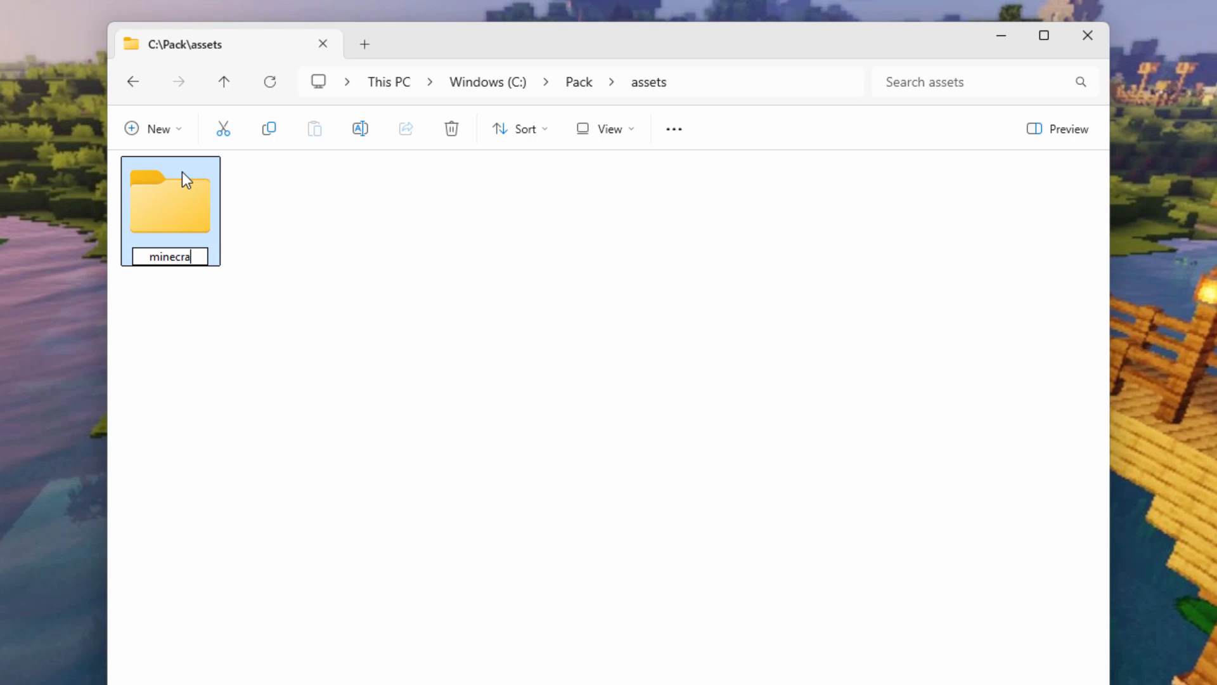
pyautogui.write('ft')
pyautogui.press('Return')
pyautogui.doubleClick(188, 208)
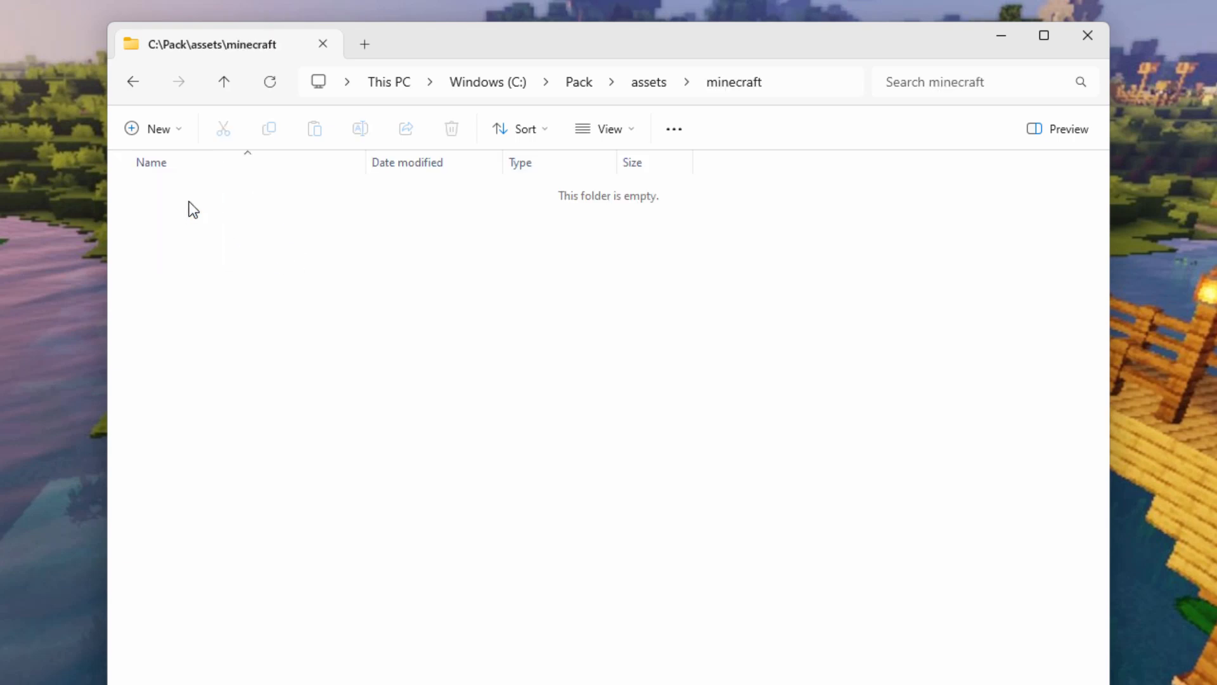
# Inside minecraft, create a sounds folder containing an empty custom folder.
pyautogui.click(163, 129)
pyautogui.click(182, 172)
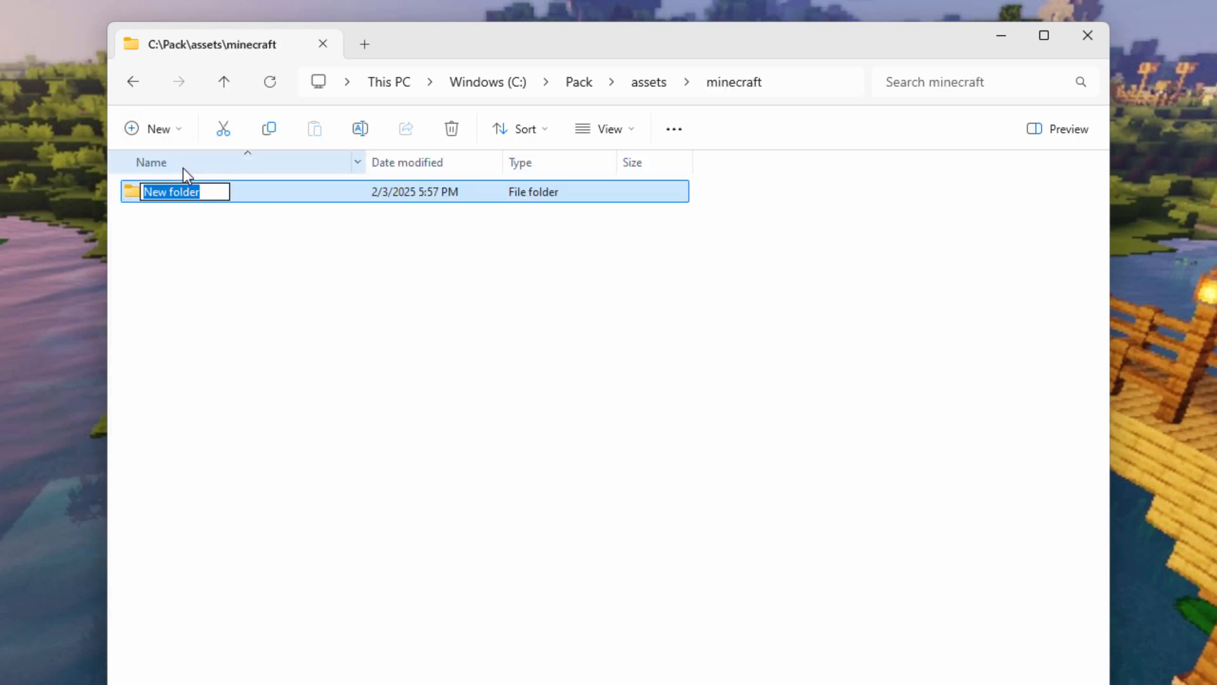
pyautogui.write('sounds')
pyautogui.click(235, 281)
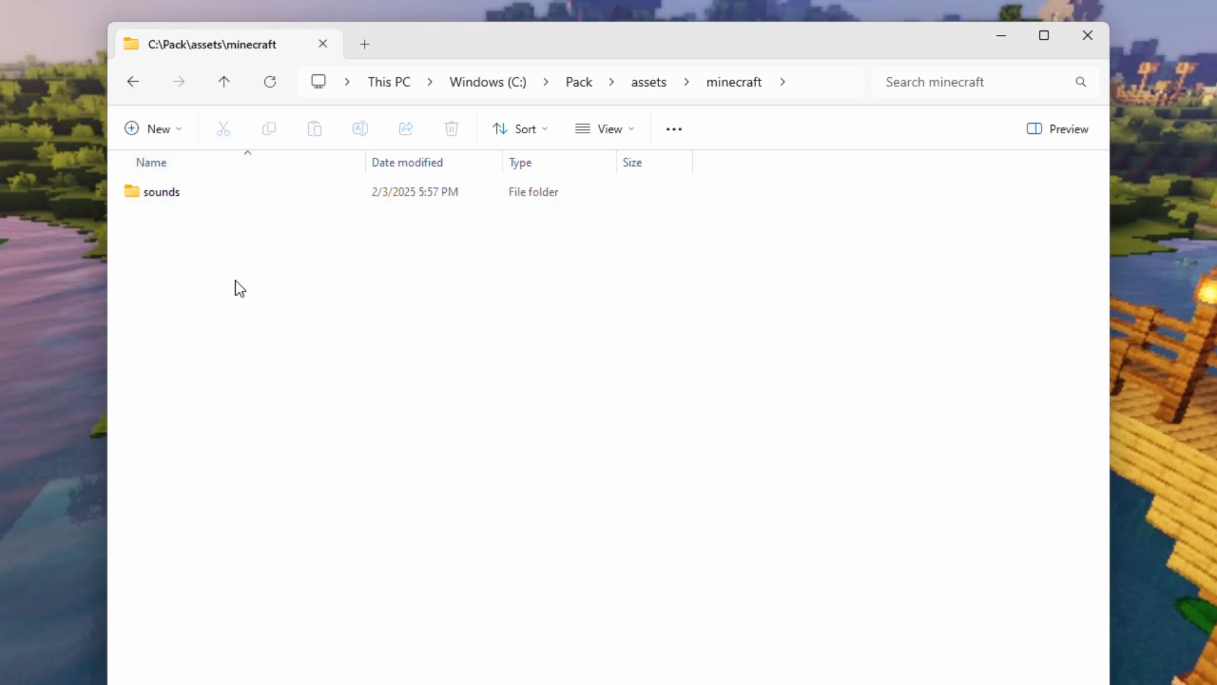
pyautogui.doubleClick(147, 201)
pyautogui.click(181, 128)
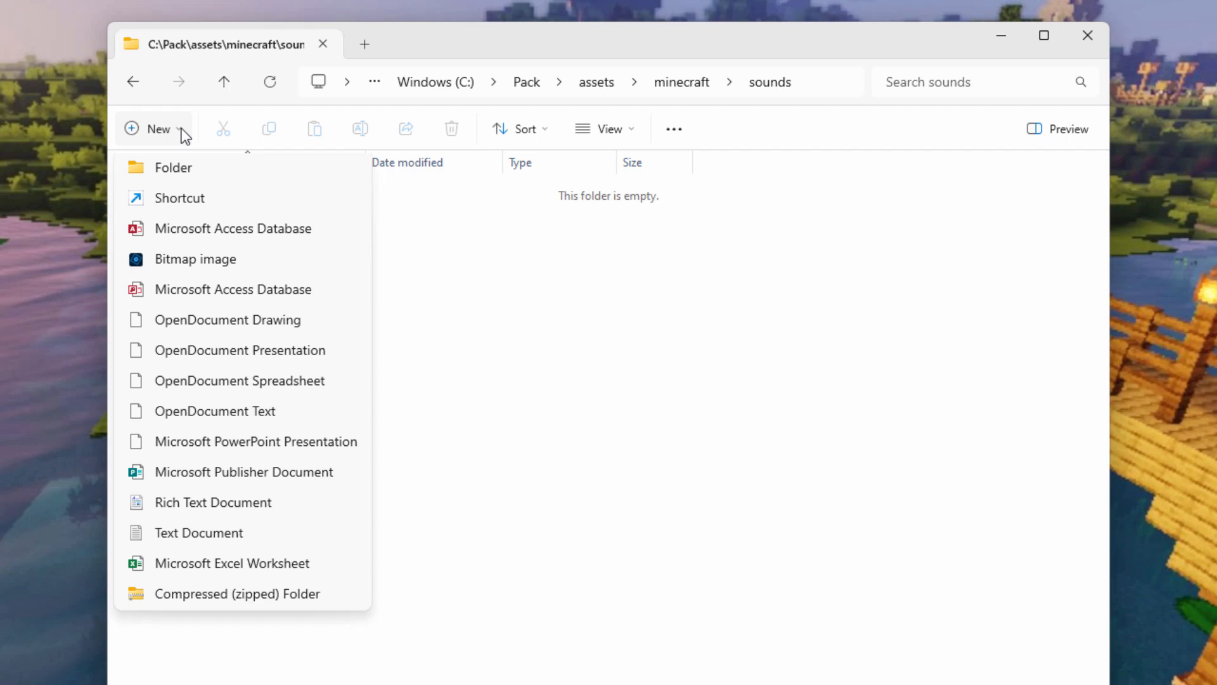
pyautogui.click(181, 175)
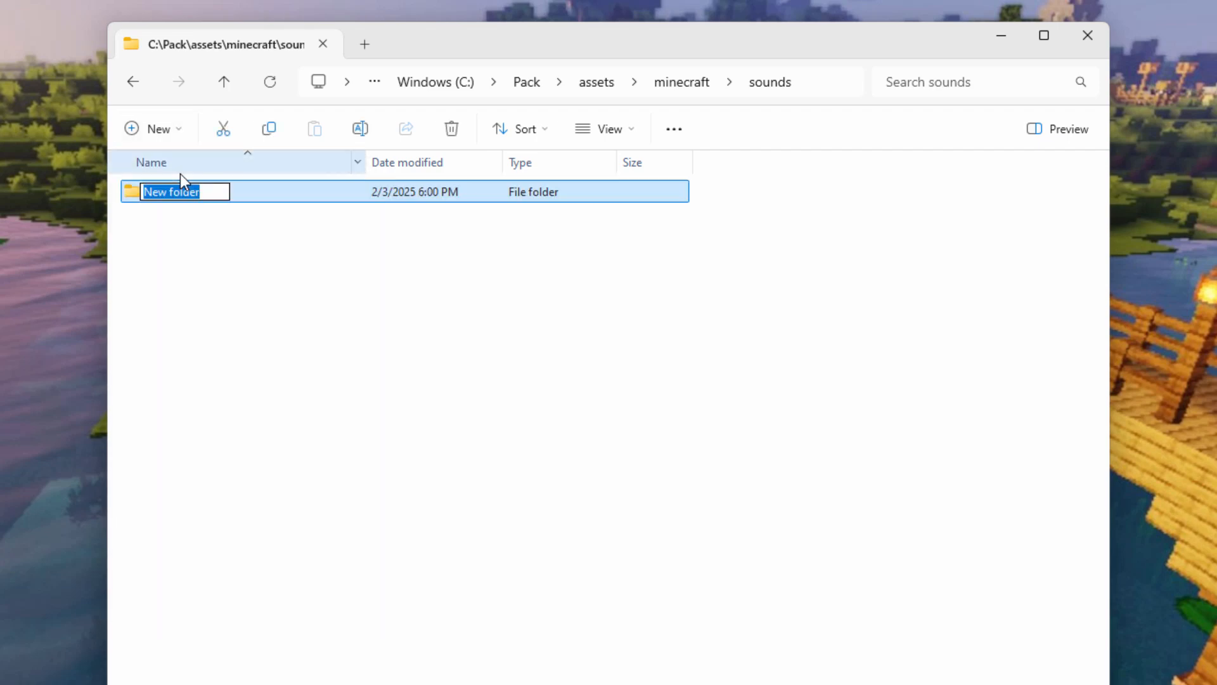
pyautogui.write('custom')
pyautogui.click(151, 221)
pyautogui.doubleClick(133, 194)
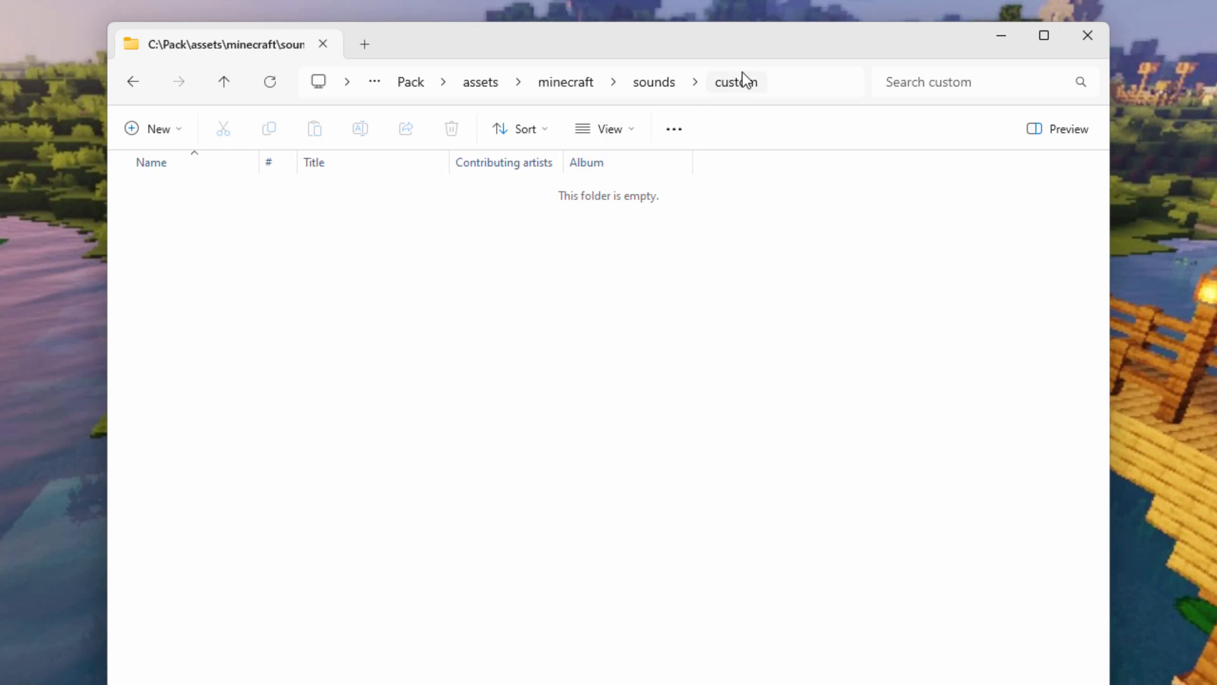
# Return to the Pack folder and switch its view to Large icons.
pyautogui.click(420, 85)
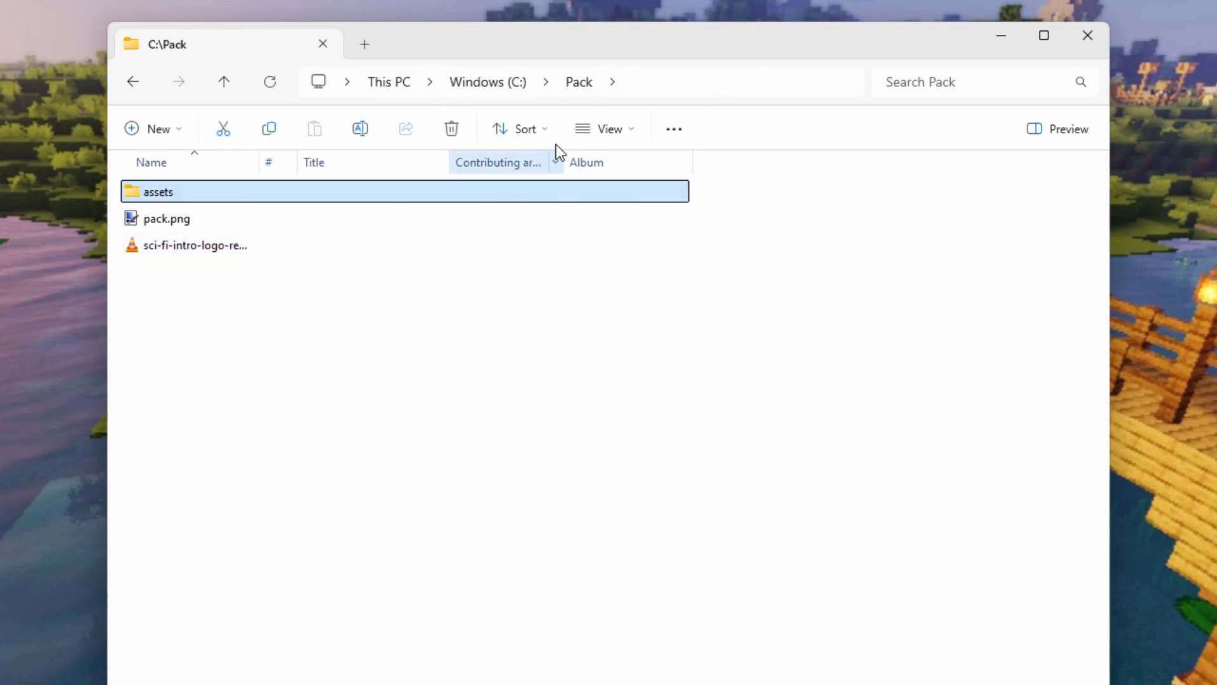
pyautogui.click(611, 132)
pyautogui.click(633, 207)
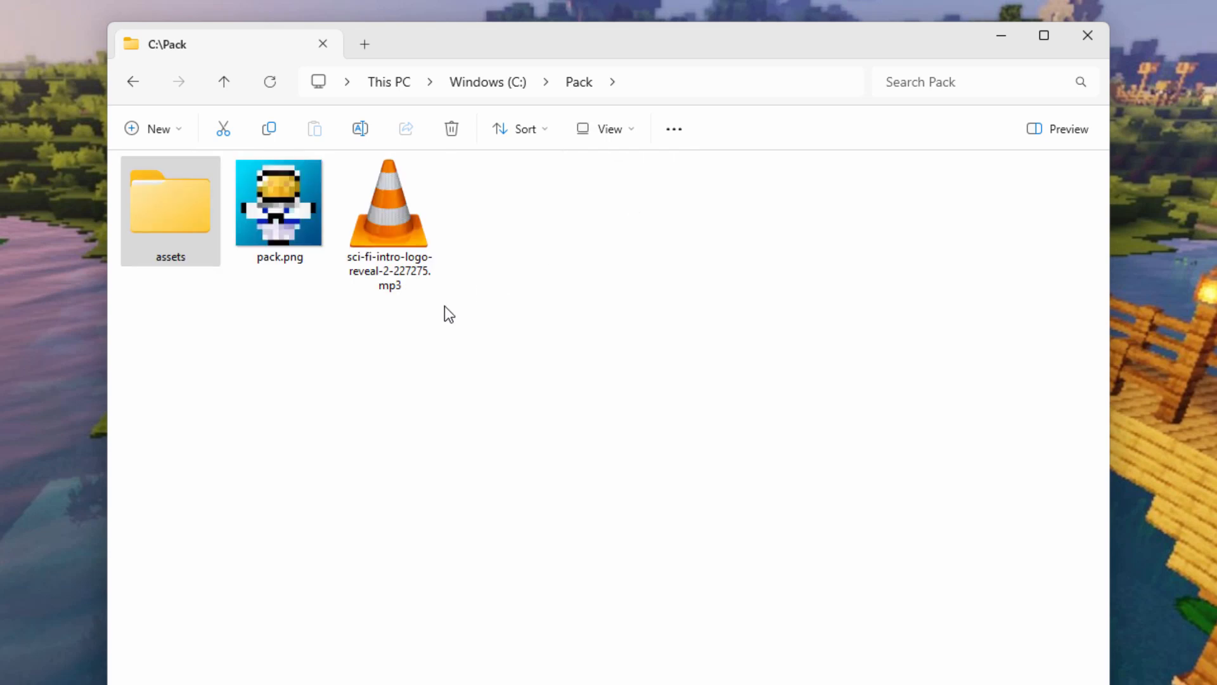
pyautogui.click(408, 350)
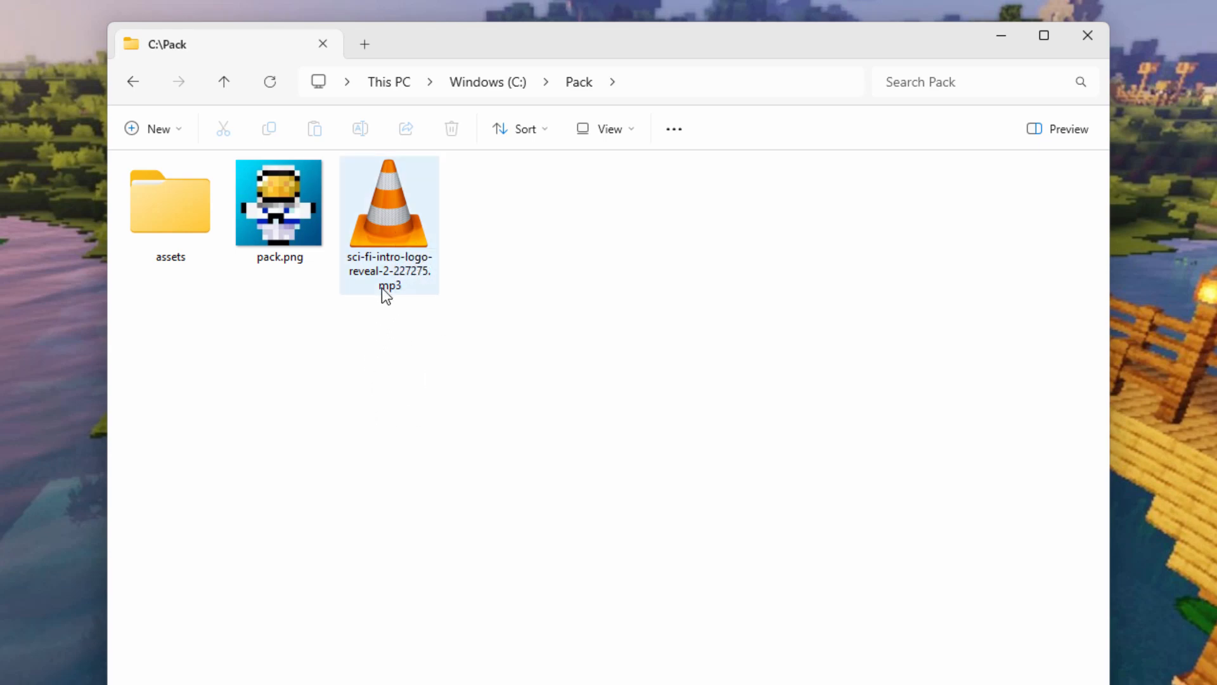
# Drag sci-fi-intro-logo-reveal-2-227275.mp3 from the Pack folder into Audacity to load it.
pyautogui.moveTo(401, 291)
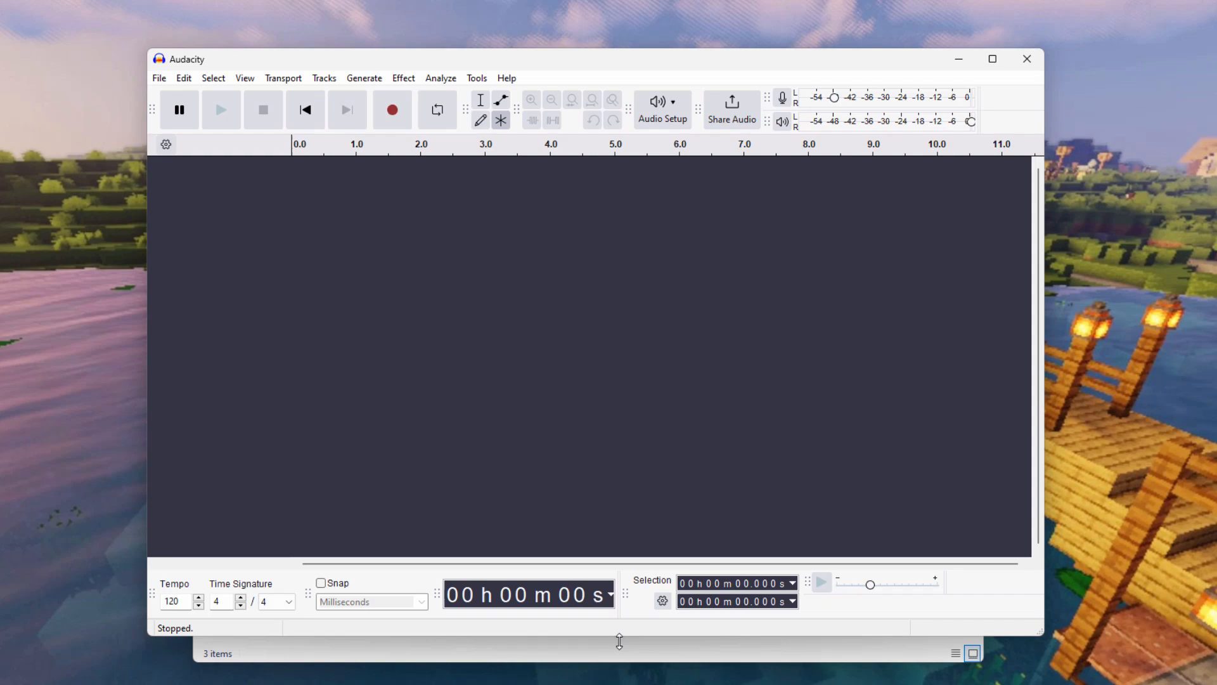
pyautogui.click(613, 580)
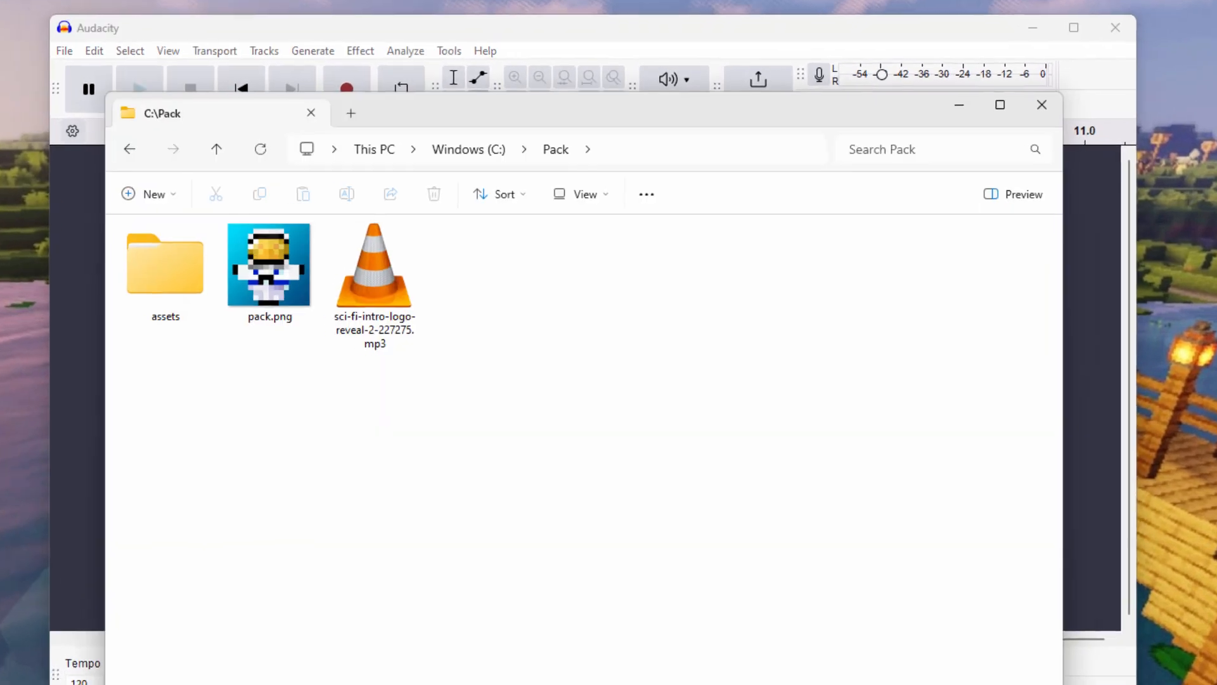
pyautogui.moveTo(498, 127); pyautogui.dragTo(918, 212)
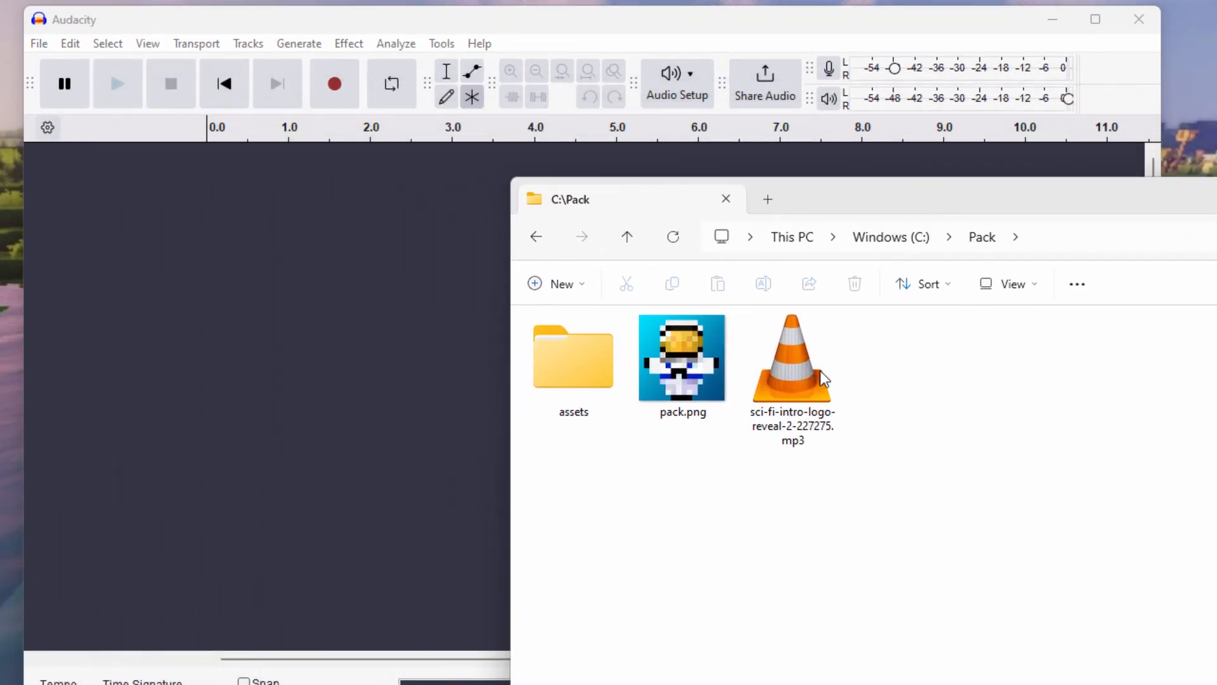
pyautogui.moveTo(793, 380); pyautogui.dragTo(349, 312)
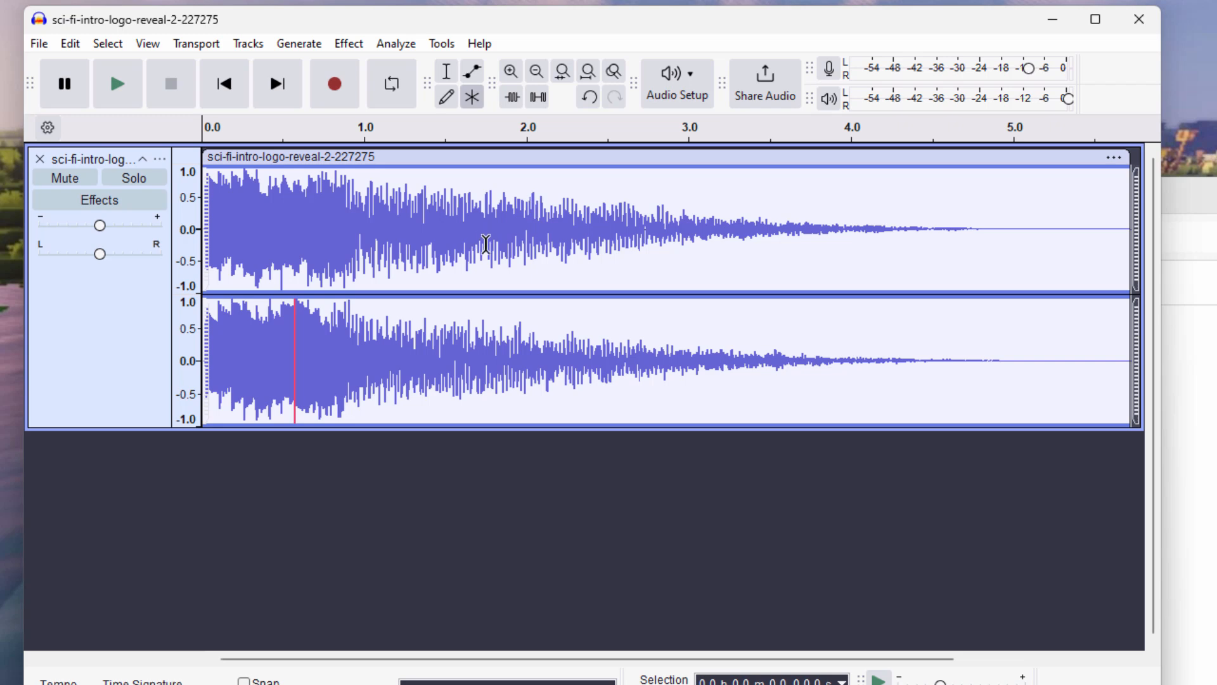
# Export the clip as hiss.ogg in mono Ogg Vorbis into Pack\assets\minecraft\sounds\custom.
pyautogui.click(39, 44)
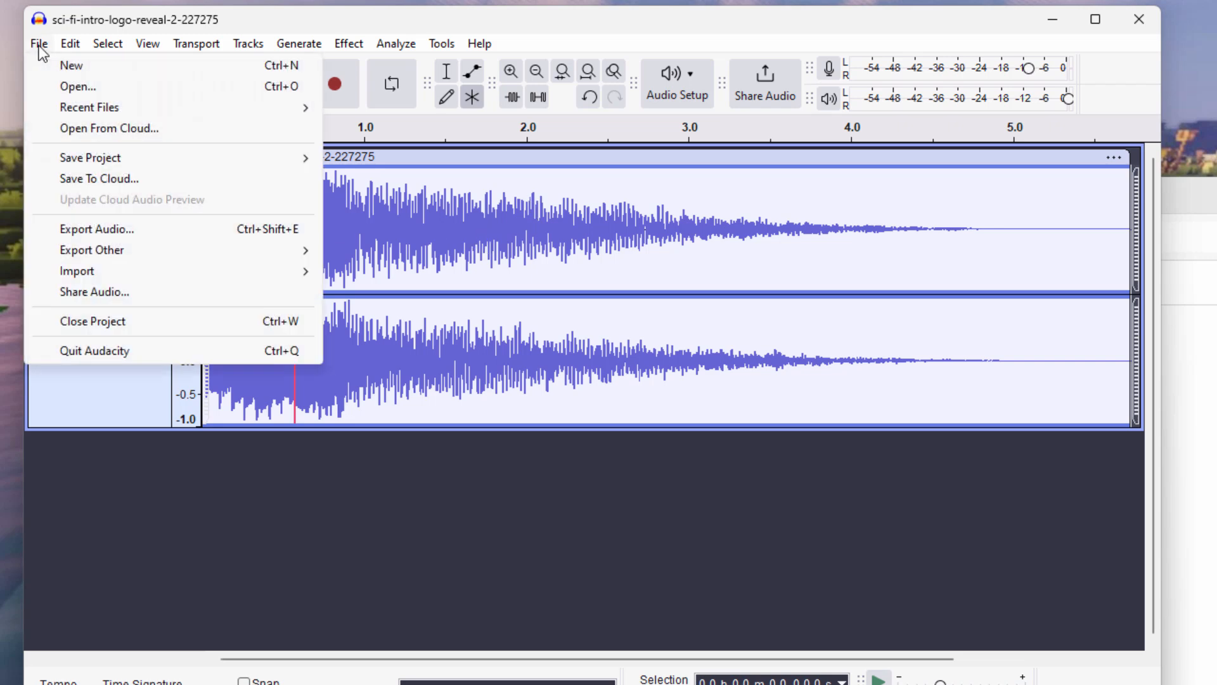
pyautogui.click(130, 228)
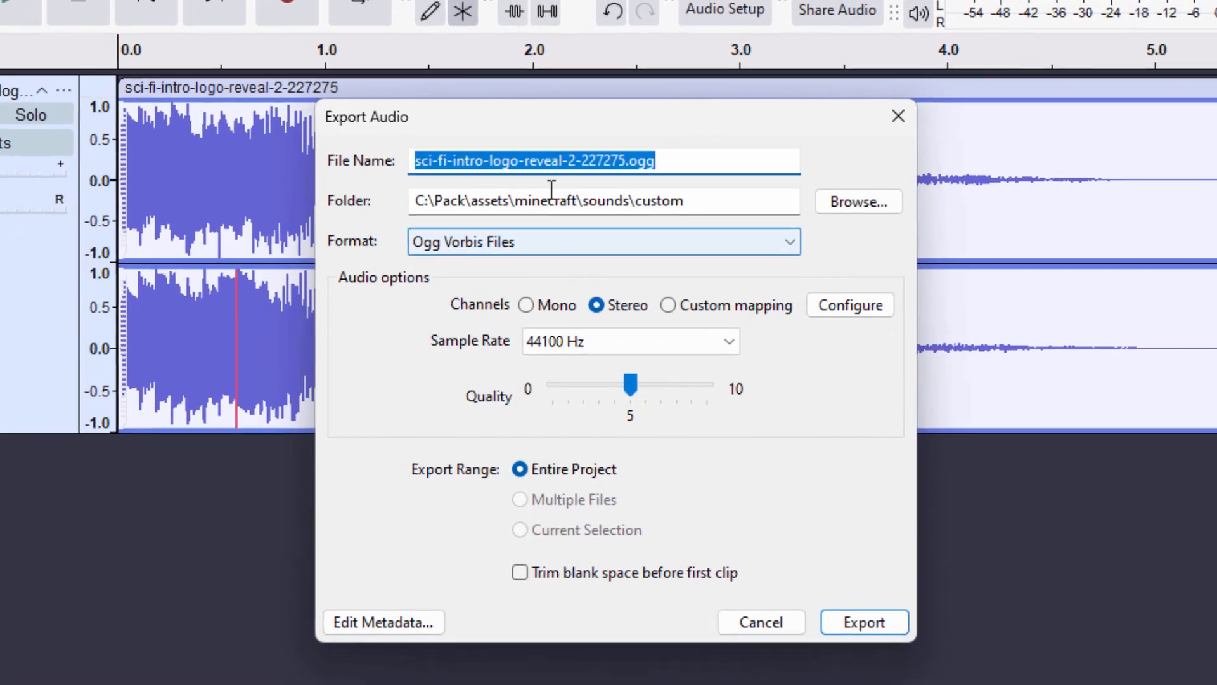
pyautogui.click(526, 193)
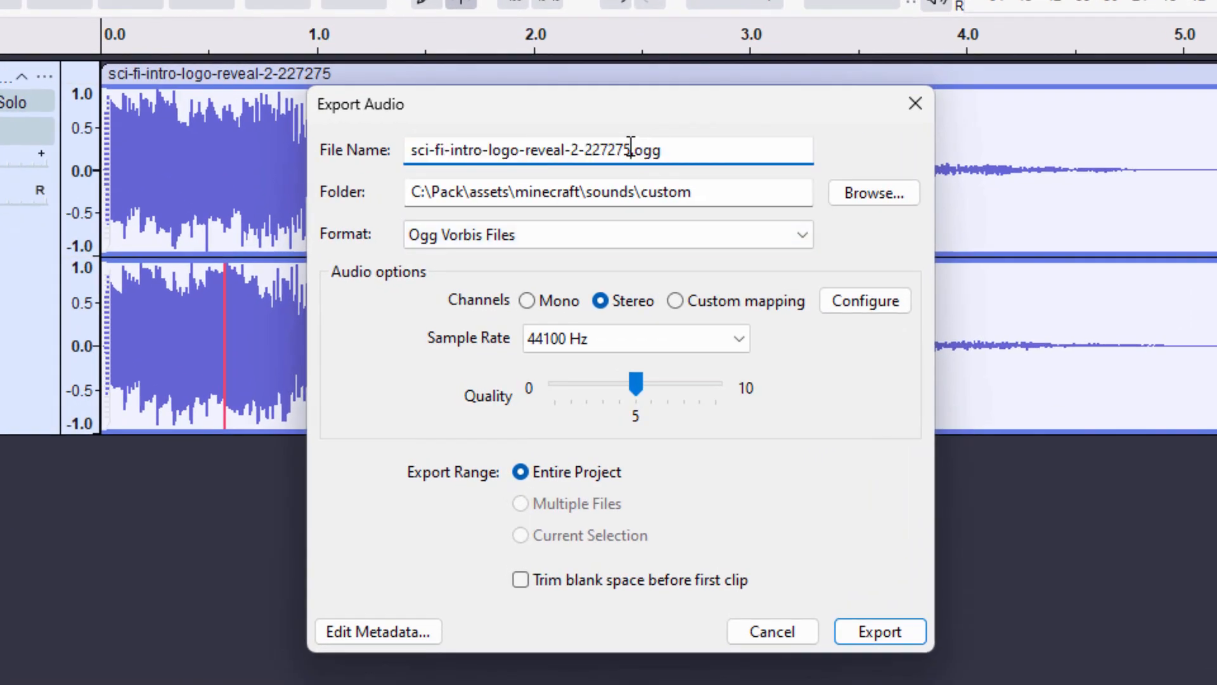
pyautogui.moveTo(631, 147); pyautogui.dragTo(404, 152)
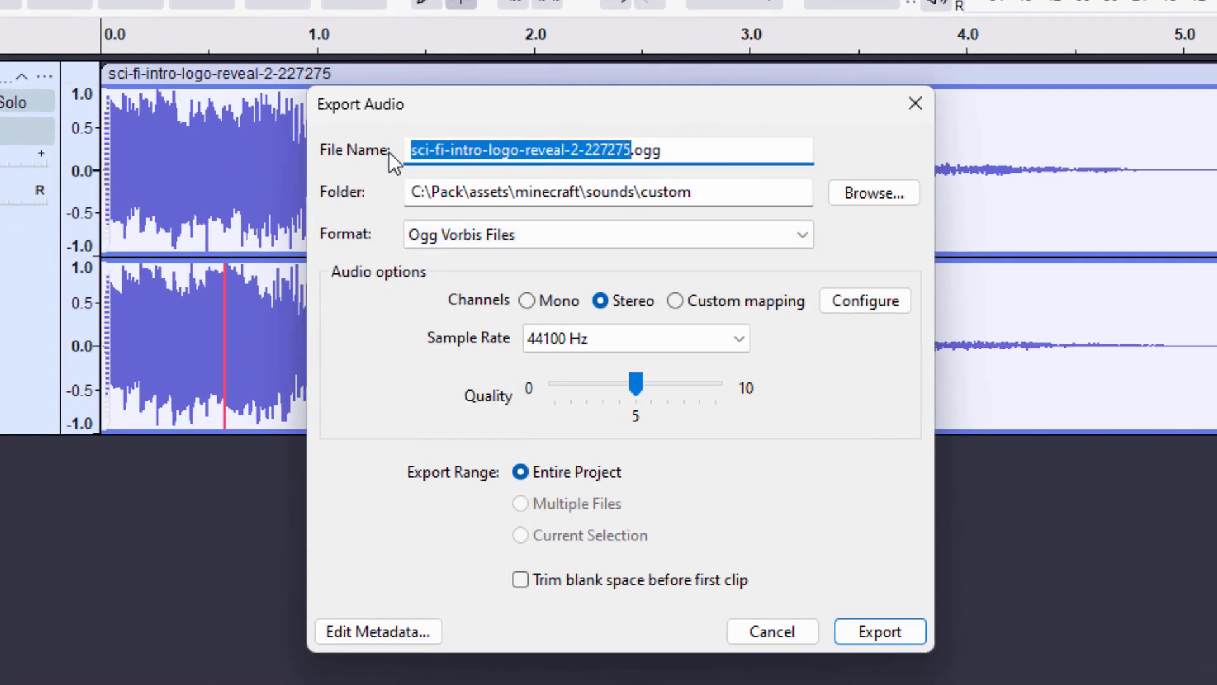
pyautogui.write('hiss')
pyautogui.click(462, 192)
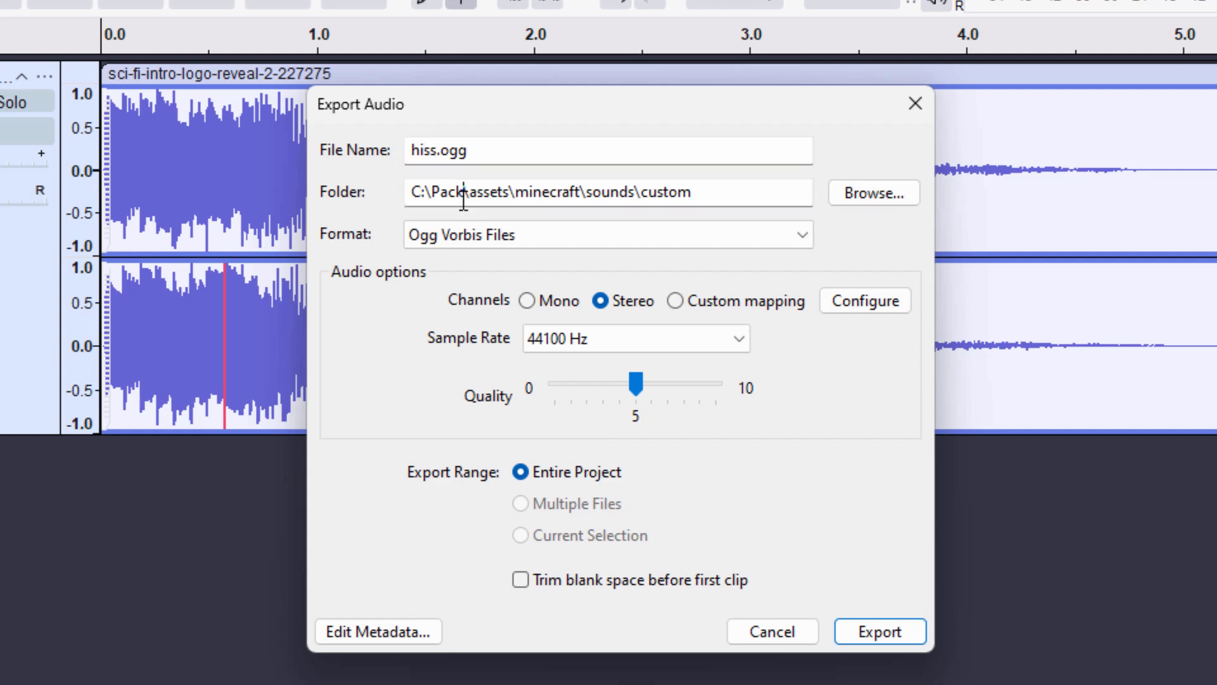
pyautogui.moveTo(695, 190); pyautogui.dragTo(409, 193)
pyautogui.click(695, 193)
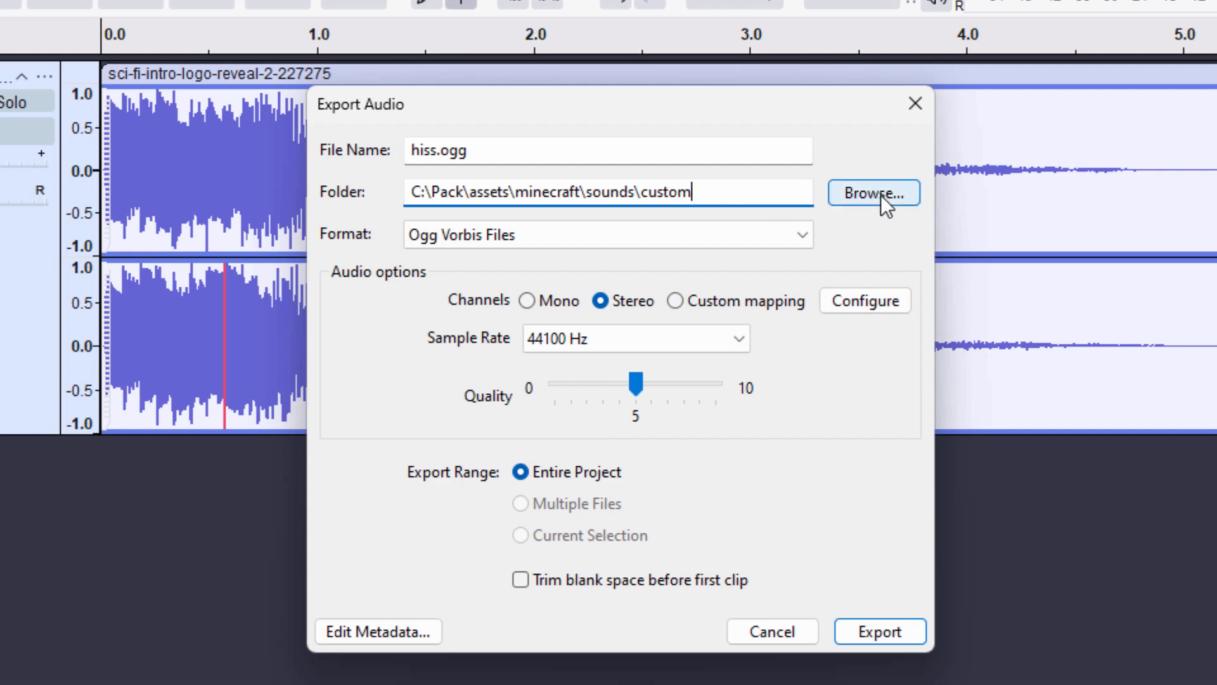
pyautogui.click(611, 240)
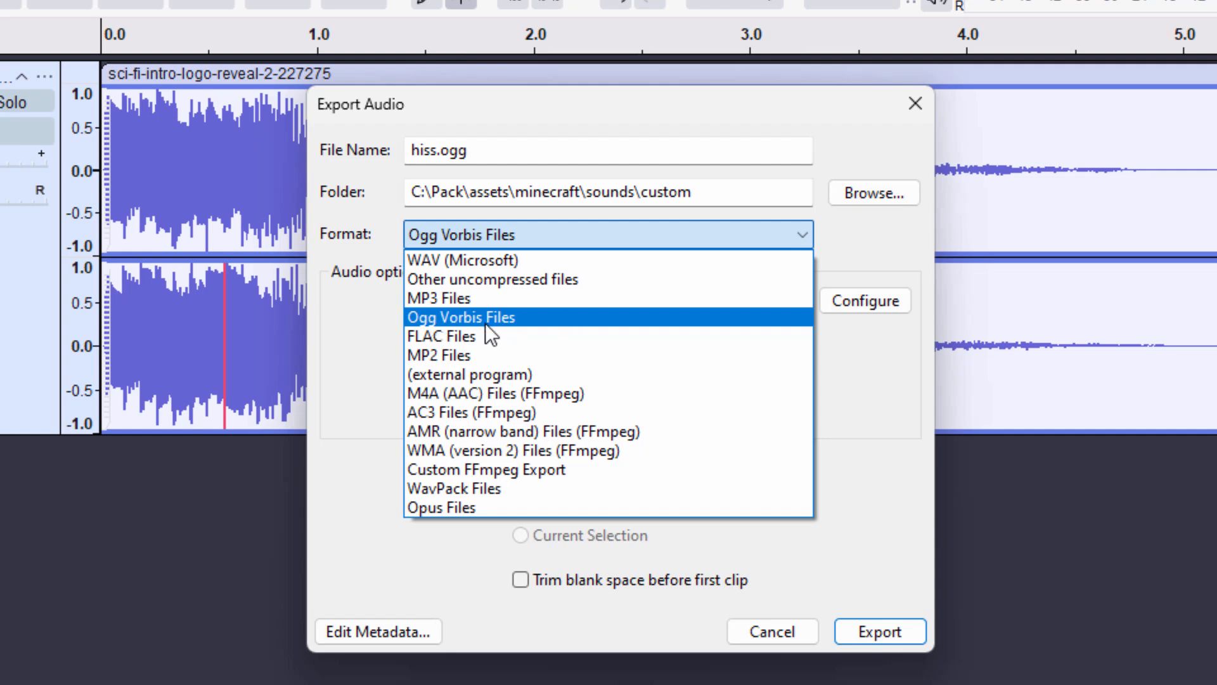
pyautogui.click(488, 230)
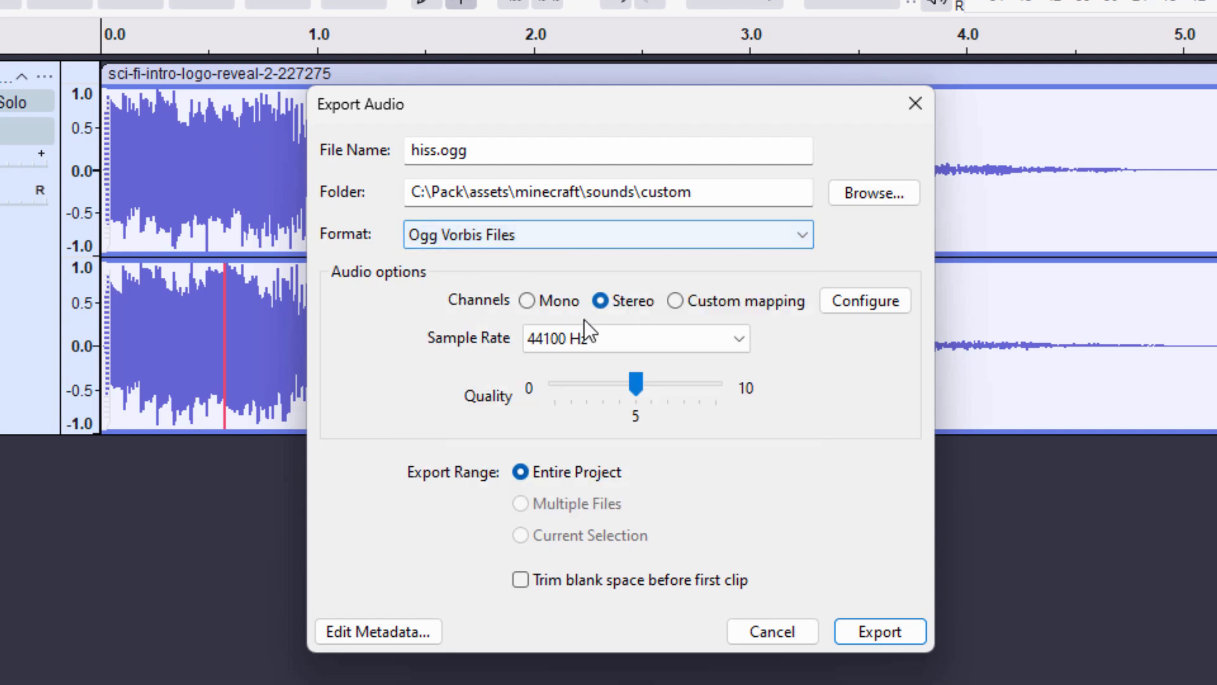
pyautogui.click(527, 301)
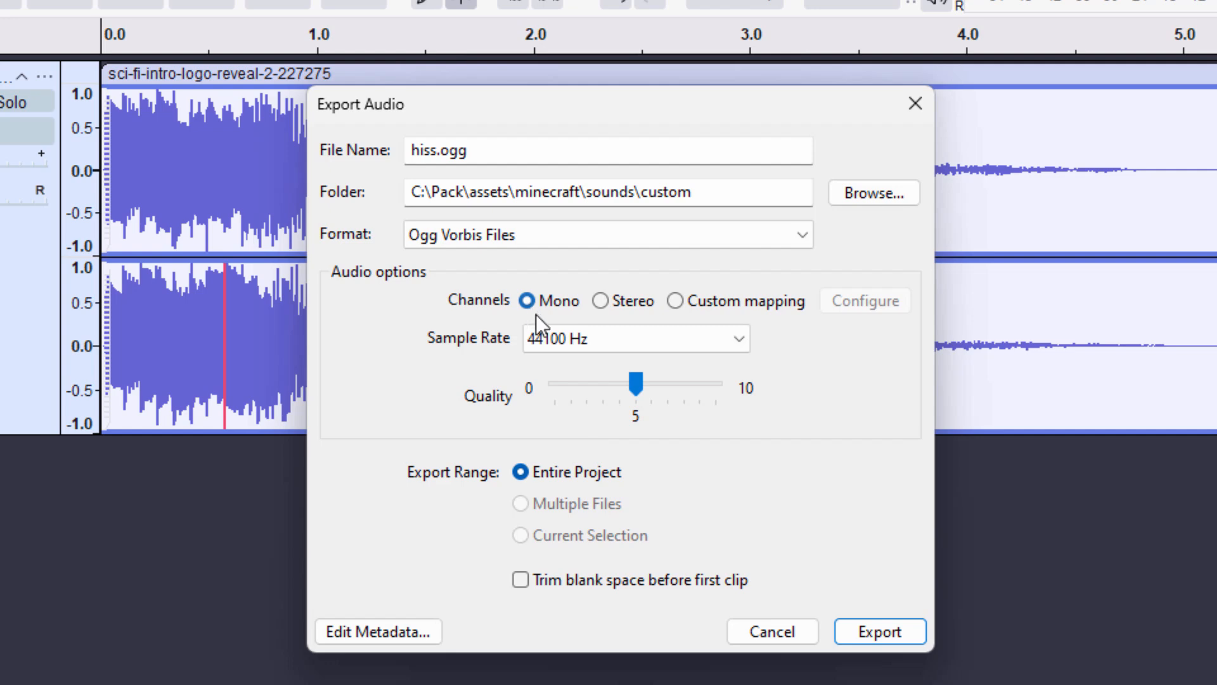
pyautogui.click(894, 632)
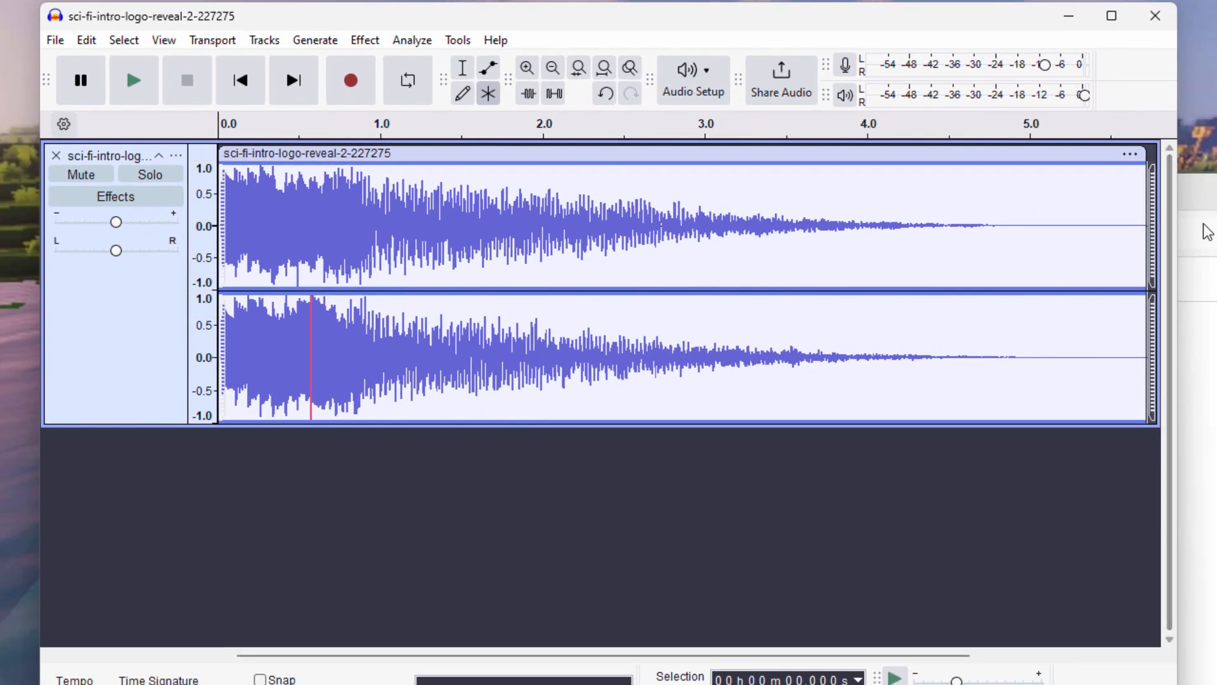
# Open assets\minecraft\sounds\custom in the Pack folder to confirm hiss.ogg is there.
pyautogui.click(1208, 202)
pyautogui.doubleClick(595, 362)
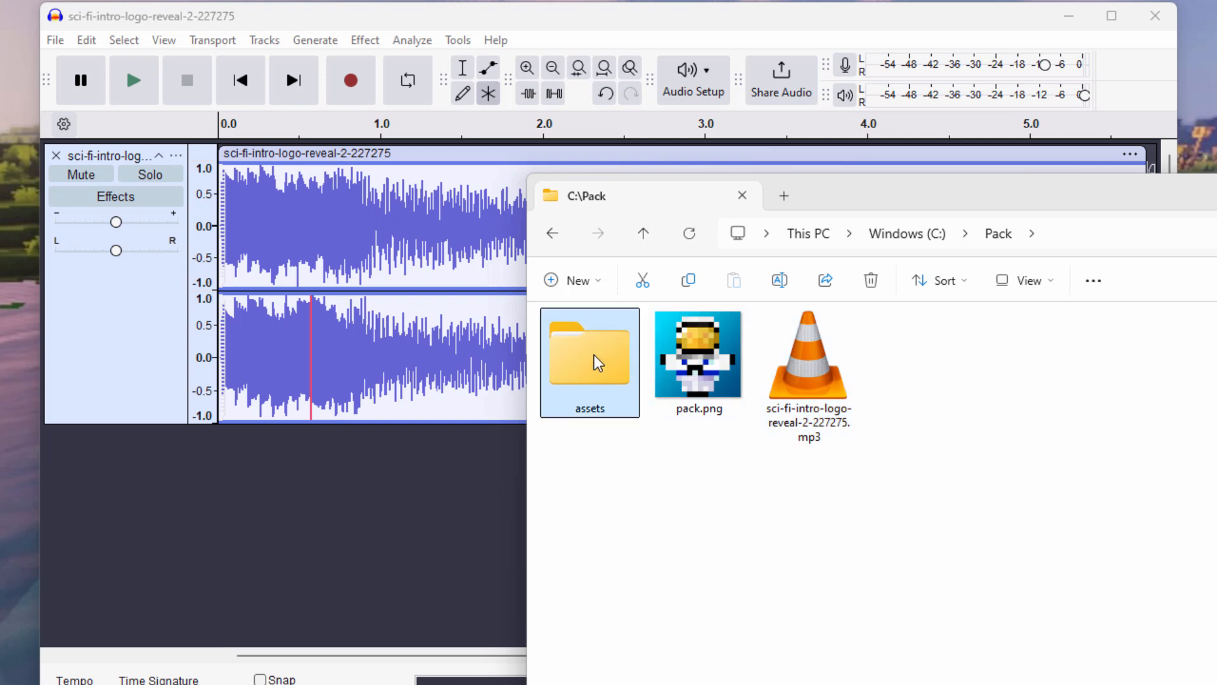
pyautogui.doubleClick(596, 362)
pyautogui.doubleClick(596, 363)
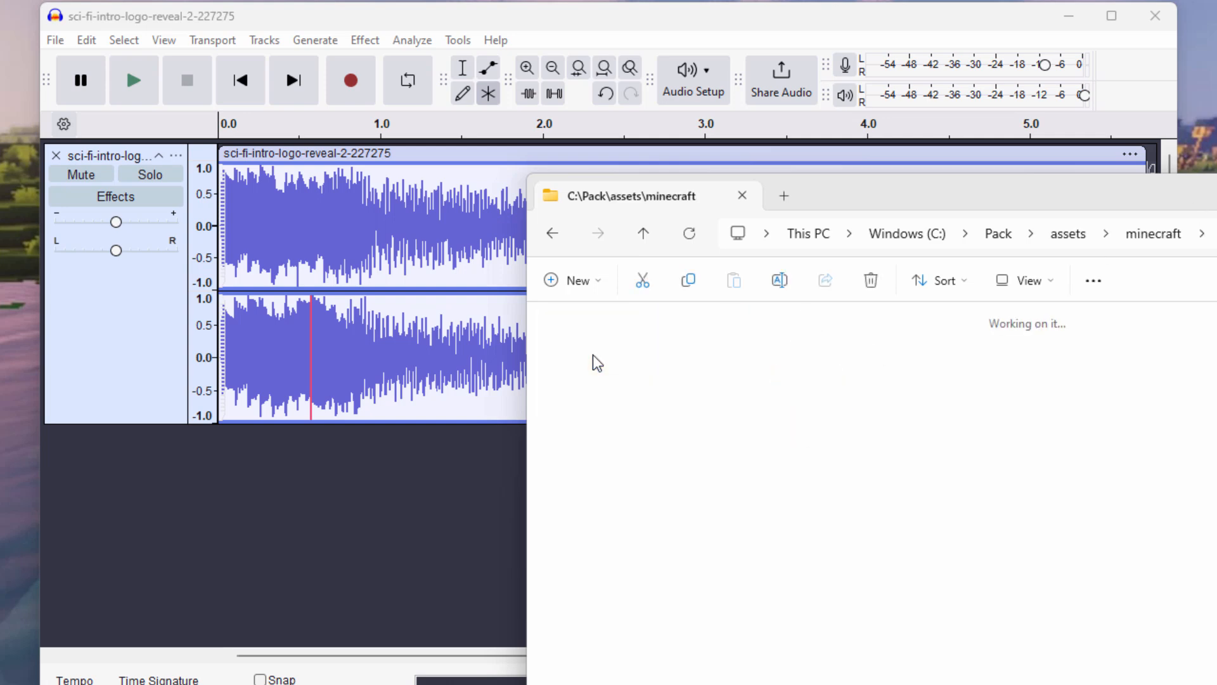
pyautogui.doubleClick(593, 355)
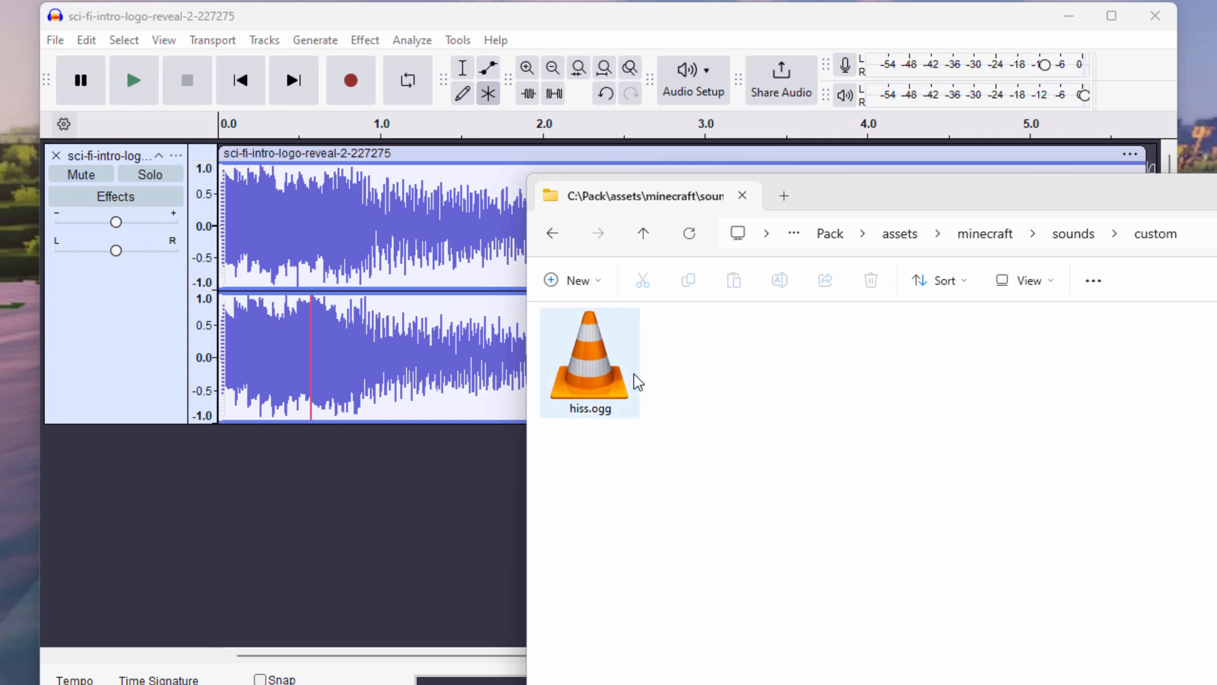
# Close Audacity, dismiss its closing prompt, and return File Explorer to C:\Pack.
pyautogui.moveTo(1061, 197); pyautogui.dragTo(702, 123)
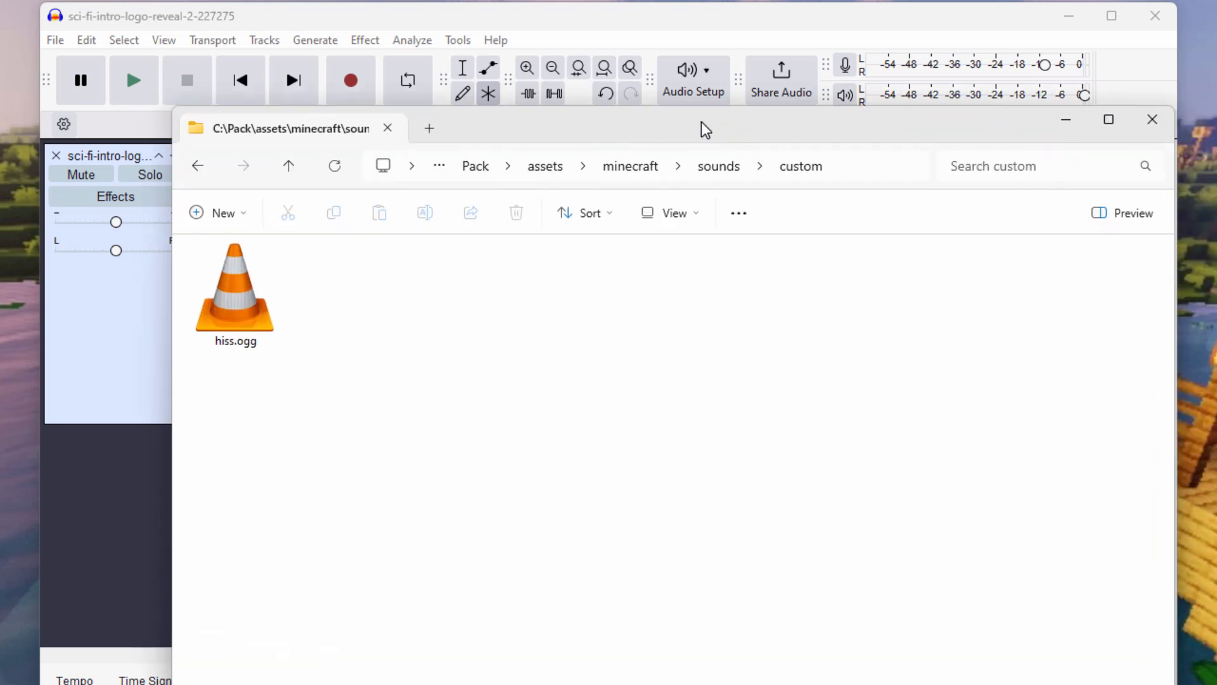
pyautogui.click(1154, 18)
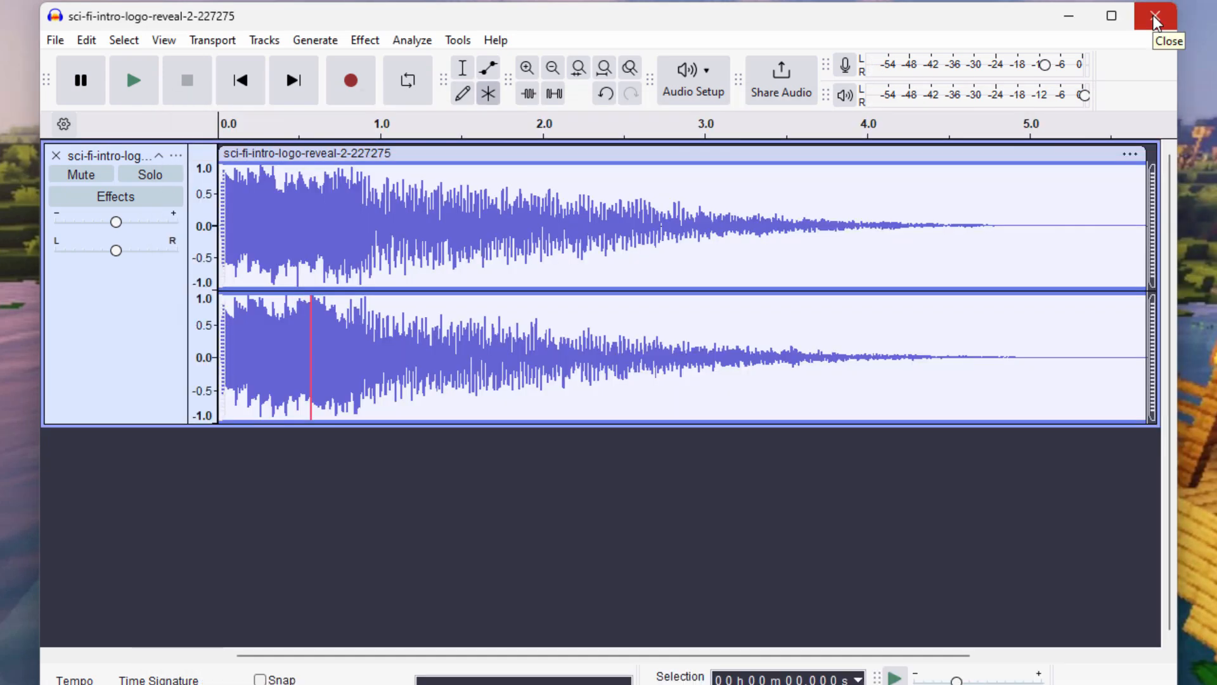
pyautogui.click(1154, 18)
pyautogui.click(664, 382)
pyautogui.click(477, 166)
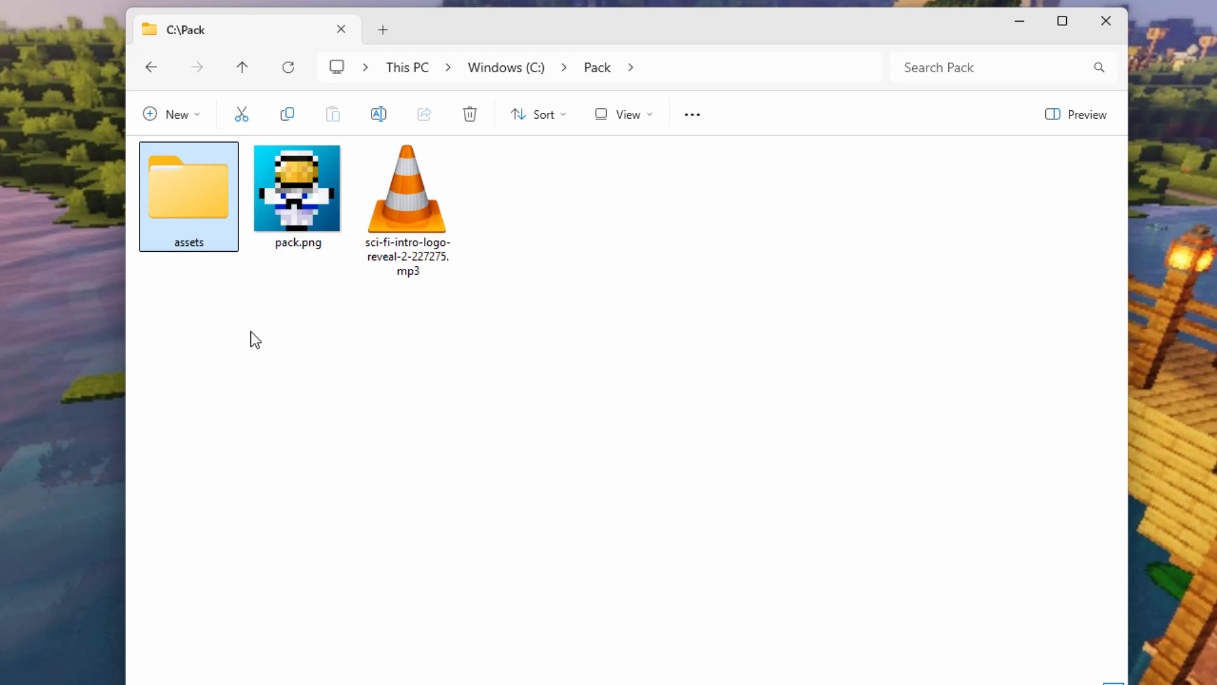
# Open assets\minecraft inside the Pack folder.
pyautogui.doubleClick(191, 218)
pyautogui.doubleClick(188, 213)
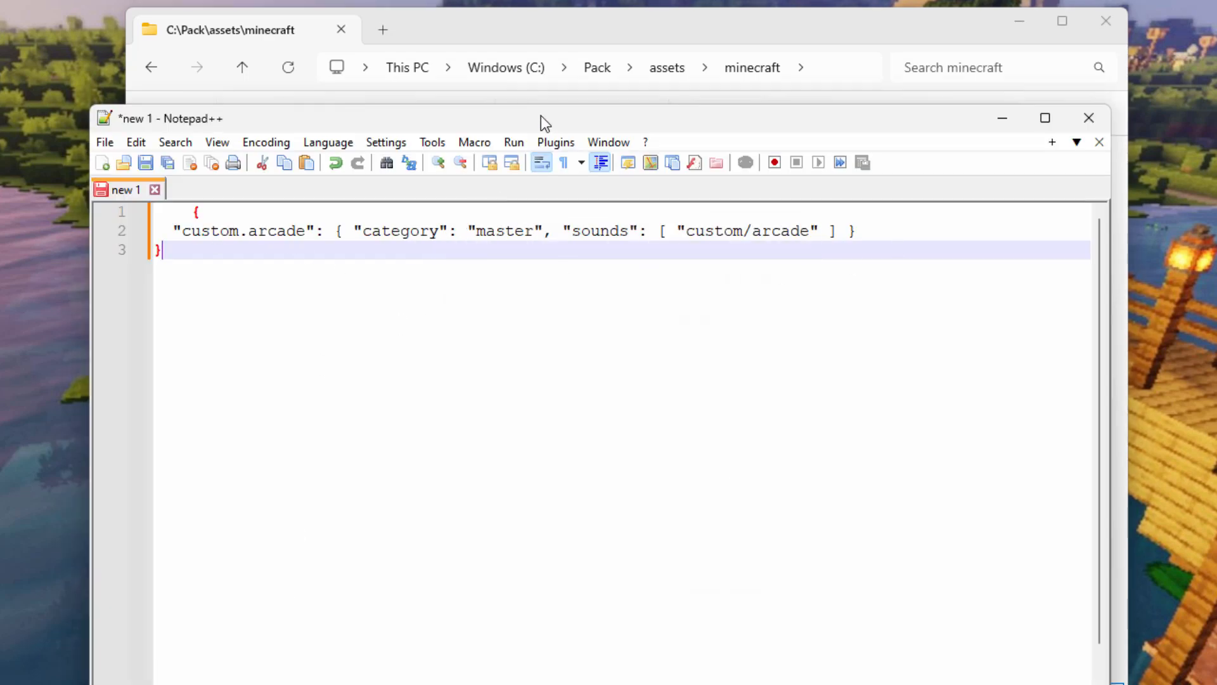
# Walk through the JSON's opening and closing braces and highlight the custom.arcade entry on line 2.
pyautogui.moveTo(541, 116); pyautogui.dragTo(534, 143)
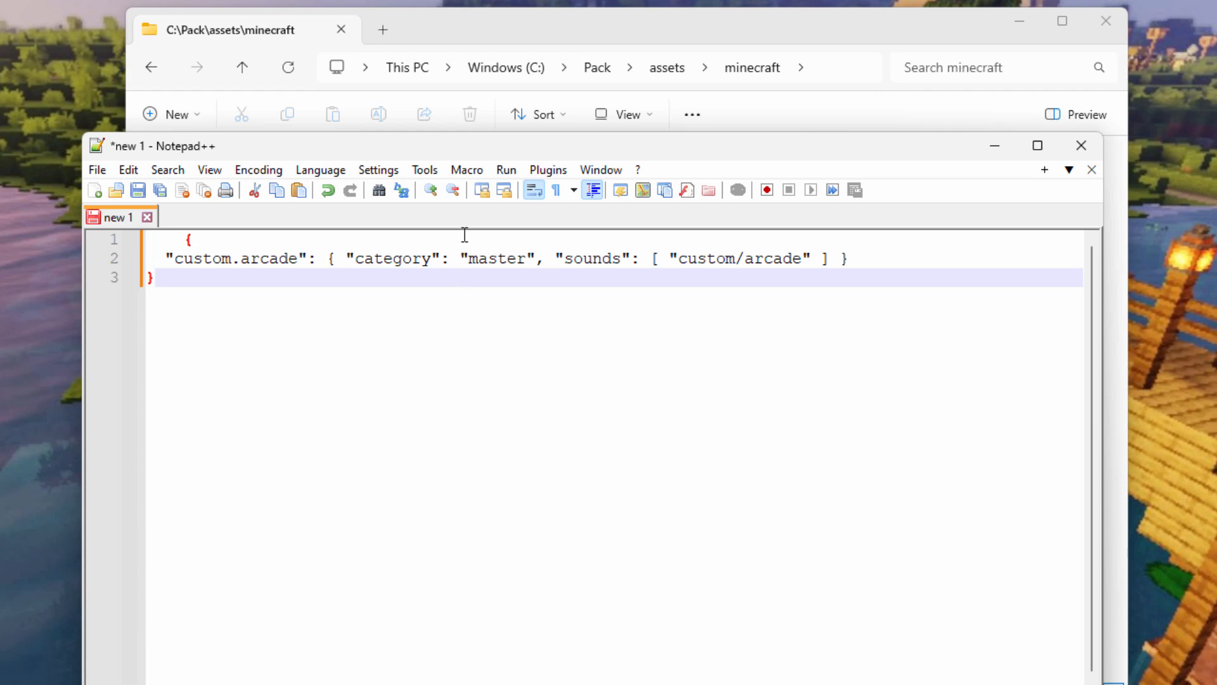
pyautogui.click(195, 241)
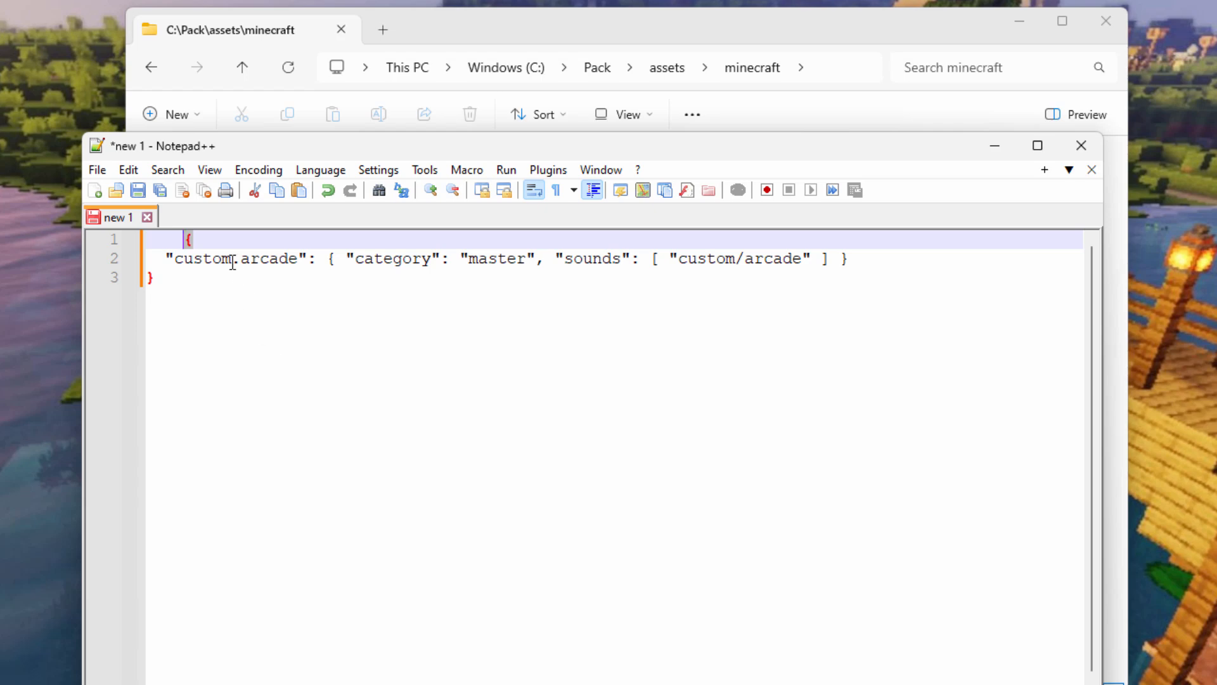
pyautogui.click(173, 277)
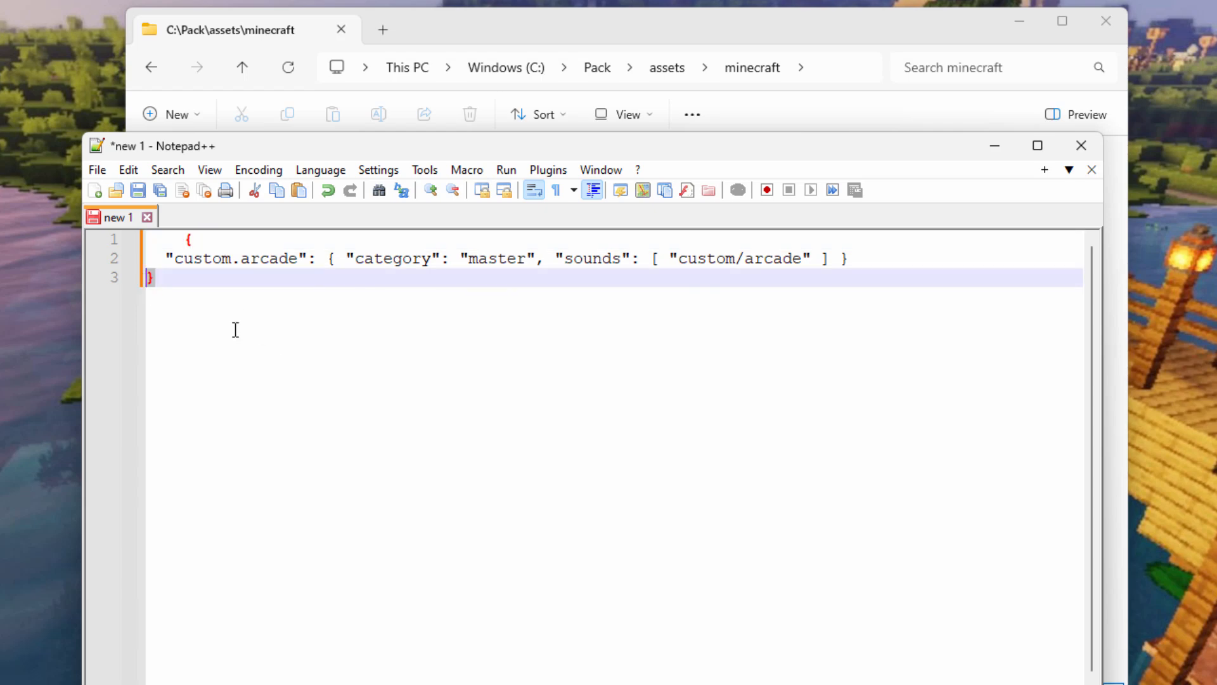
pyautogui.moveTo(166, 258); pyautogui.dragTo(850, 258)
pyautogui.click(371, 287)
pyautogui.moveTo(175, 259); pyautogui.dragTo(850, 258)
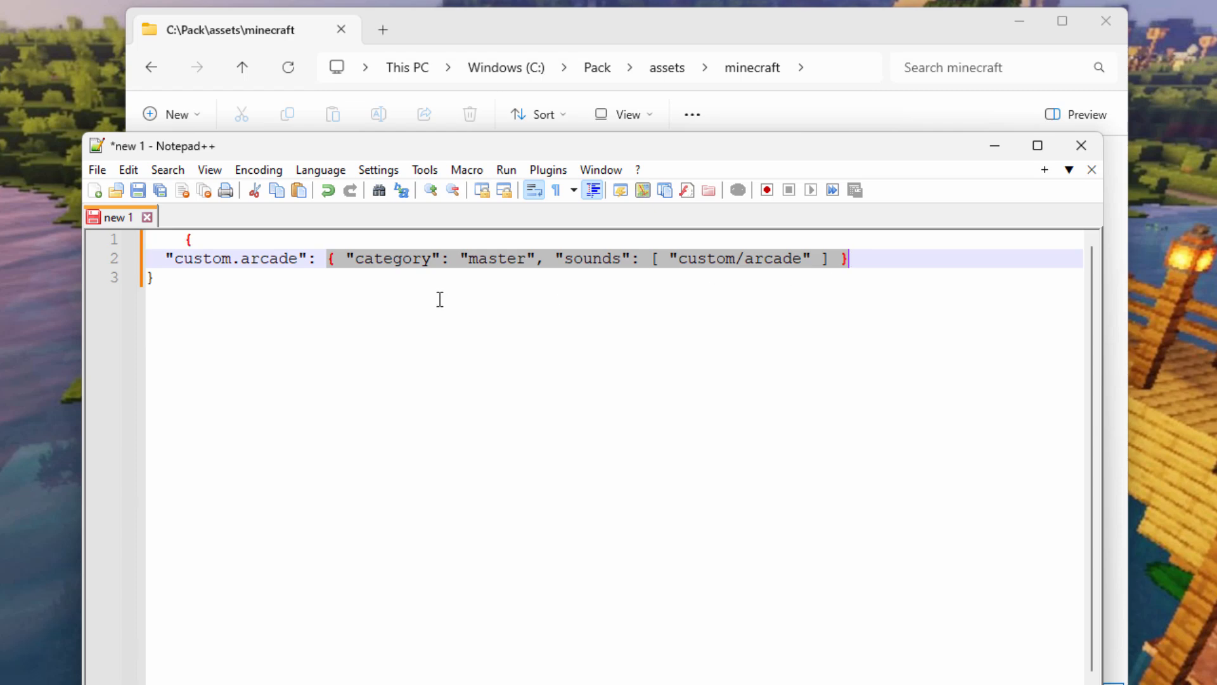
pyautogui.click(396, 293)
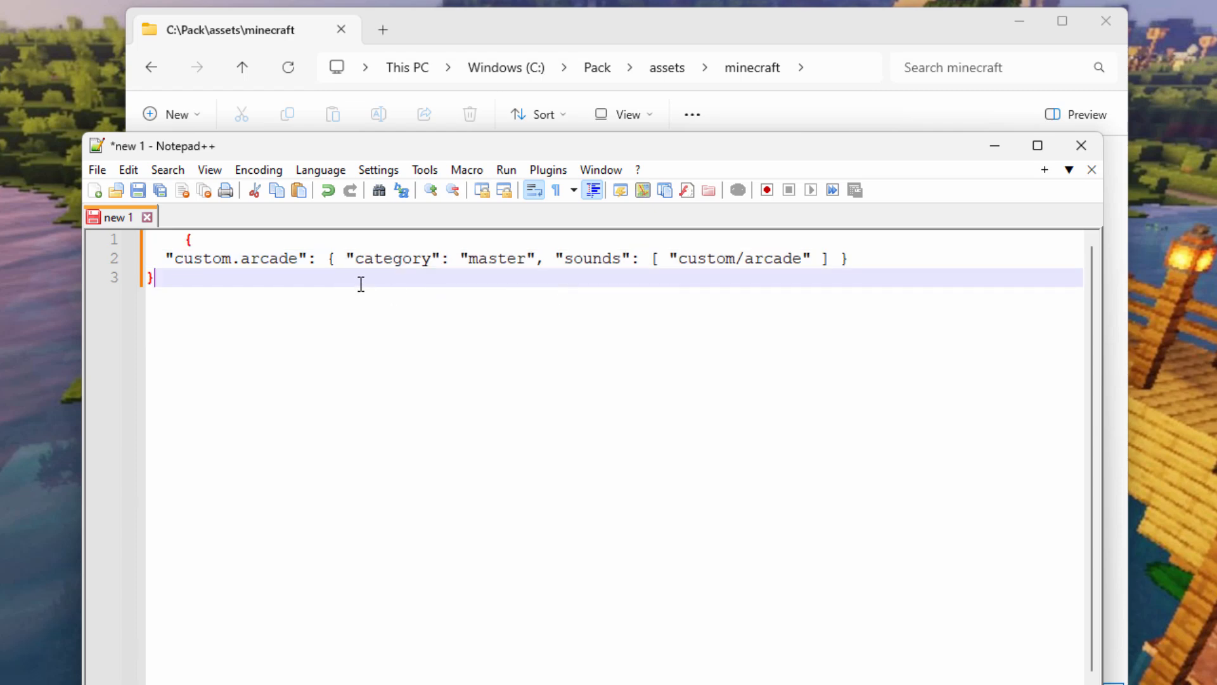
pyautogui.doubleClick(203, 259)
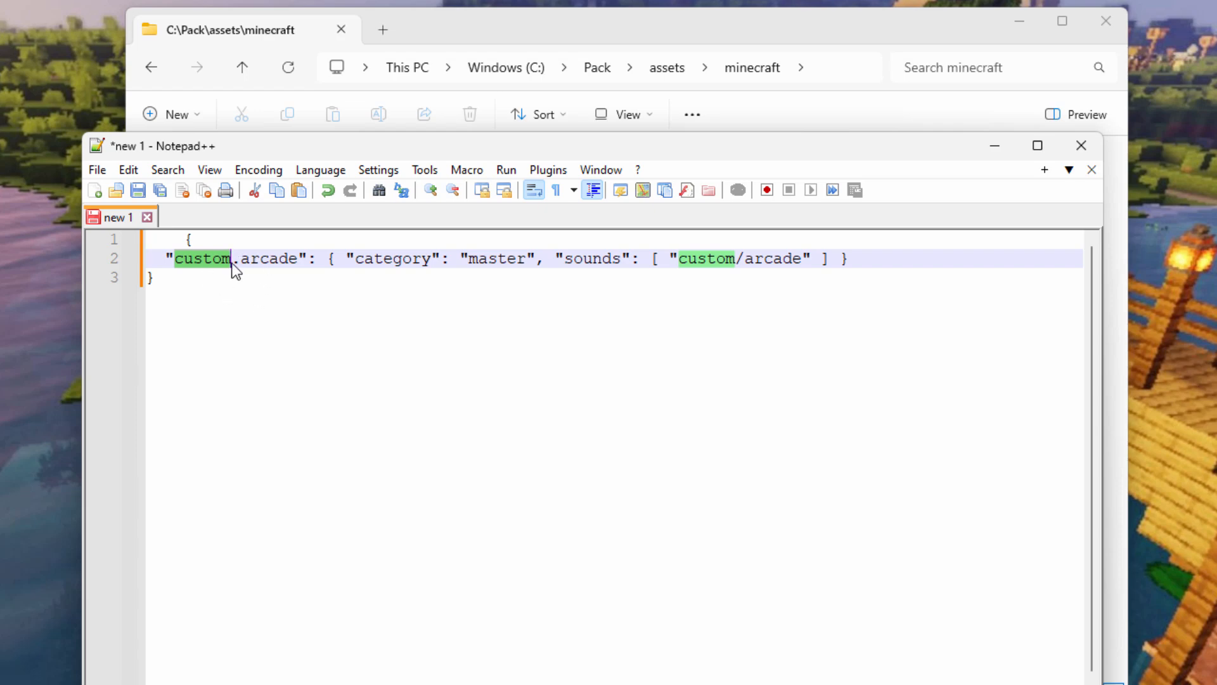
# Replace both occurrences of 'arcade' on line 2 with 'hiss', leaving category master unchanged.
pyautogui.doubleClick(265, 260)
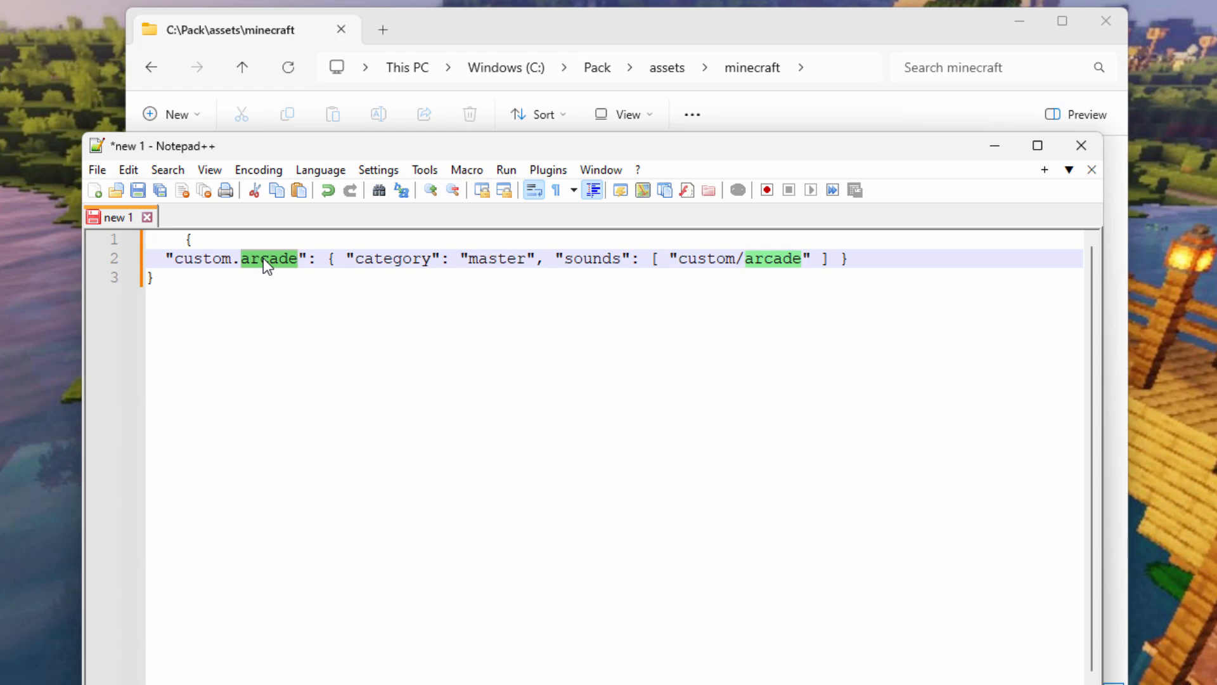
pyautogui.write('hiss')
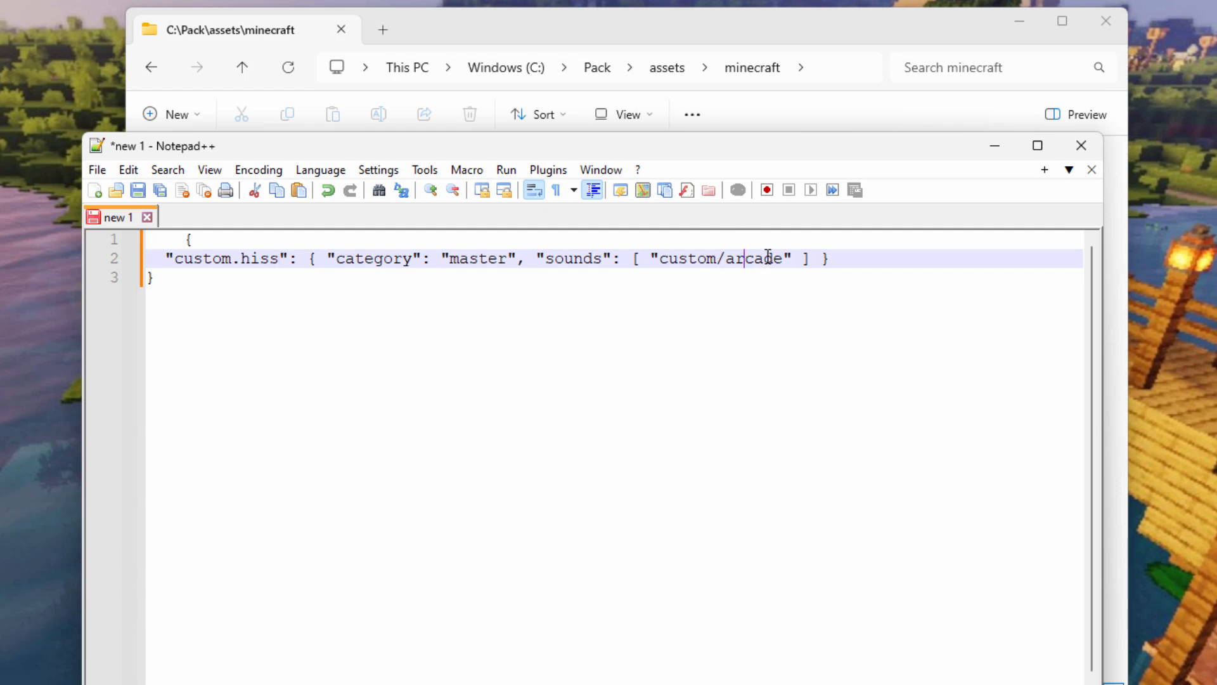
pyautogui.write('hiss')
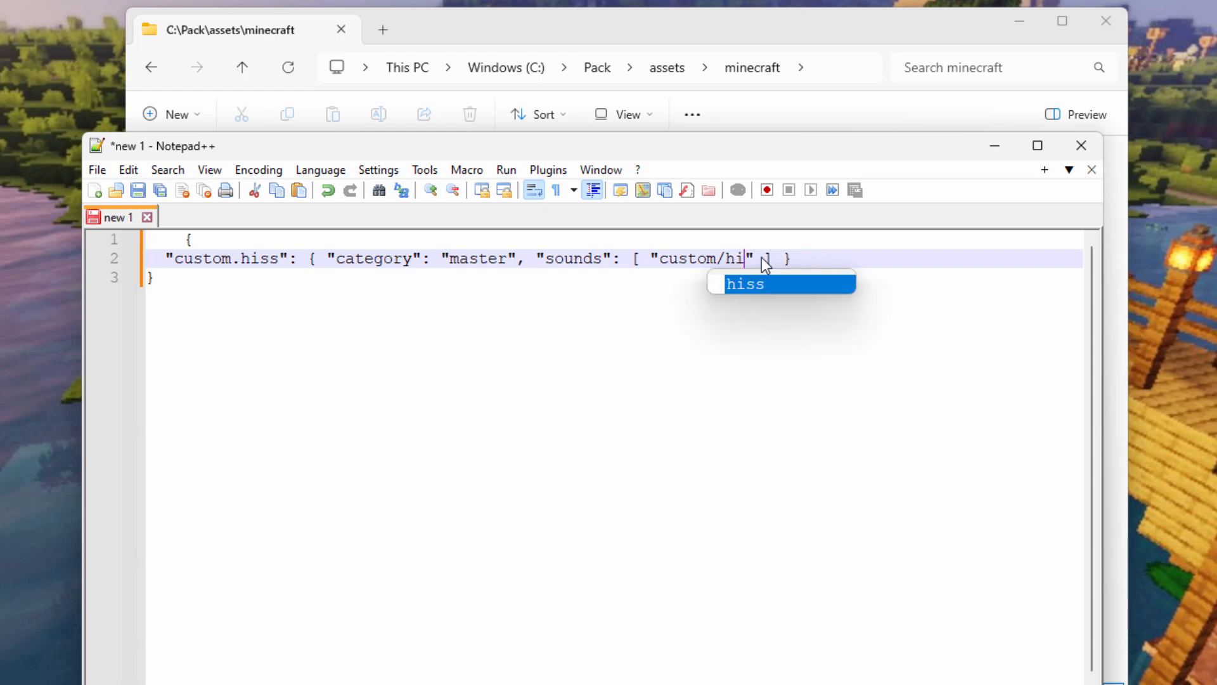
pyautogui.doubleClick(487, 258)
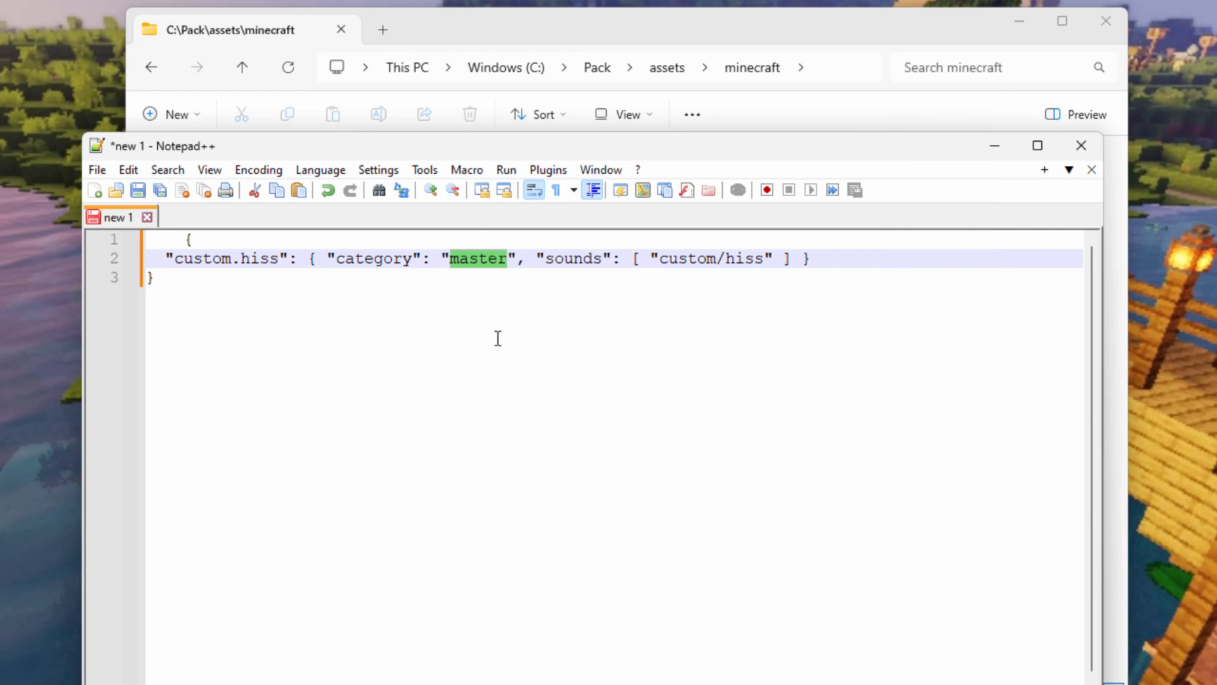
pyautogui.click(493, 258)
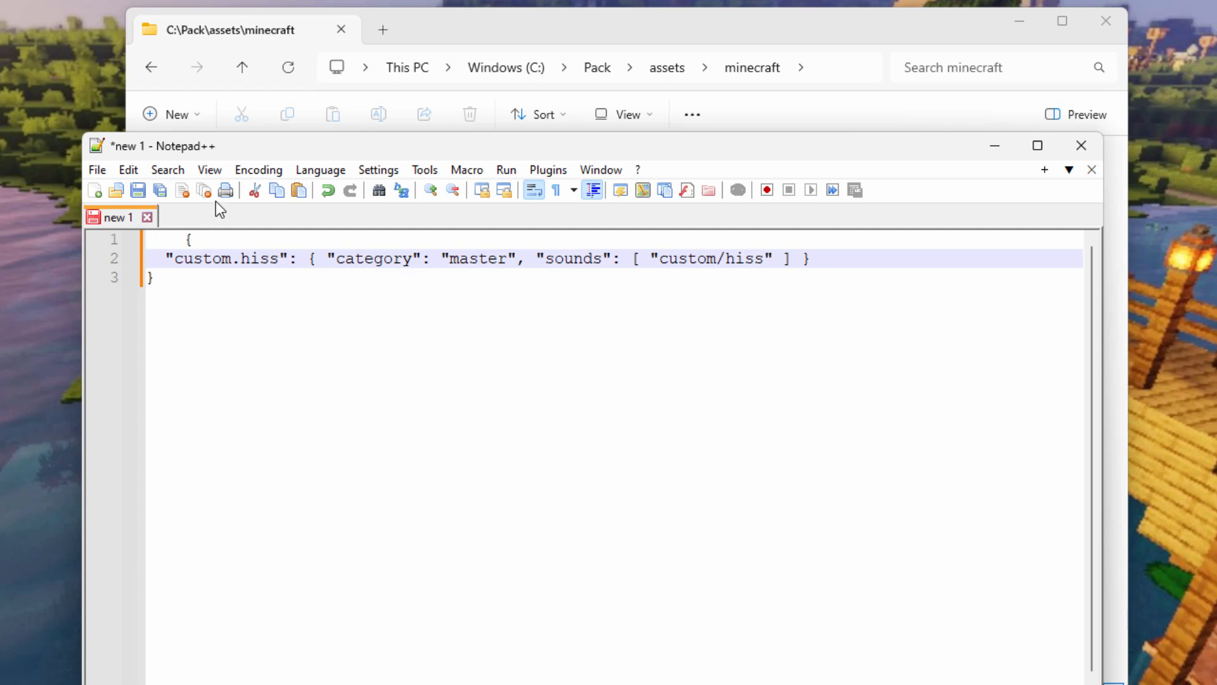
# Save the document as sounds.json in C:\Pack\assets\minecraft and close Notepad++.
pyautogui.click(138, 191)
pyautogui.doubleClick(158, 400)
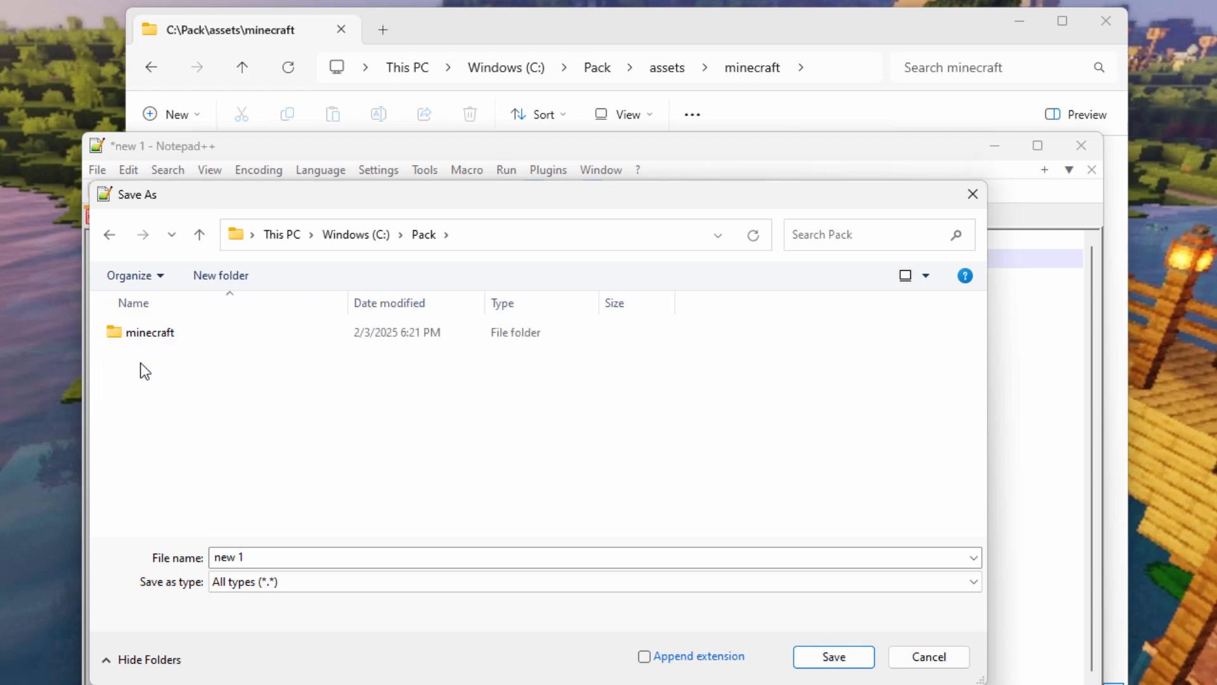
pyautogui.doubleClick(118, 333)
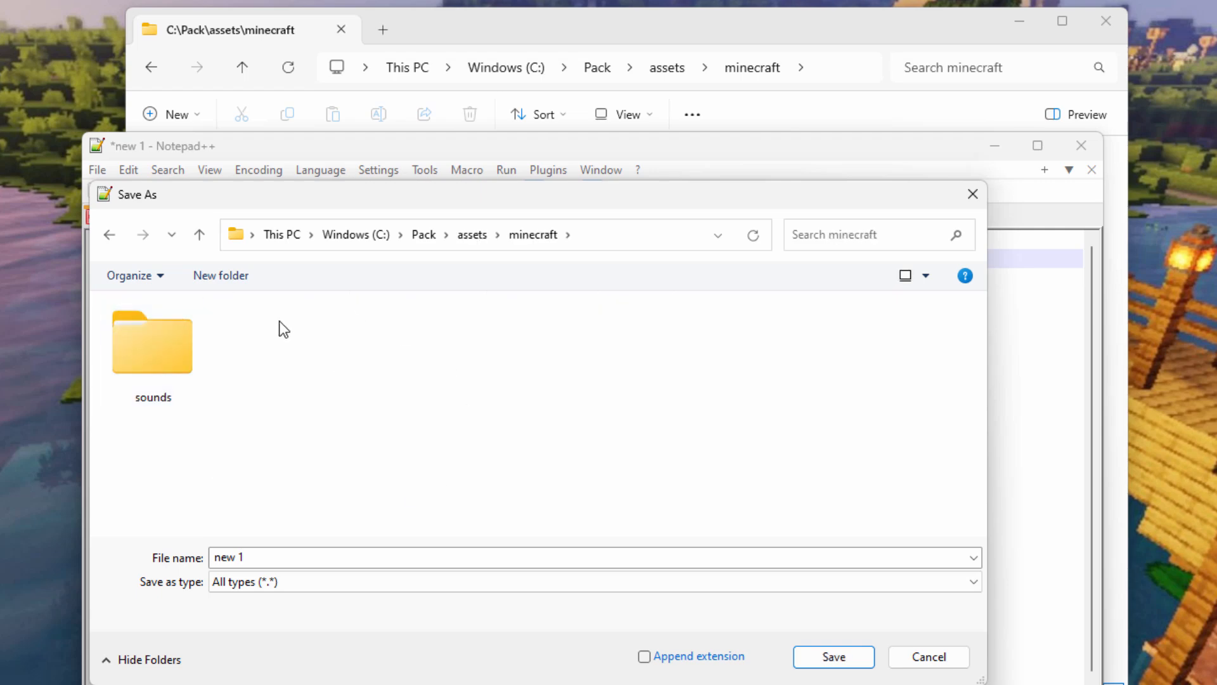
pyautogui.click(338, 551)
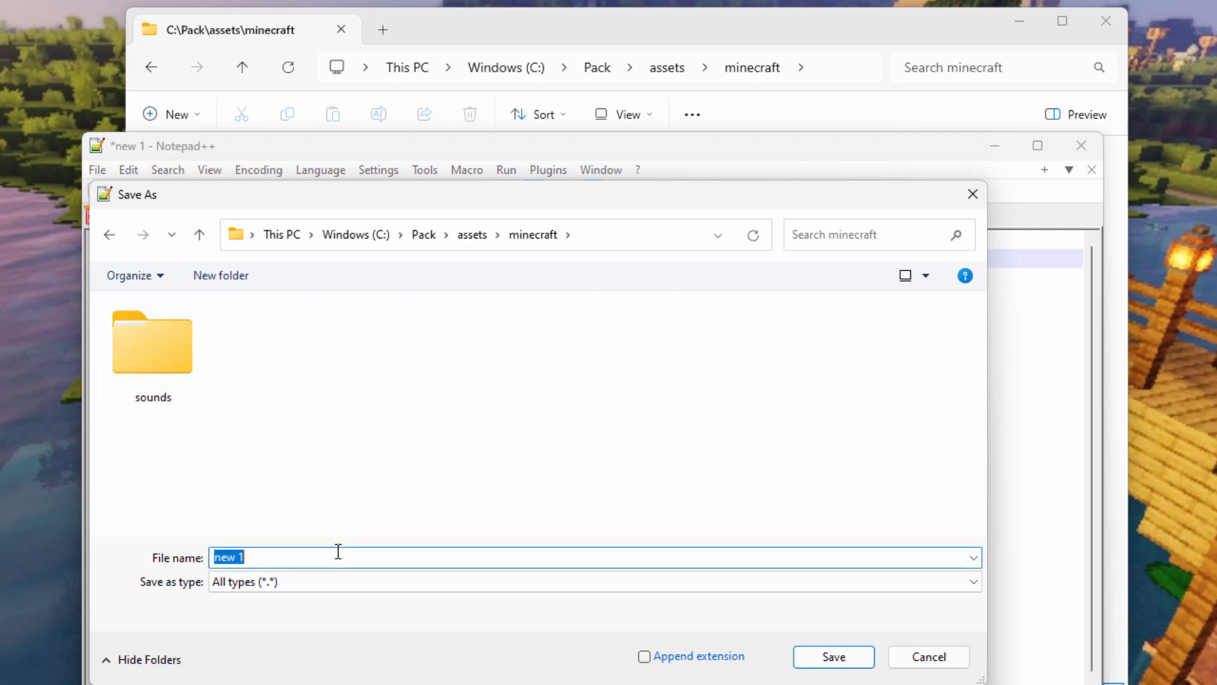
pyautogui.write('sounds.json')
pyautogui.click(850, 655)
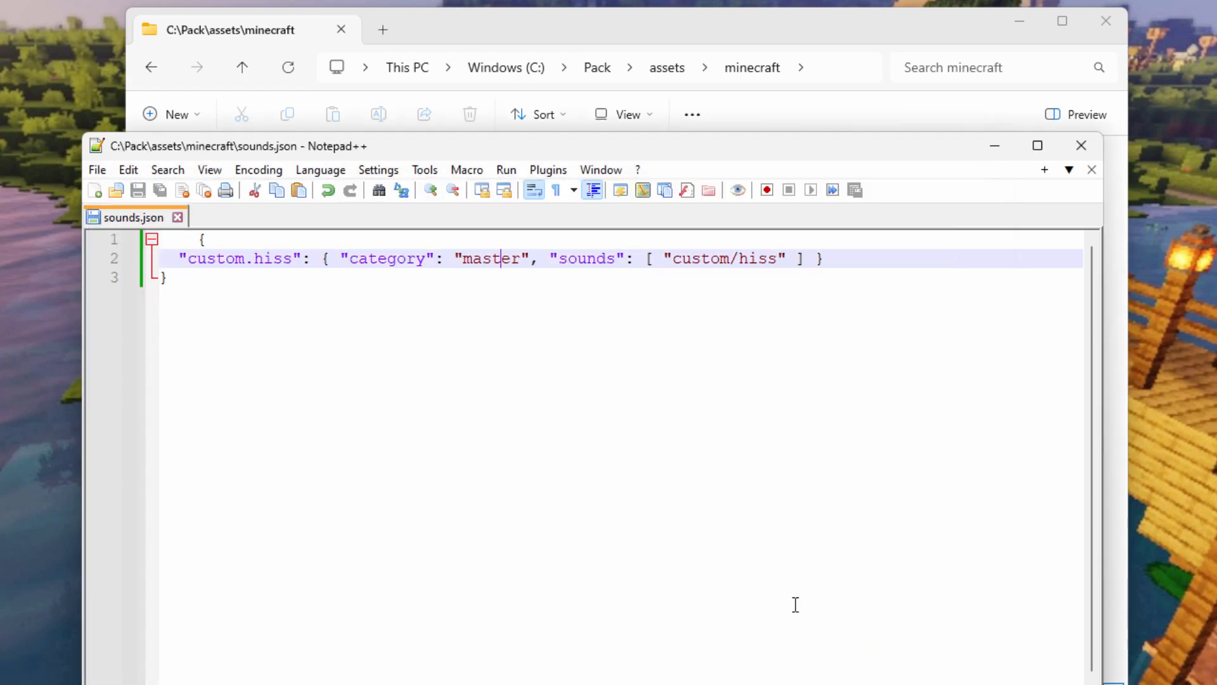
pyautogui.click(1086, 150)
pyautogui.hotkey('alt', 'Up')
pyautogui.hotkey('alt', 'Up')
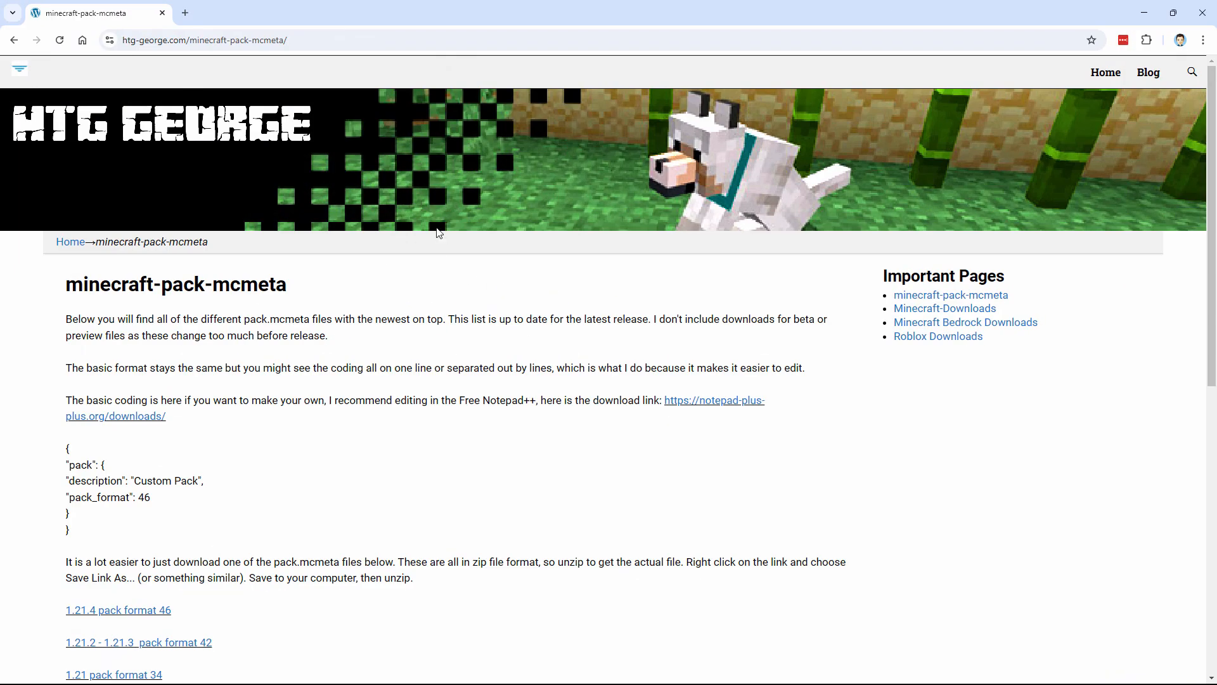
# Review the sample pack.mcmeta JSON on the htg-george.com pack format page.
pyautogui.click(363, 42)
pyautogui.click(413, 308)
pyautogui.scroll(-1, 323, 394)
pyautogui.scroll(-2, 323, 394)
pyautogui.moveTo(70, 398); pyautogui.dragTo(54, 331)
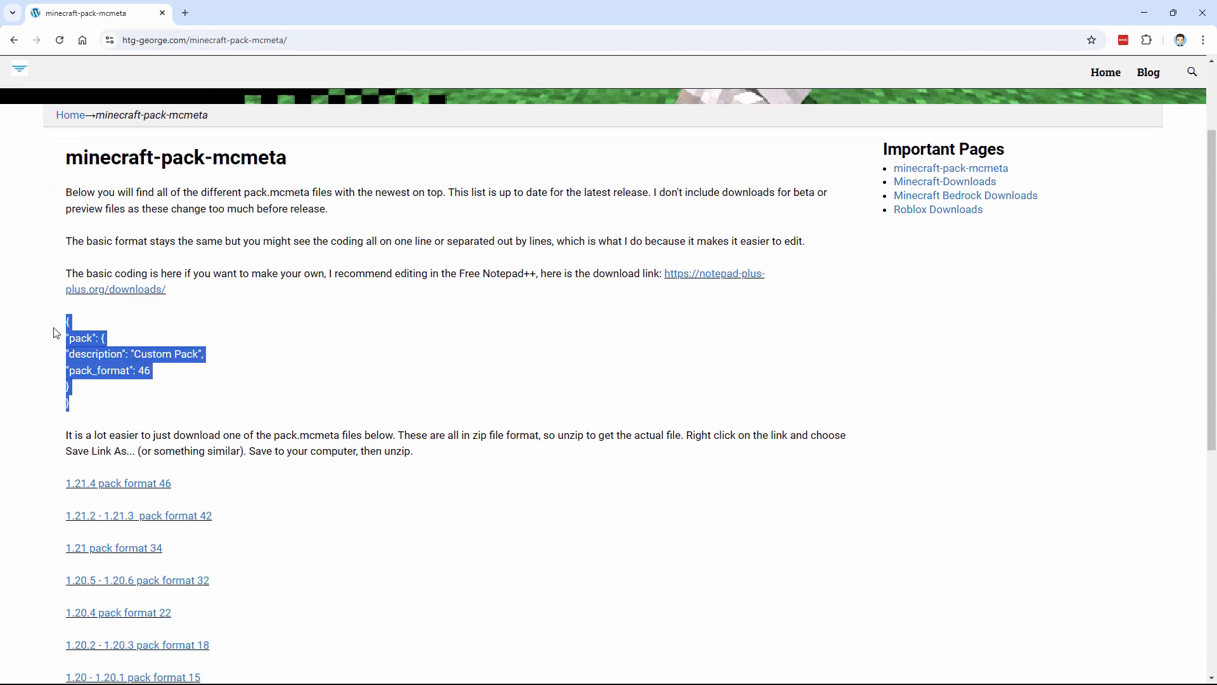
pyautogui.click(254, 350)
pyautogui.scroll(-2, 290, 350)
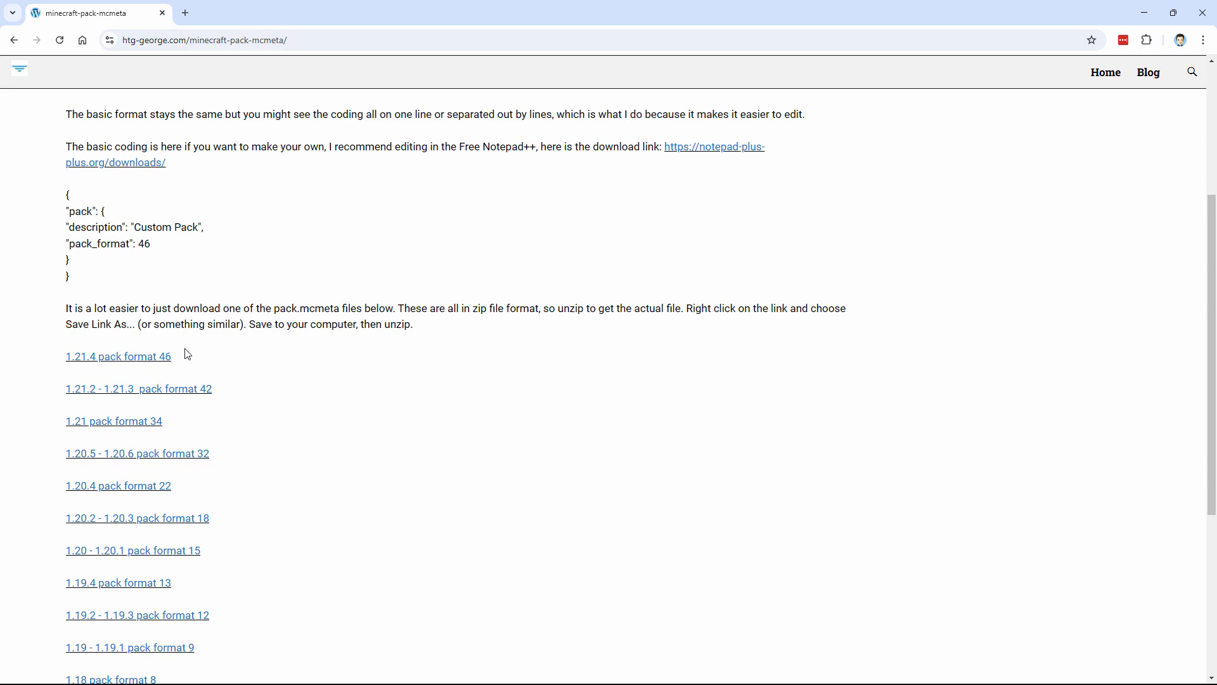
pyautogui.scroll(-5, 207, 365)
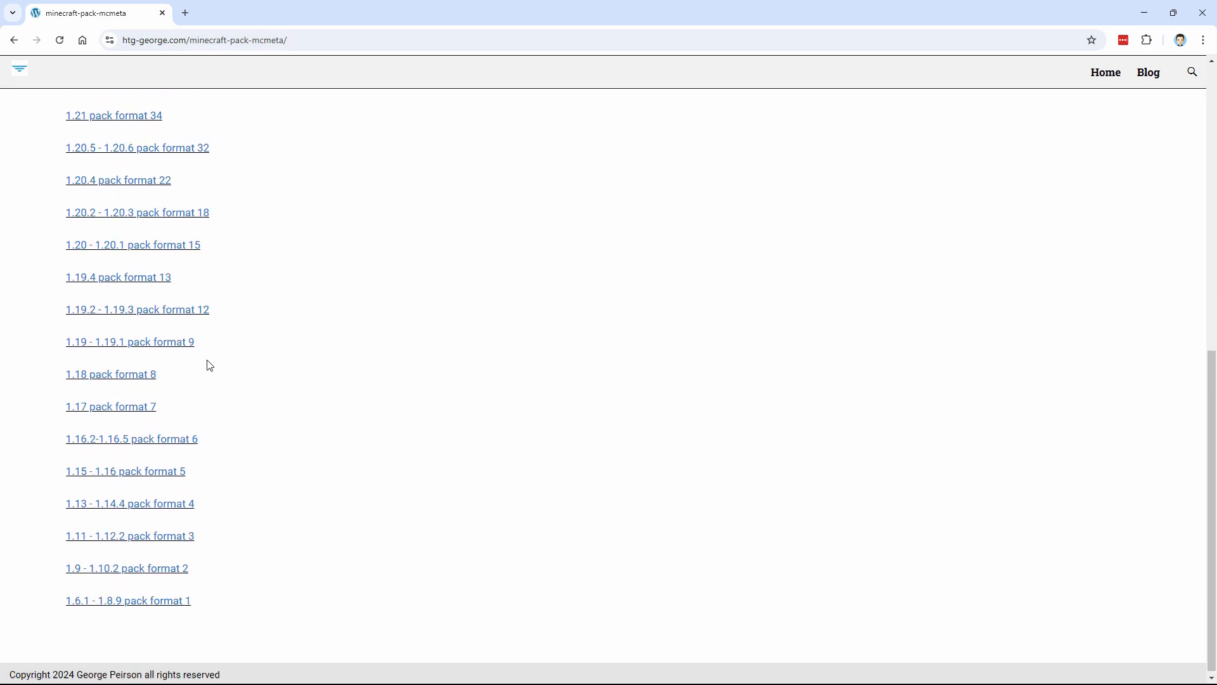
pyautogui.scroll(5, 208, 365)
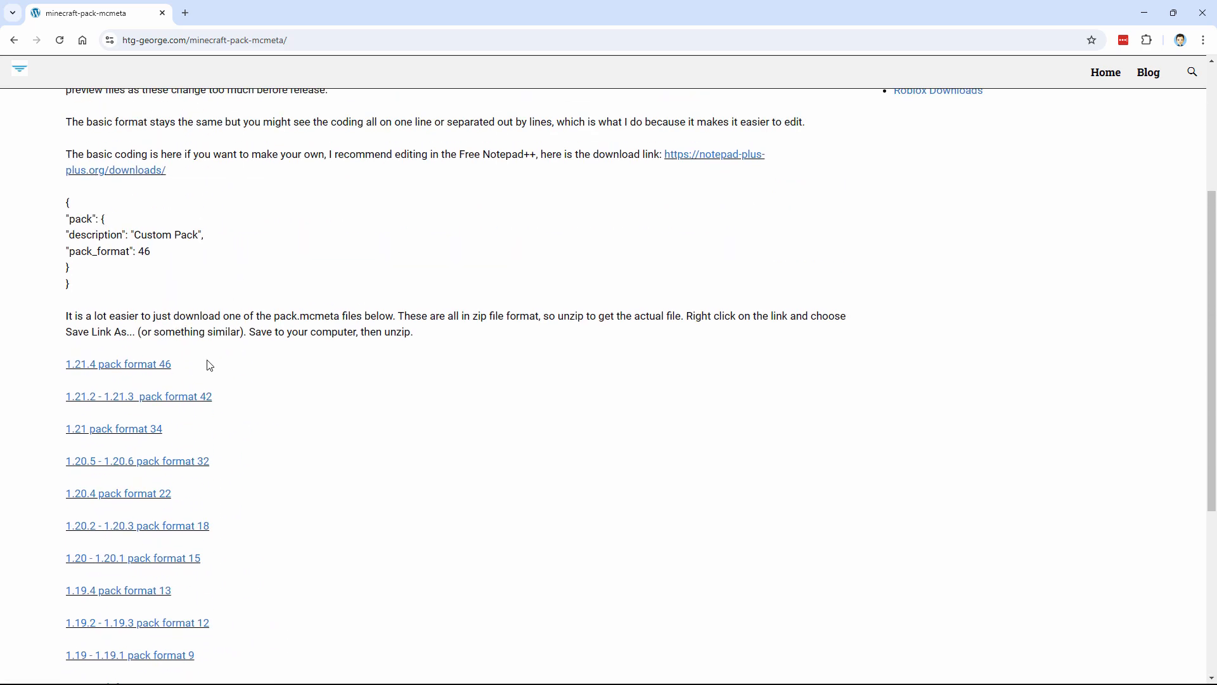
# Download pack-format-46.zip for 1.21.4 into C:\Pack.
pyautogui.click(144, 368)
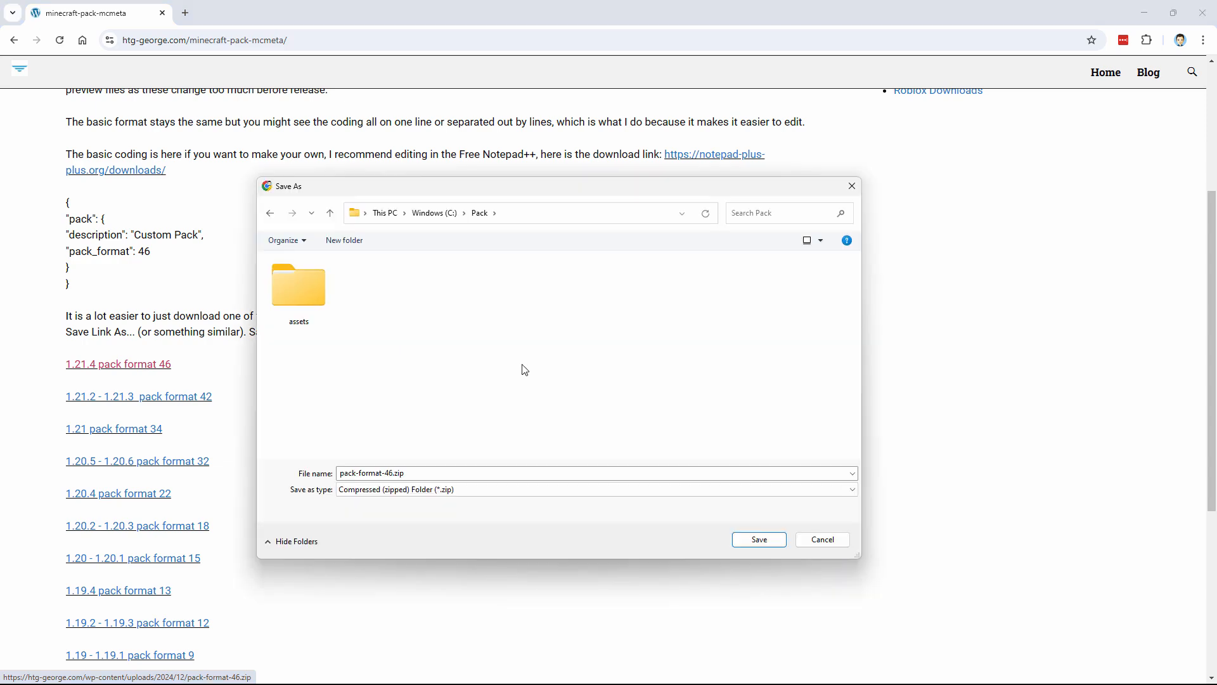
pyautogui.click(764, 538)
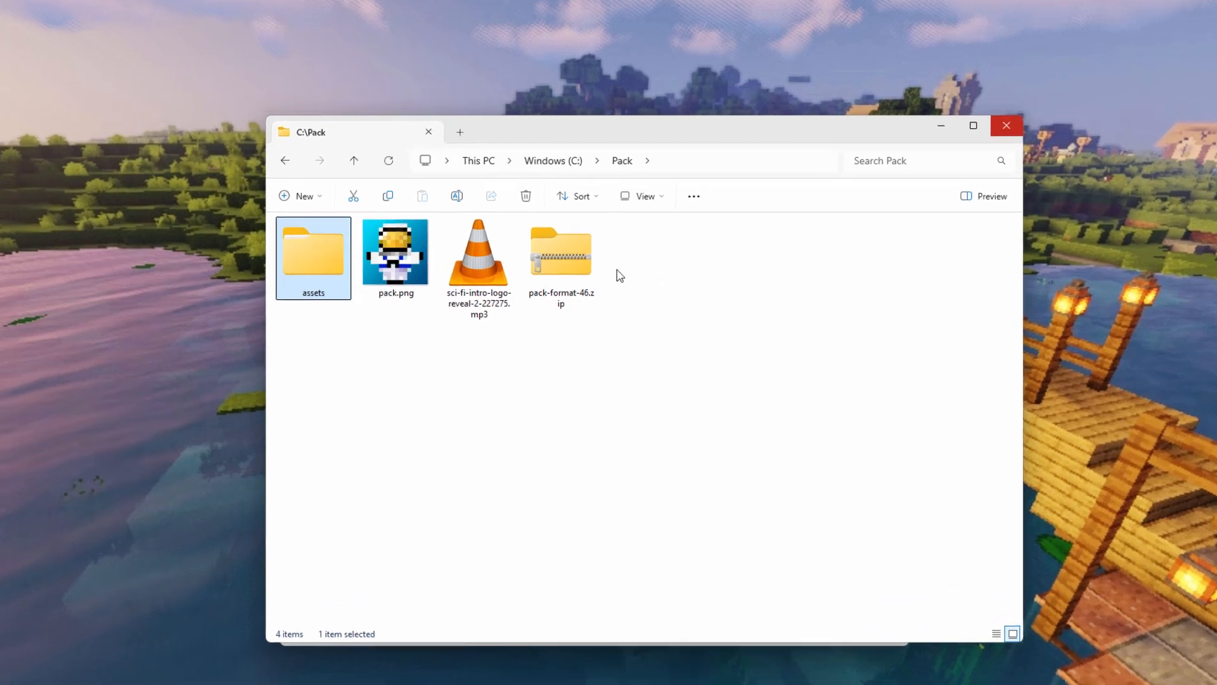
pyautogui.click(573, 274)
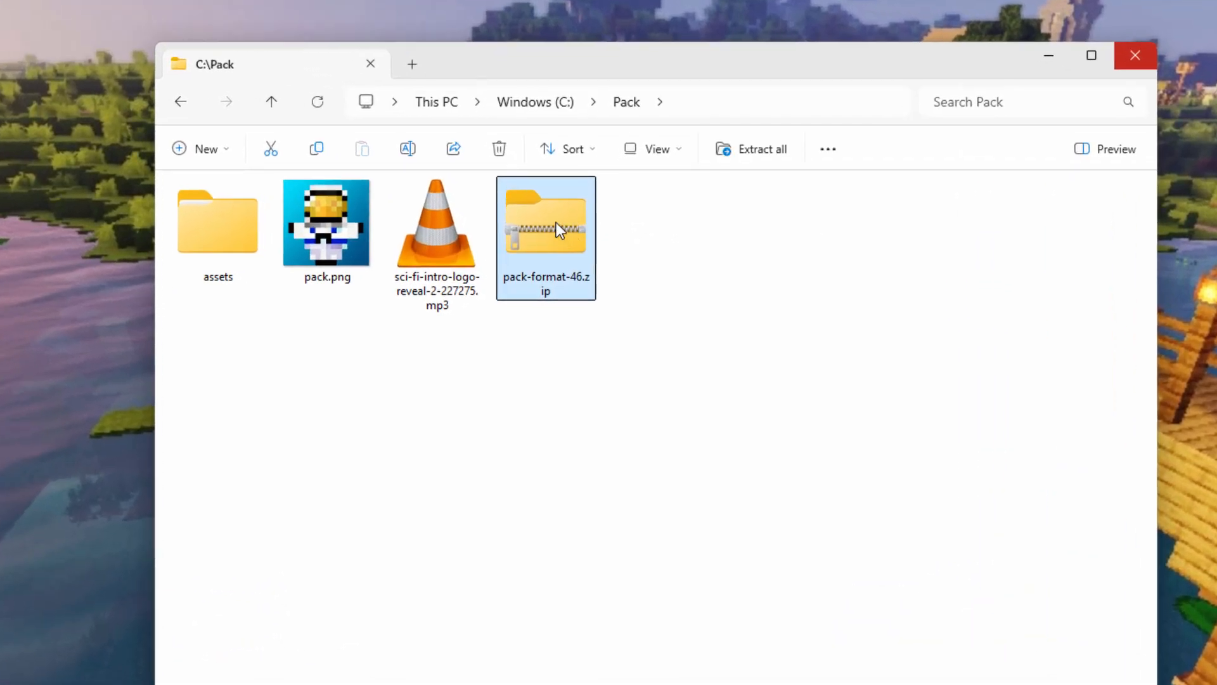
# Copy pack.mcmeta out of pack-format-46.zip into C:\Pack.
pyautogui.rightClick(556, 222)
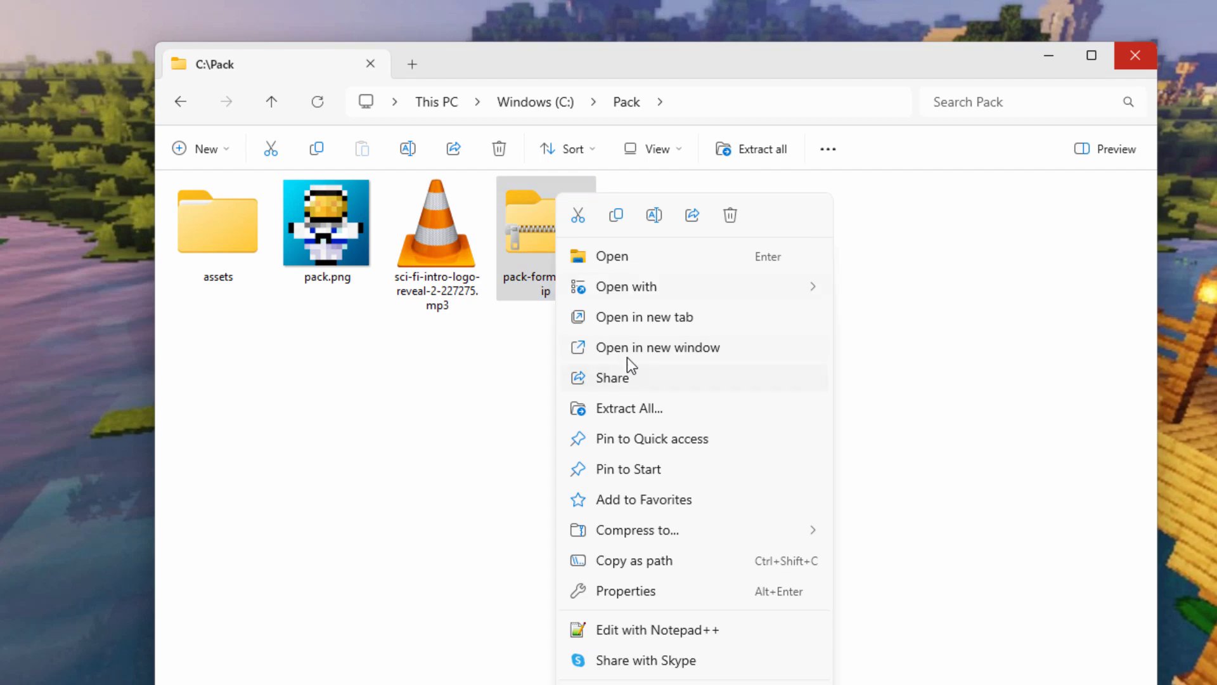
pyautogui.click(668, 351)
pyautogui.moveTo(558, 34); pyautogui.dragTo(1127, 89)
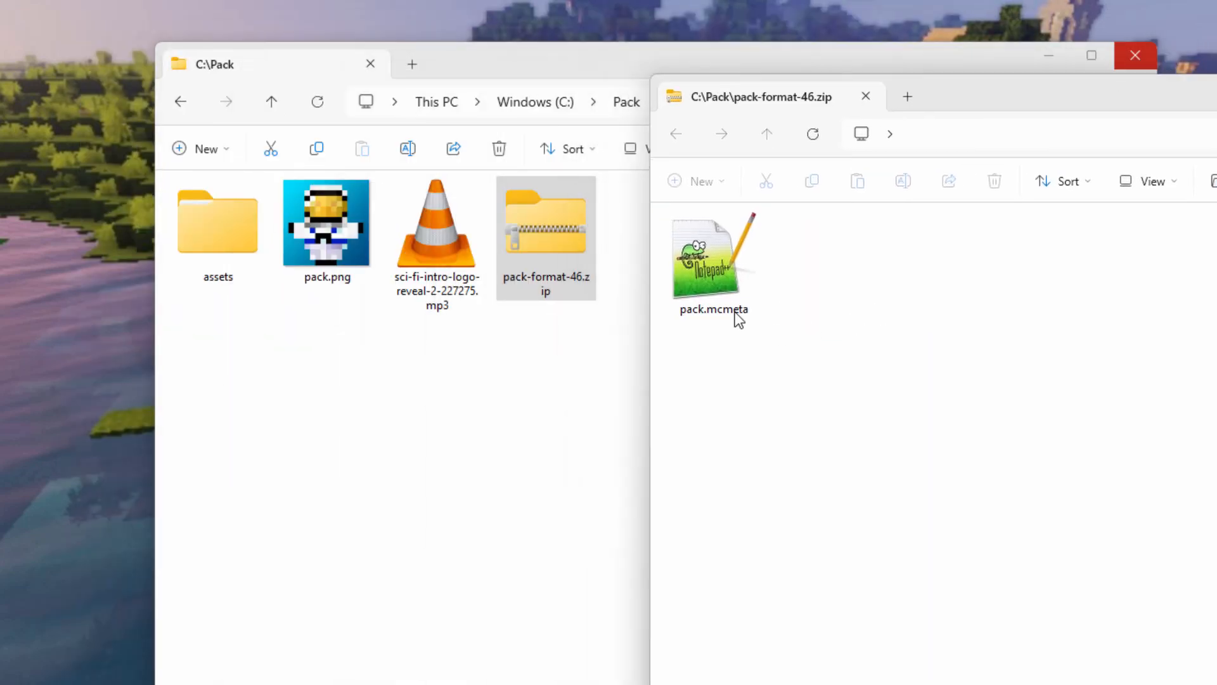
pyautogui.moveTo(715, 274); pyautogui.dragTo(390, 469)
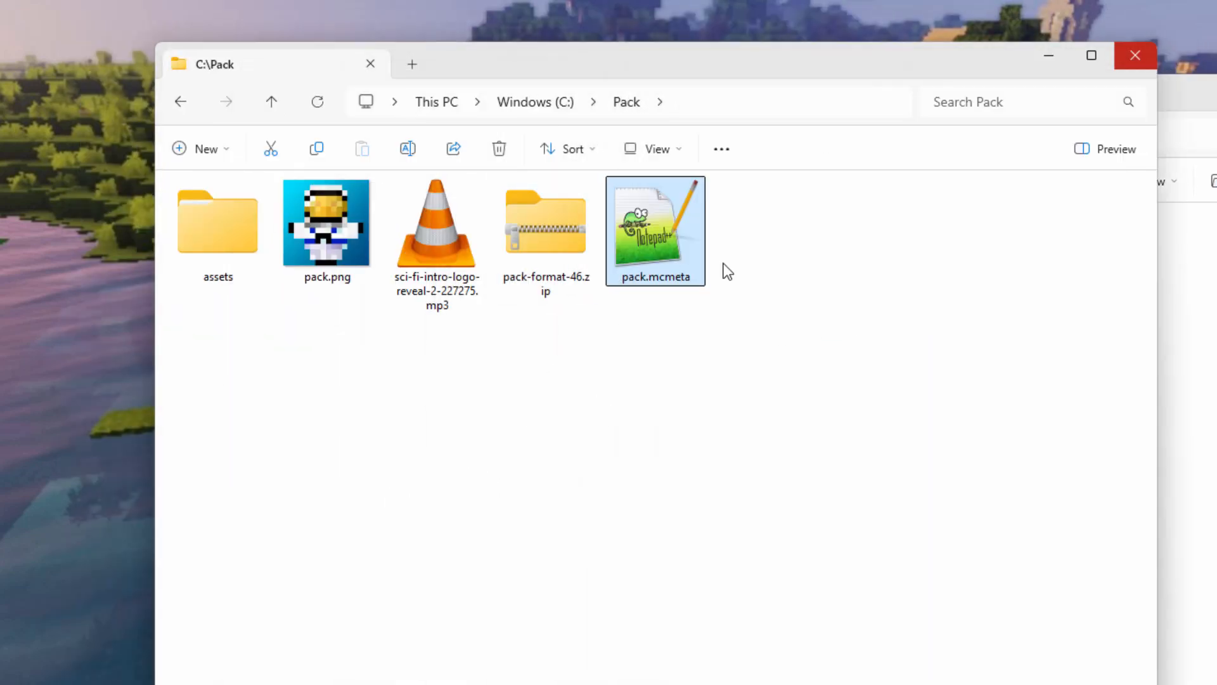
pyautogui.moveTo(1163, 119); pyautogui.dragTo(818, 272)
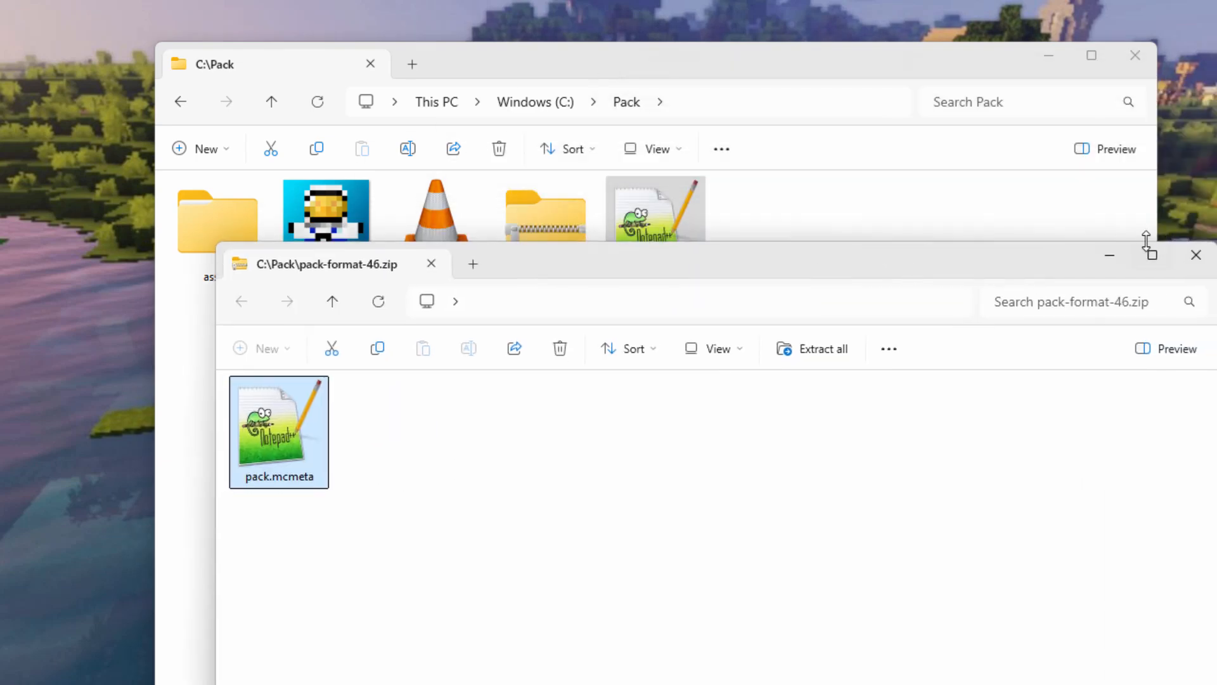
# Close the zip window and delete pack-format-46.zip.
pyautogui.click(1195, 259)
pyautogui.click(564, 231)
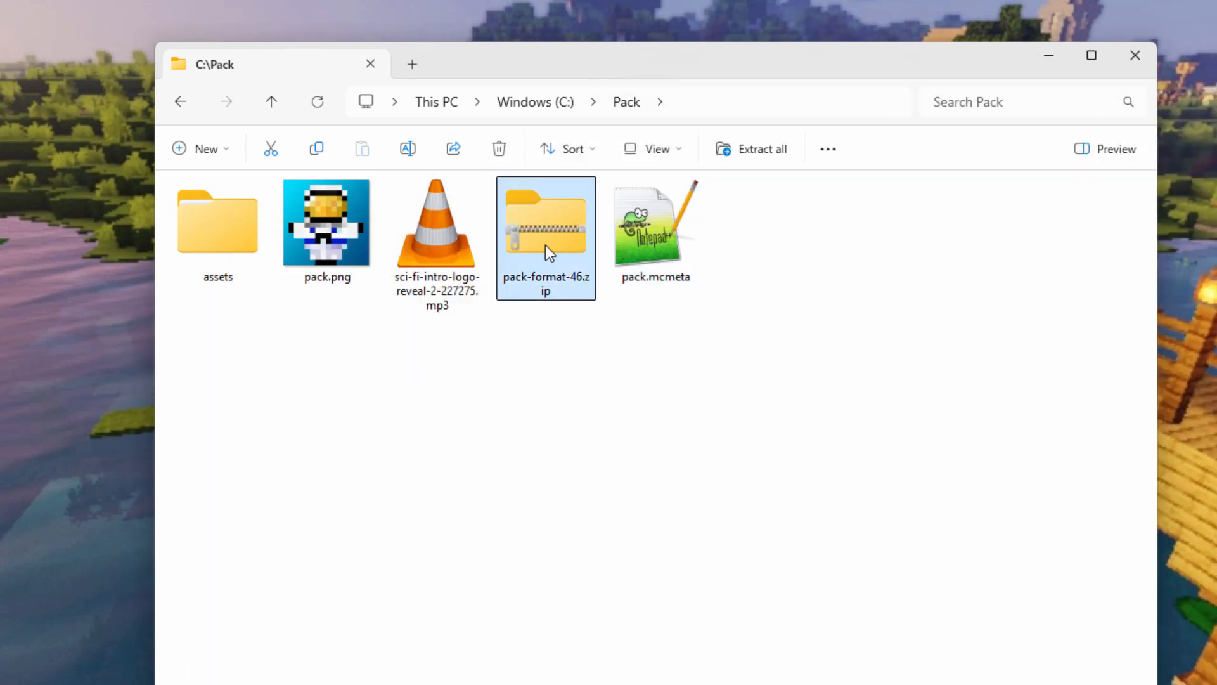
pyautogui.press('Delete')
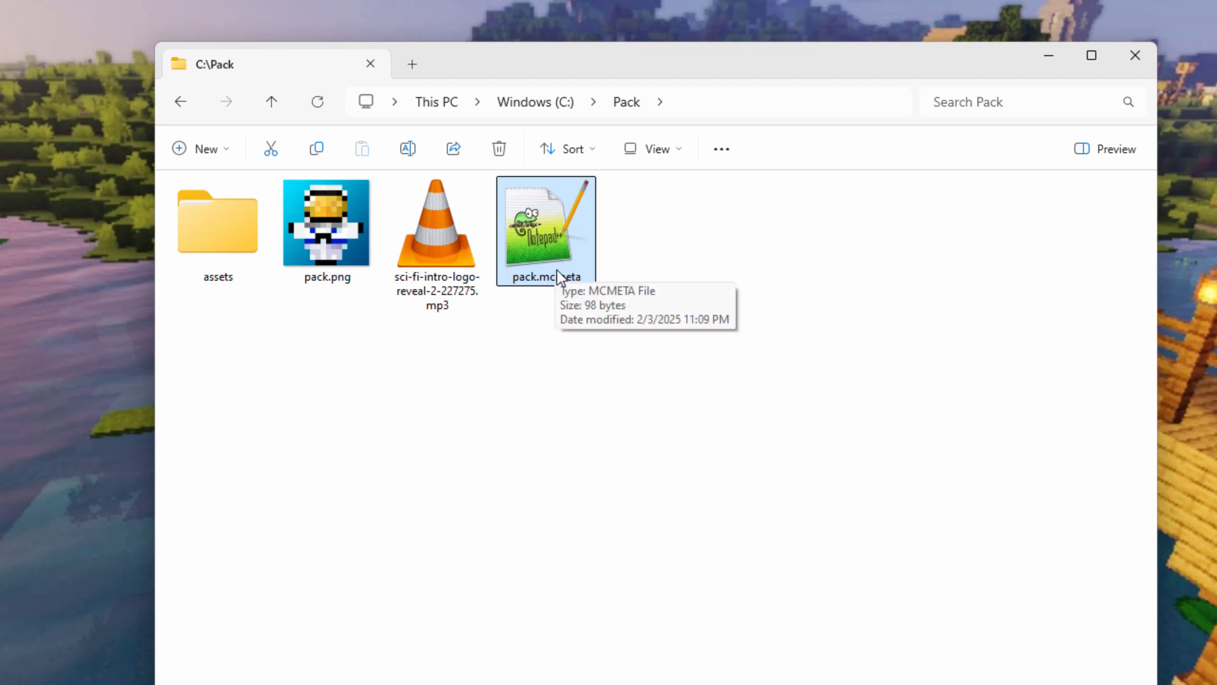
# Change the pack.mcmeta description to 'Custom Creeper Sound 1.21.4', keeping pack_format 46.
pyautogui.doubleClick(557, 271)
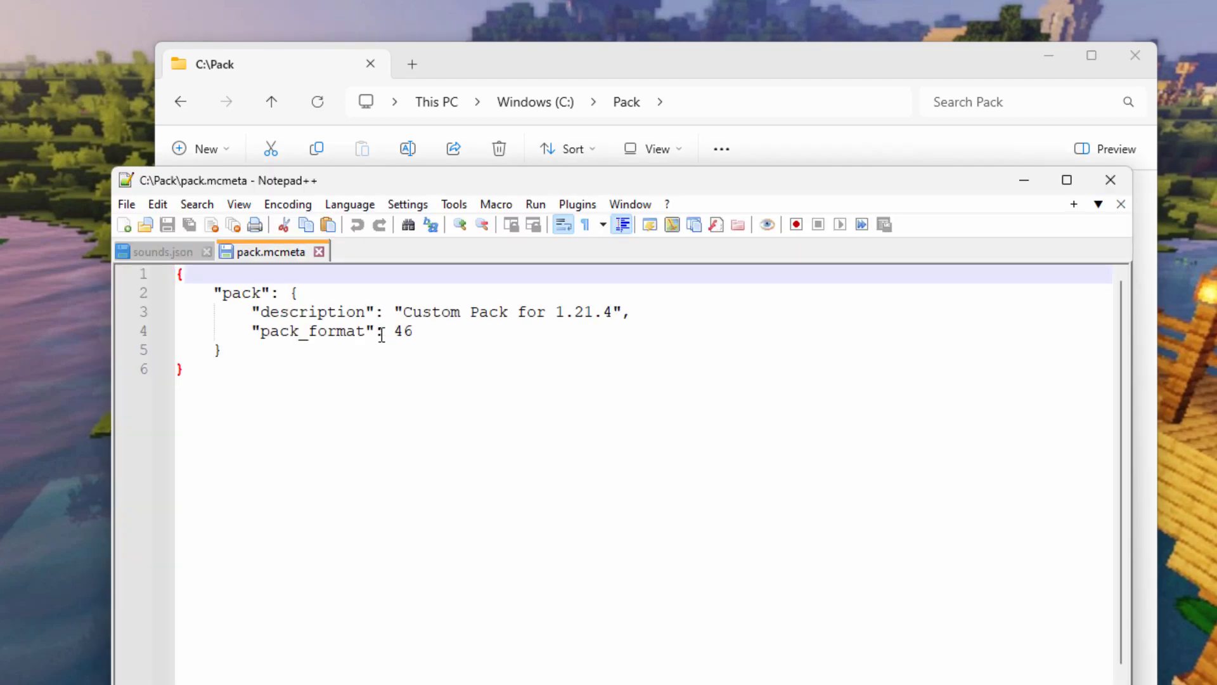
pyautogui.moveTo(421, 331); pyautogui.dragTo(252, 332)
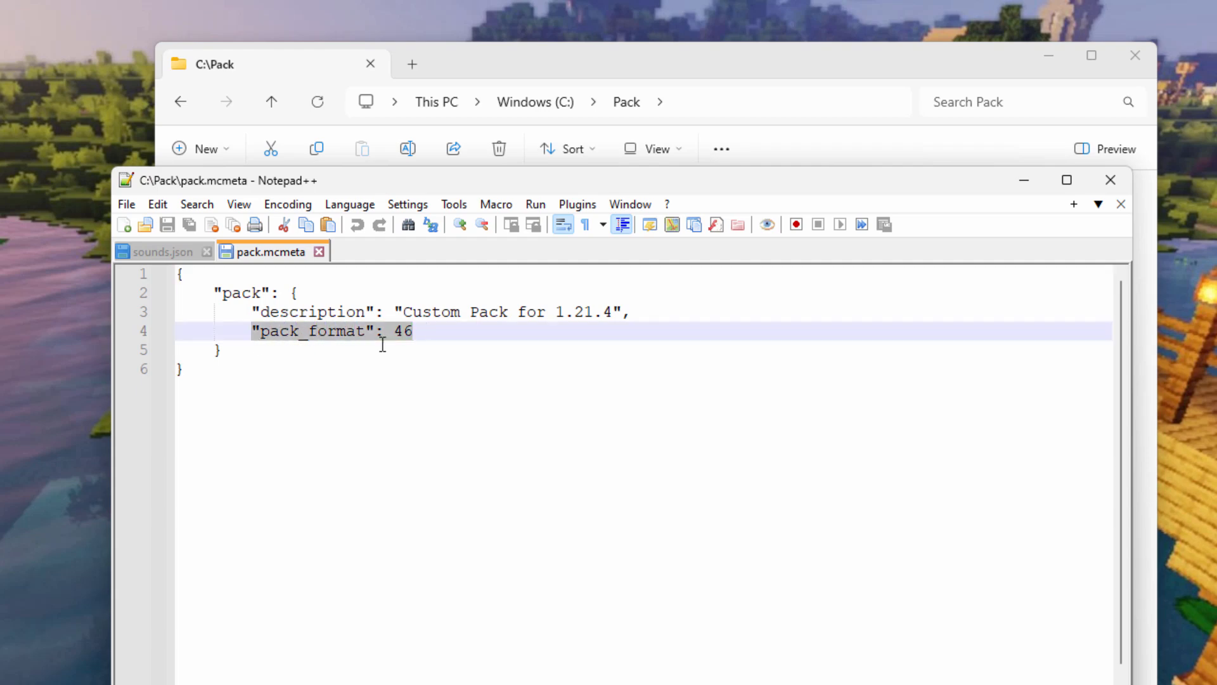
pyautogui.click(426, 334)
pyautogui.click(540, 311)
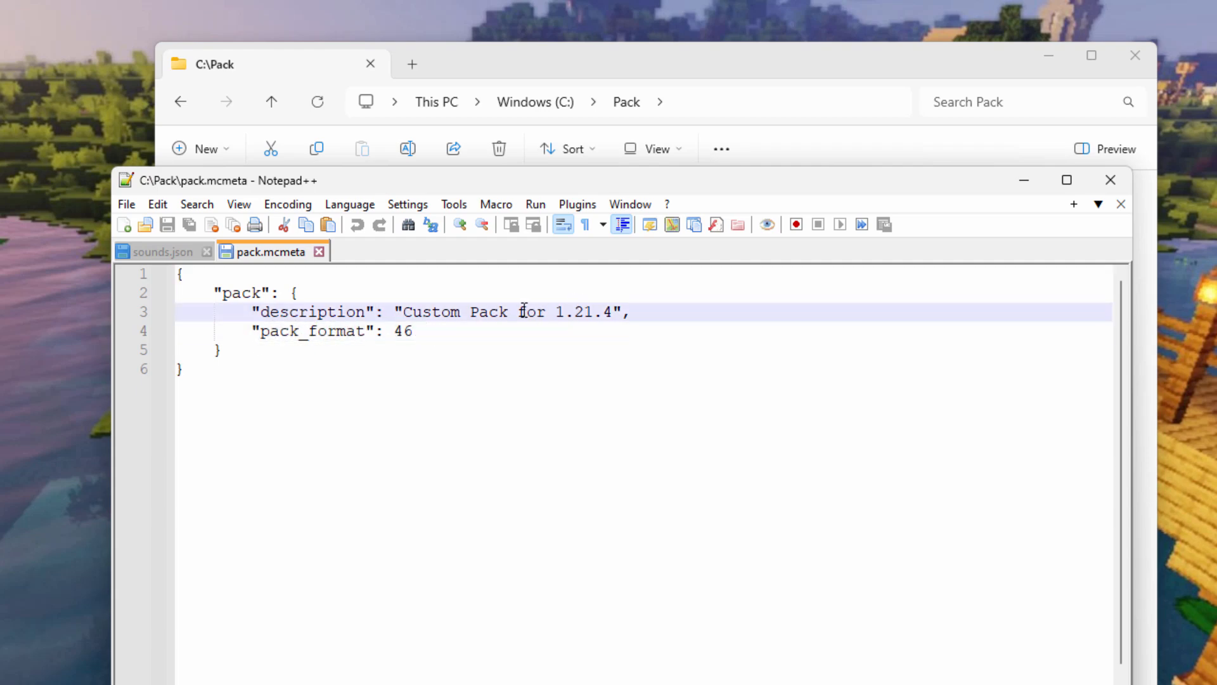
pyautogui.moveTo(549, 312); pyautogui.dragTo(414, 313)
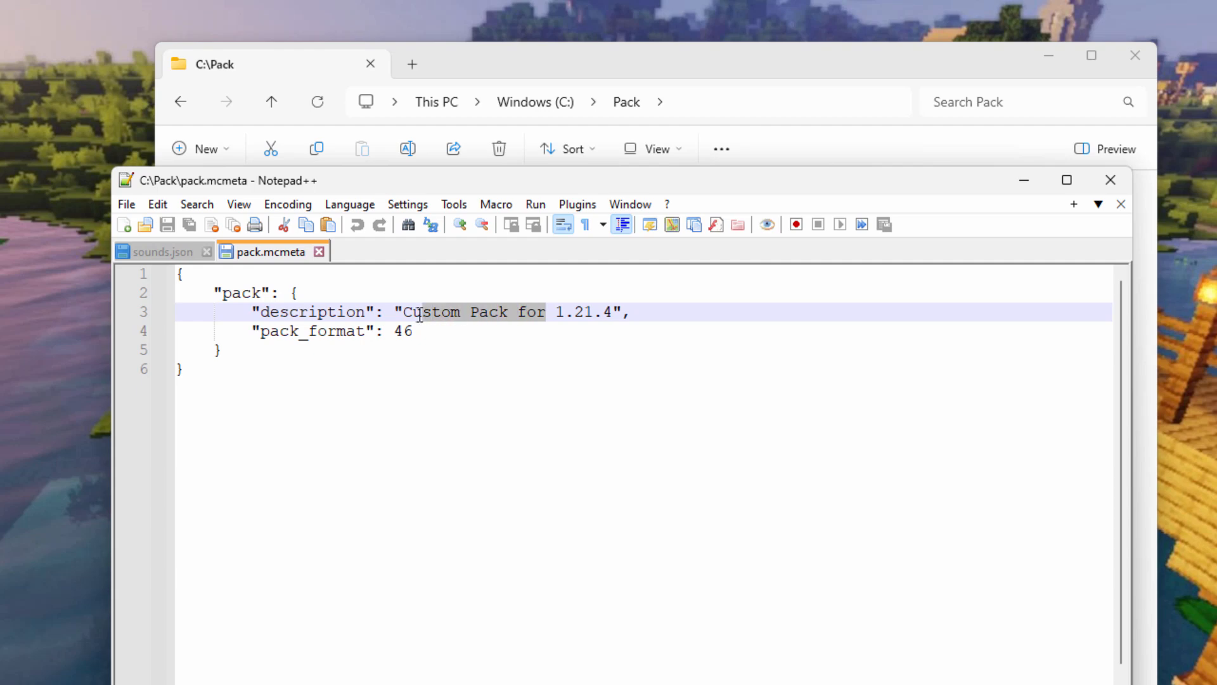
pyautogui.write('ustom Creeper Sound')
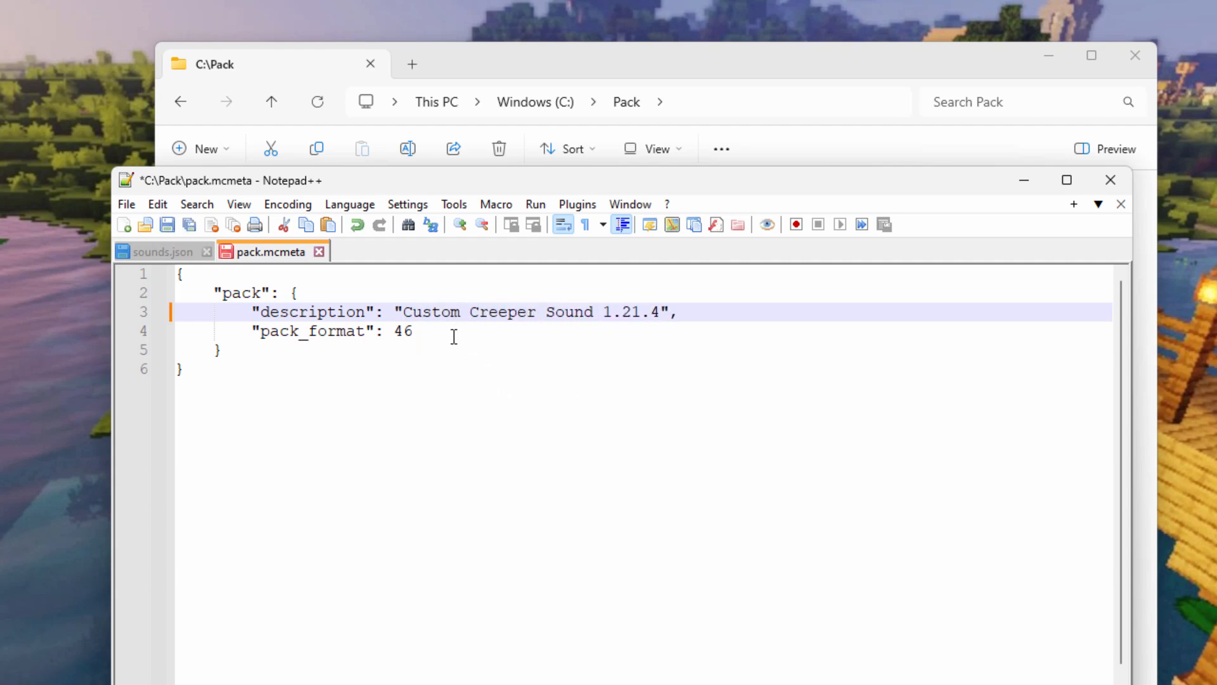
# Save pack.mcmeta, check the sounds.json contents, and close Notepad++.
pyautogui.click(167, 226)
pyautogui.click(166, 251)
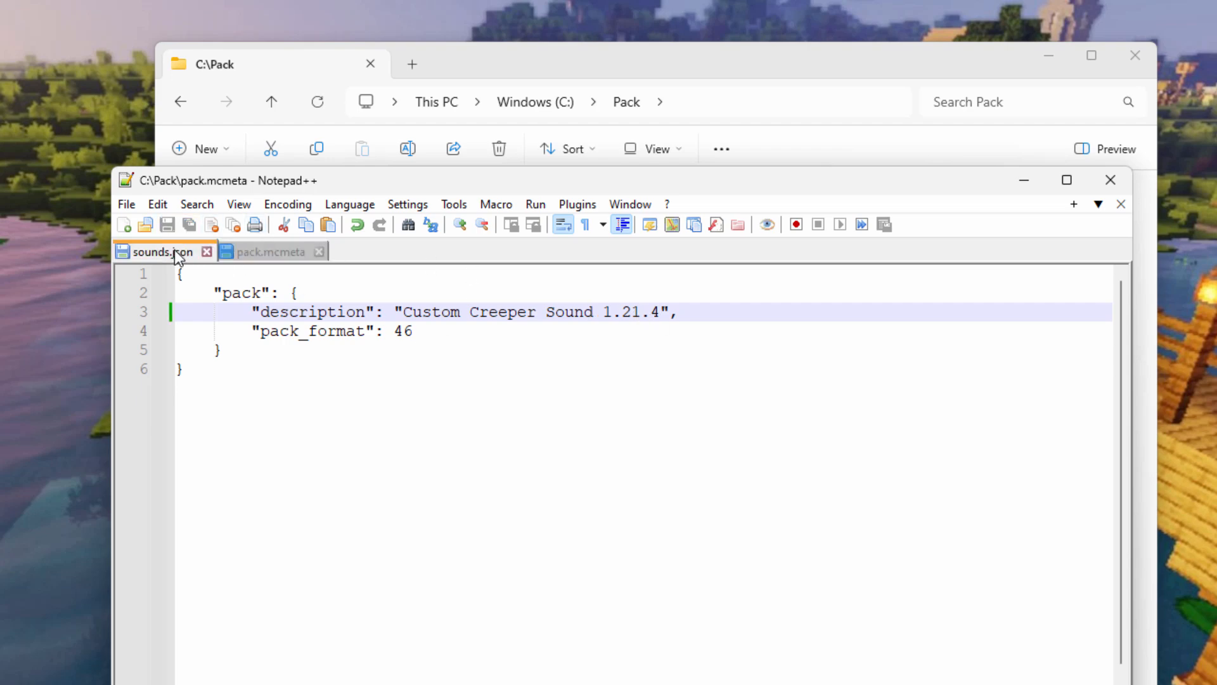
pyautogui.click(290, 253)
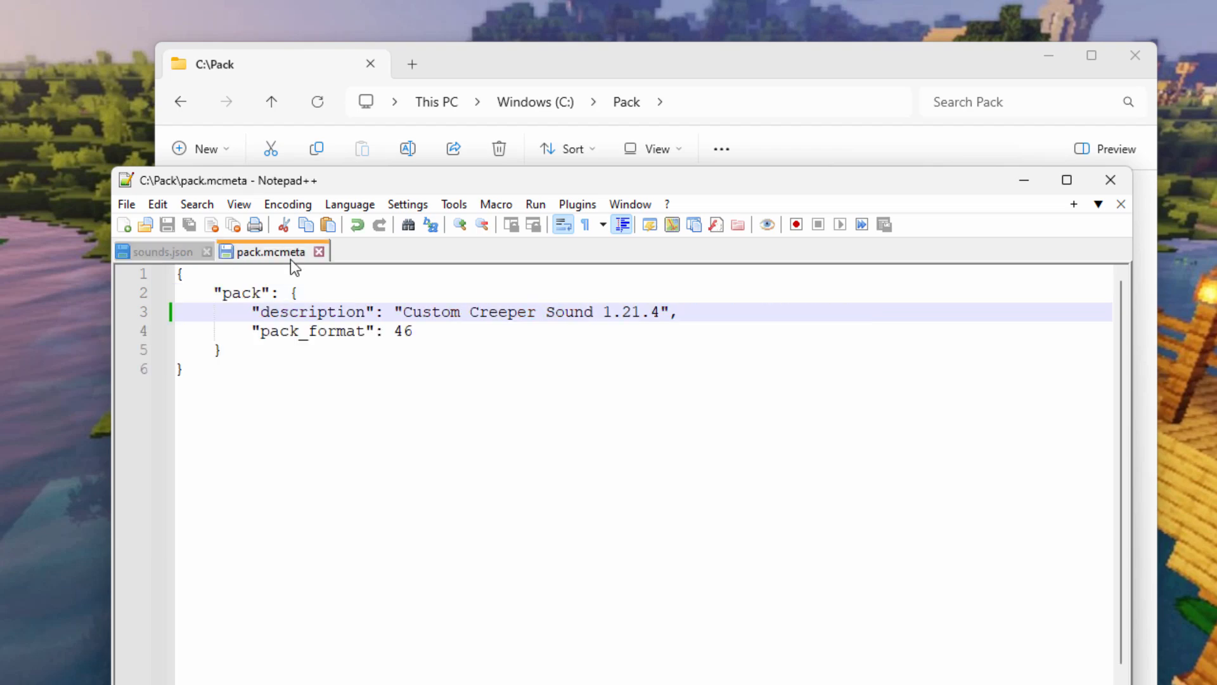
pyautogui.click(1110, 180)
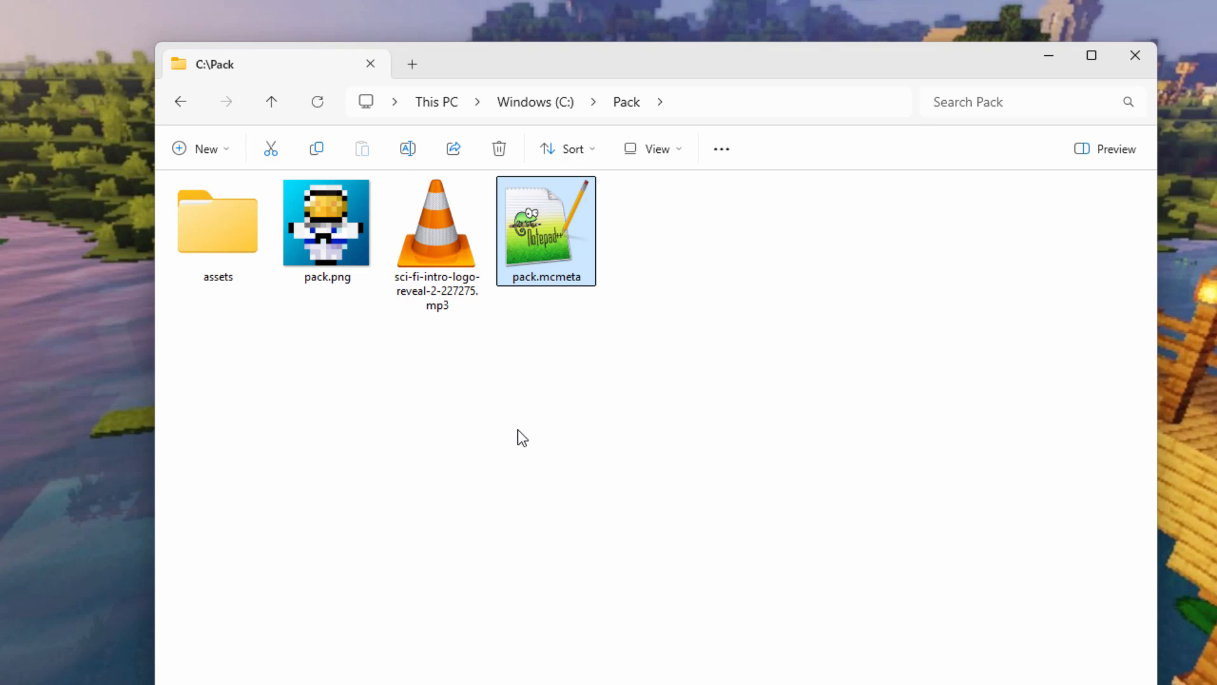
# Compress assets, pack.png and pack.mcmeta into a ZIP named 'creeper sound'.
pyautogui.click(215, 231)
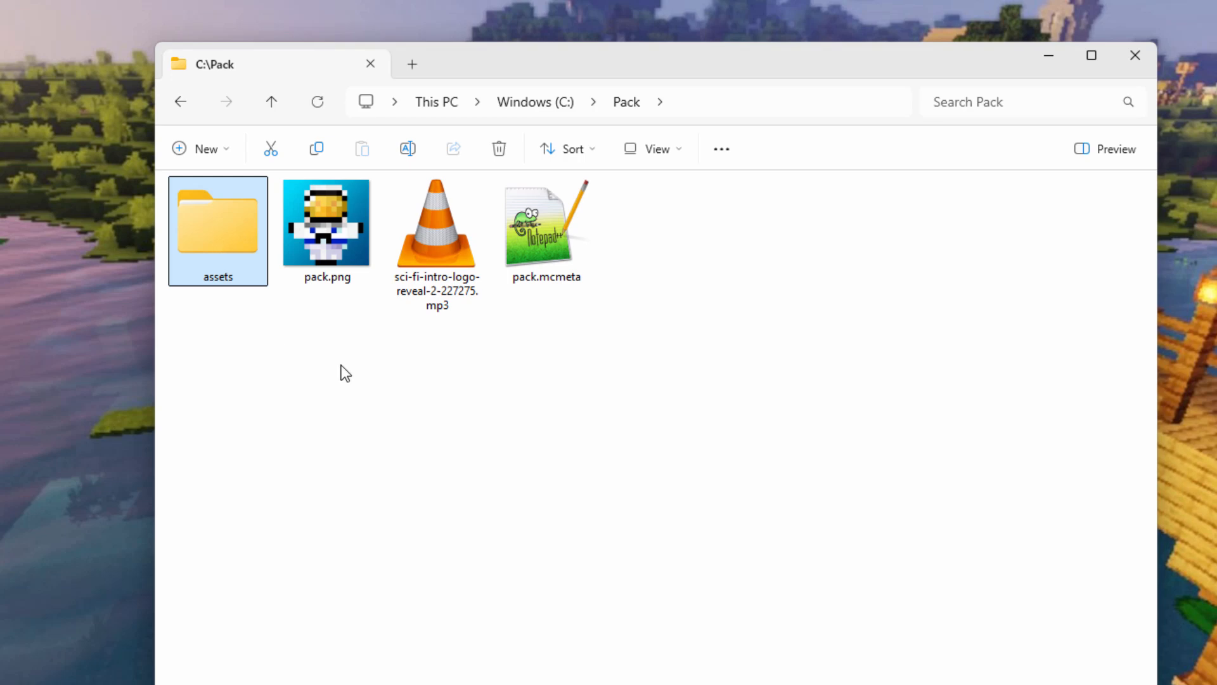
pyautogui.keyDown('ctrl'); pyautogui.click(334, 242); pyautogui.keyUp('ctrl')
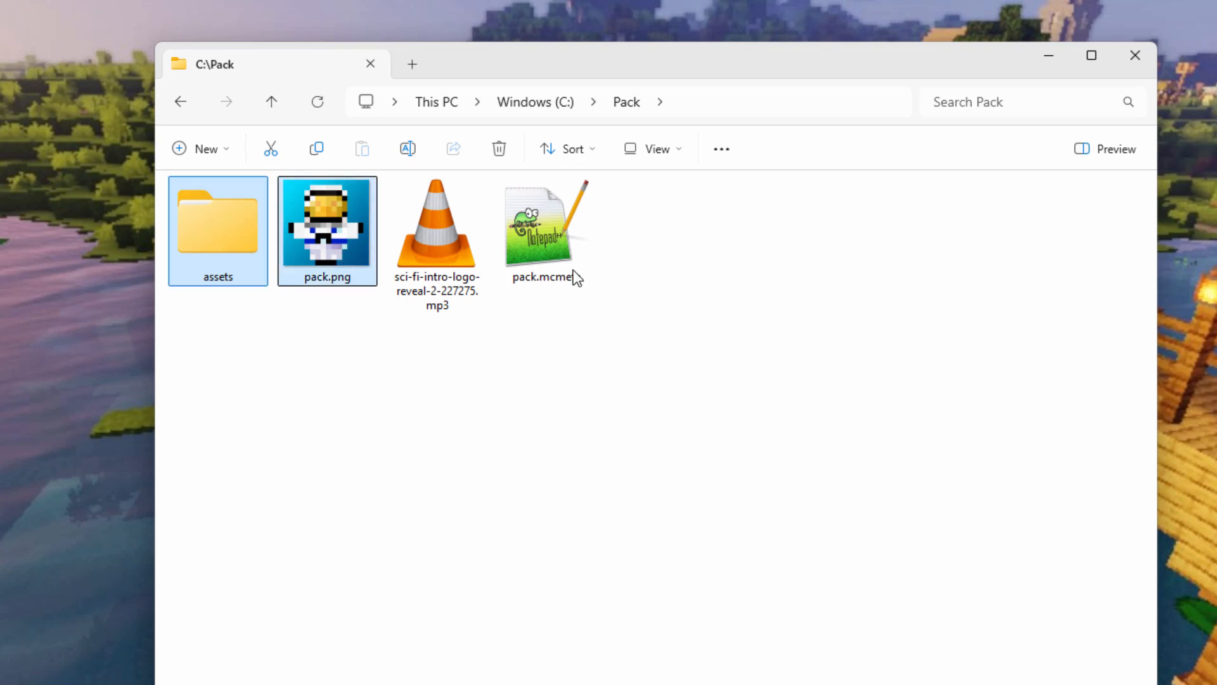
pyautogui.keyDown('ctrl'); pyautogui.click(558, 230); pyautogui.keyUp('ctrl')
pyautogui.rightClick(550, 231)
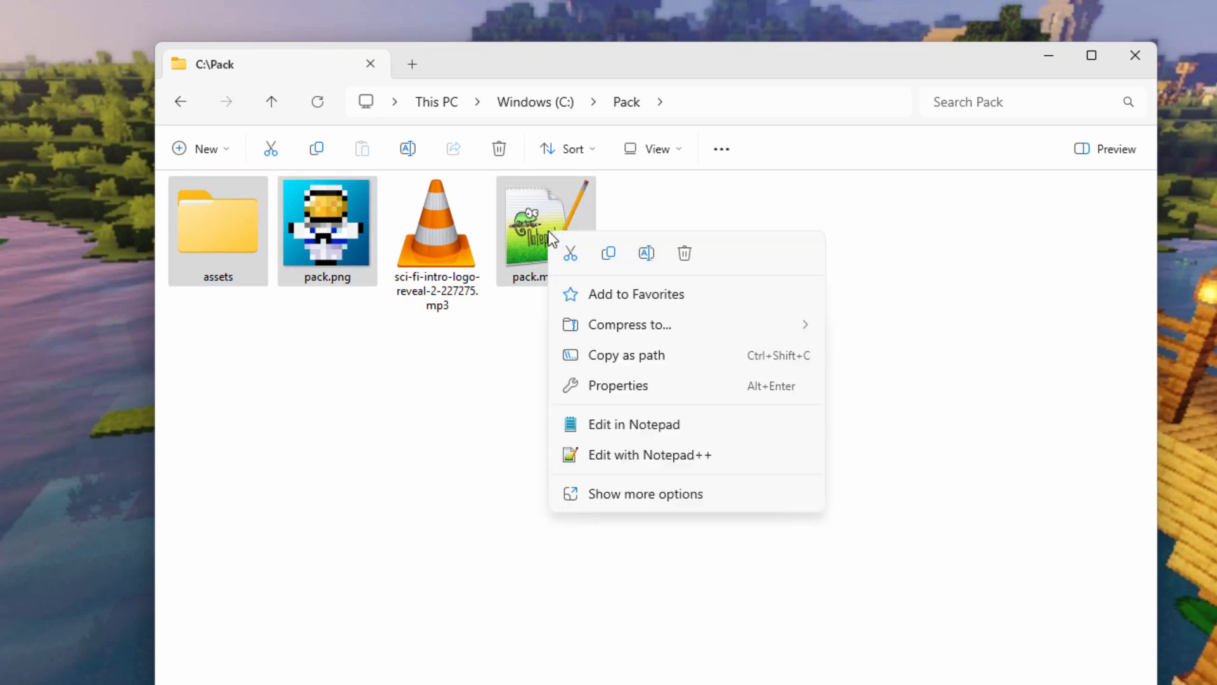
pyautogui.moveTo(701, 326)
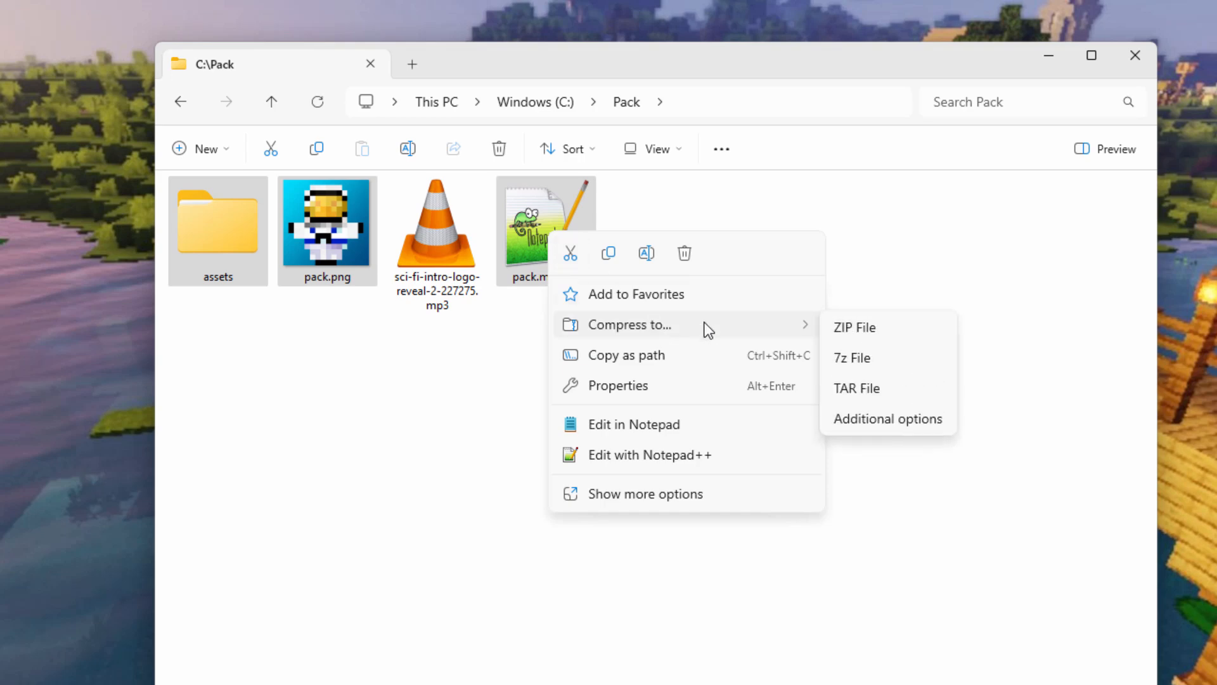
pyautogui.click(864, 333)
pyautogui.write('creepe')
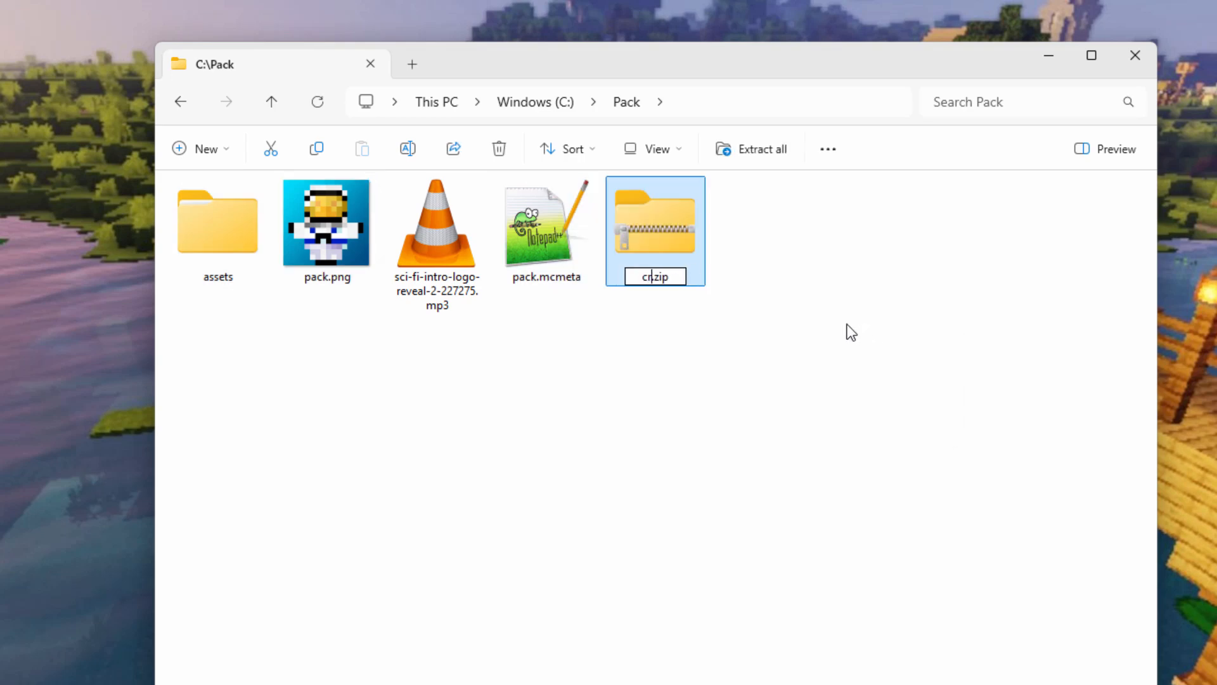
pyautogui.write('r sound')
pyautogui.press('Return')
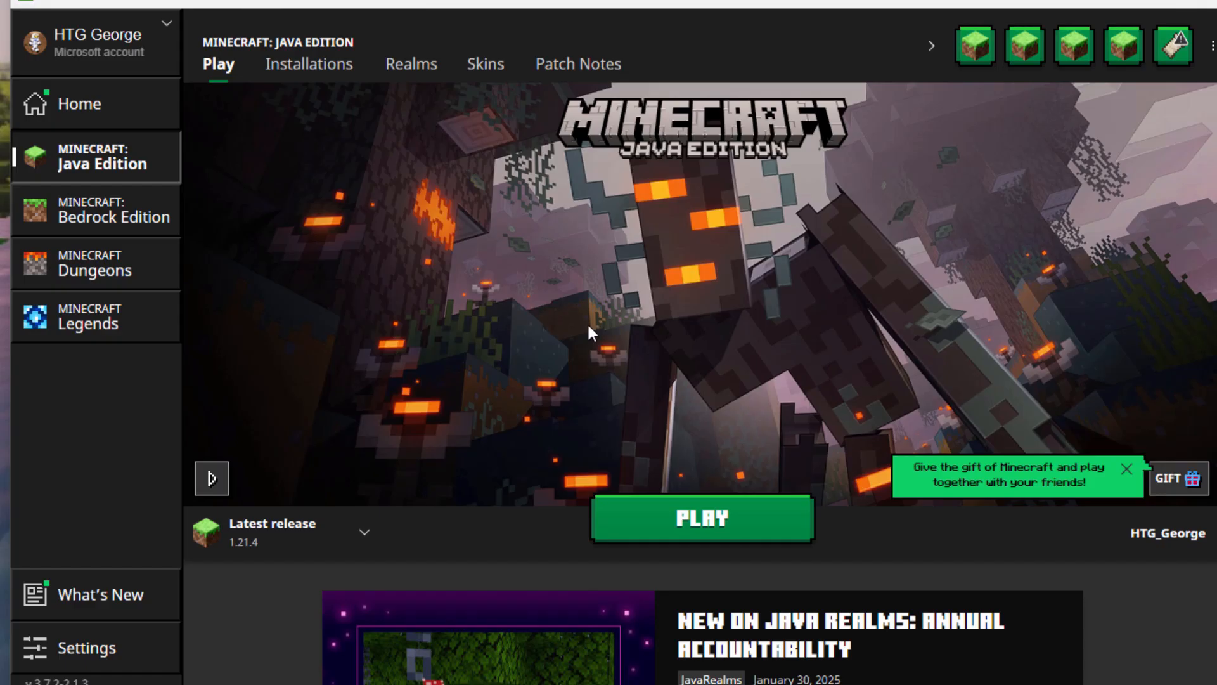
# Open the Latest release 1.21.4 installation's game folder from the launcher's Installations list.
pyautogui.click(300, 64)
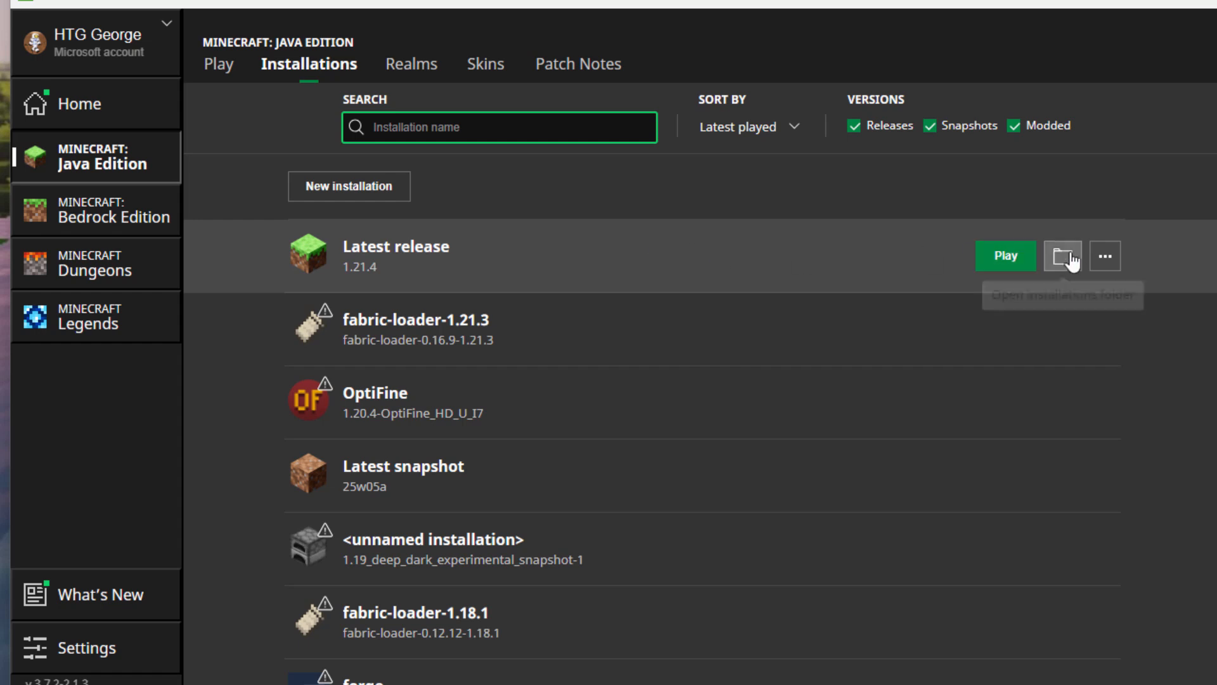
pyautogui.click(1063, 257)
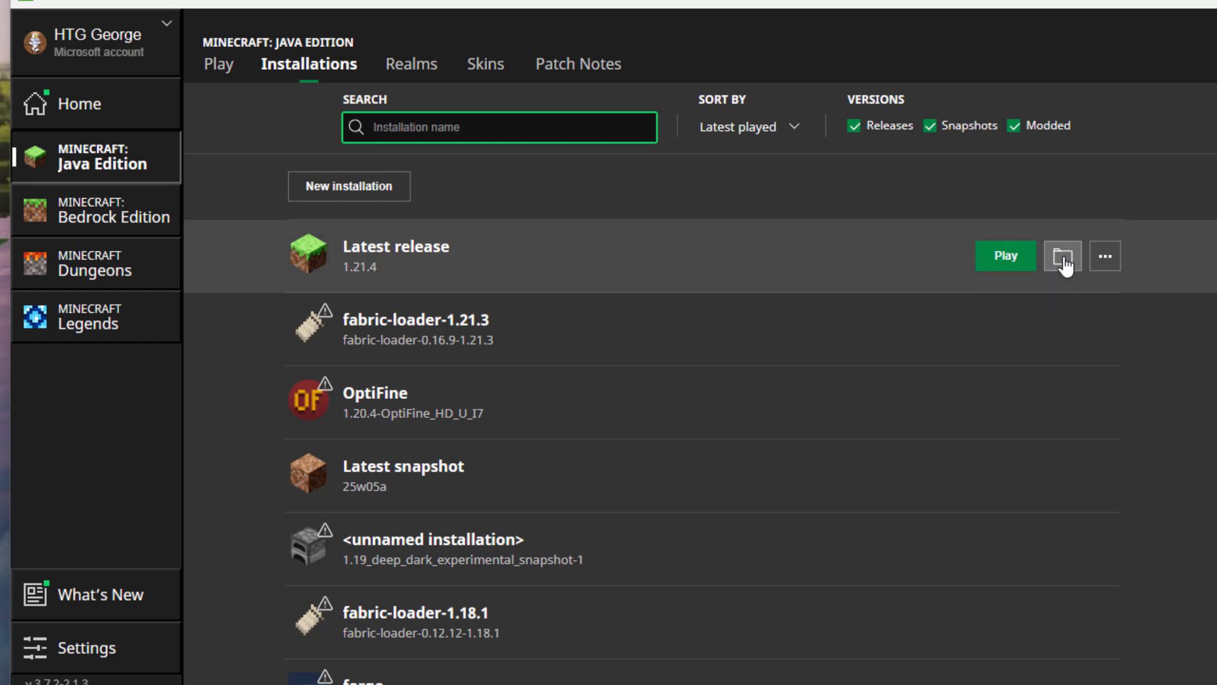
# Copy creeper sound.zip into .minecraft\resourcepacks, then close that window and minimize C:\Pack.
pyautogui.moveTo(613, 177); pyautogui.dragTo(617, 107)
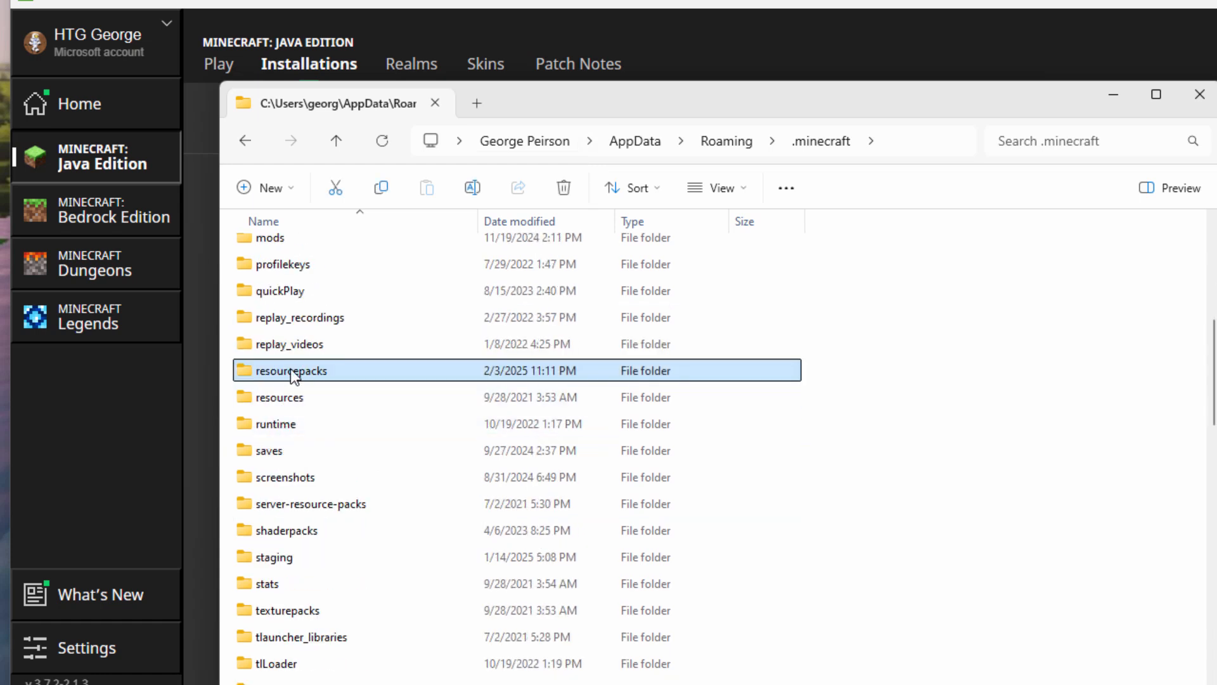
pyautogui.doubleClick(247, 379)
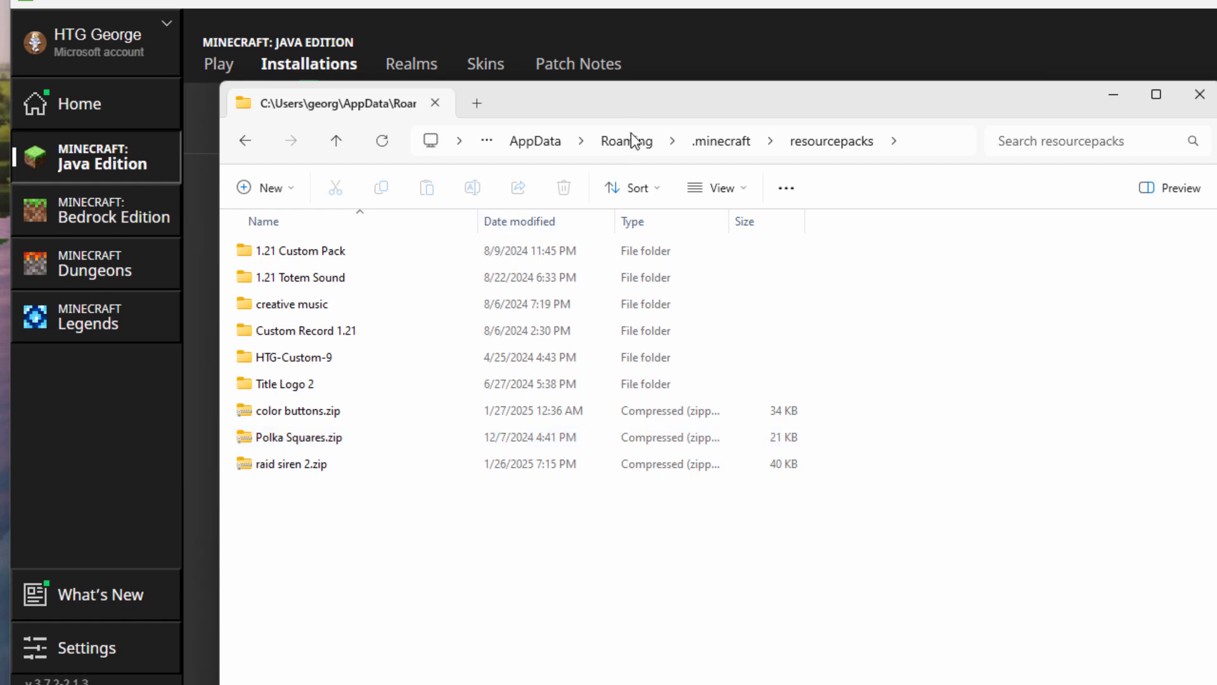
pyautogui.moveTo(630, 108); pyautogui.dragTo(341, 94)
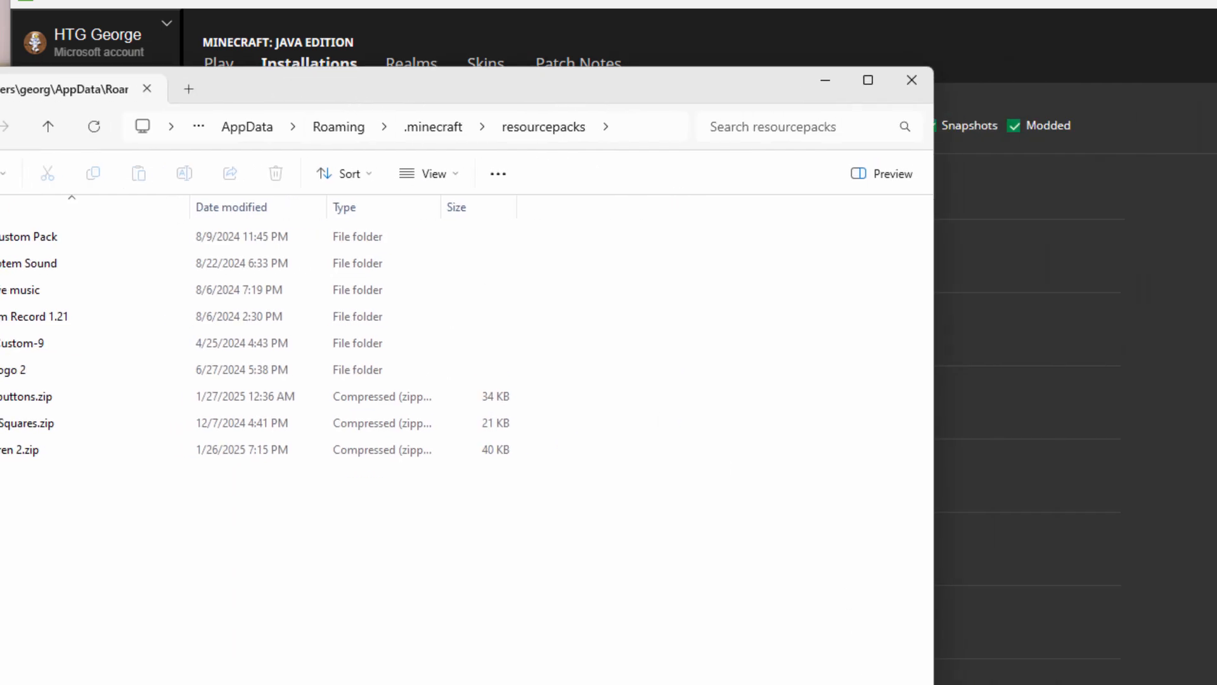
pyautogui.hotkey('alt', 'Tab')
pyautogui.moveTo(340, 222); pyautogui.dragTo(77, 511)
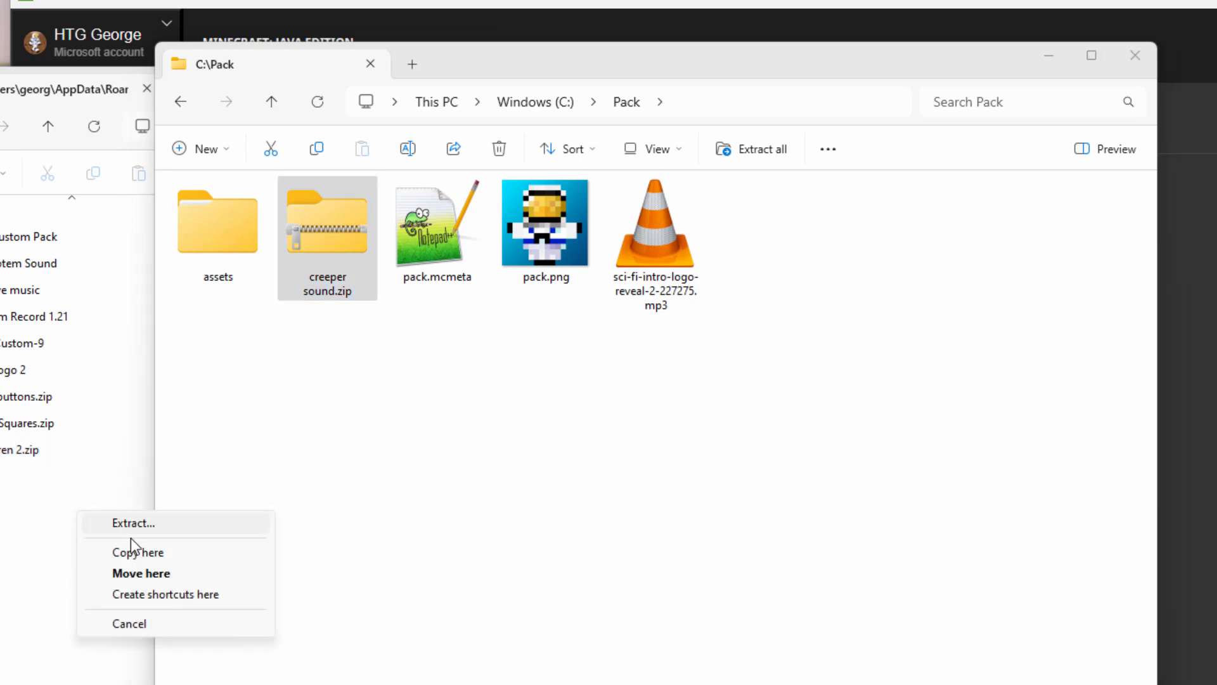
pyautogui.click(132, 554)
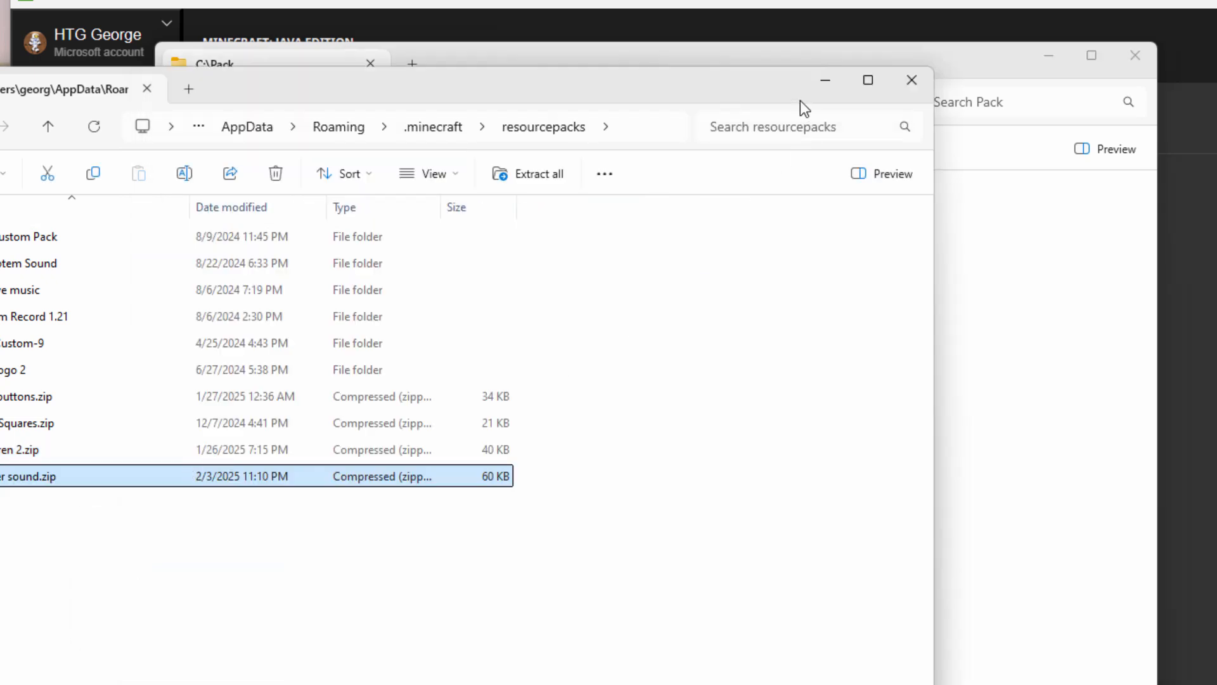
pyautogui.click(912, 80)
pyautogui.click(1048, 55)
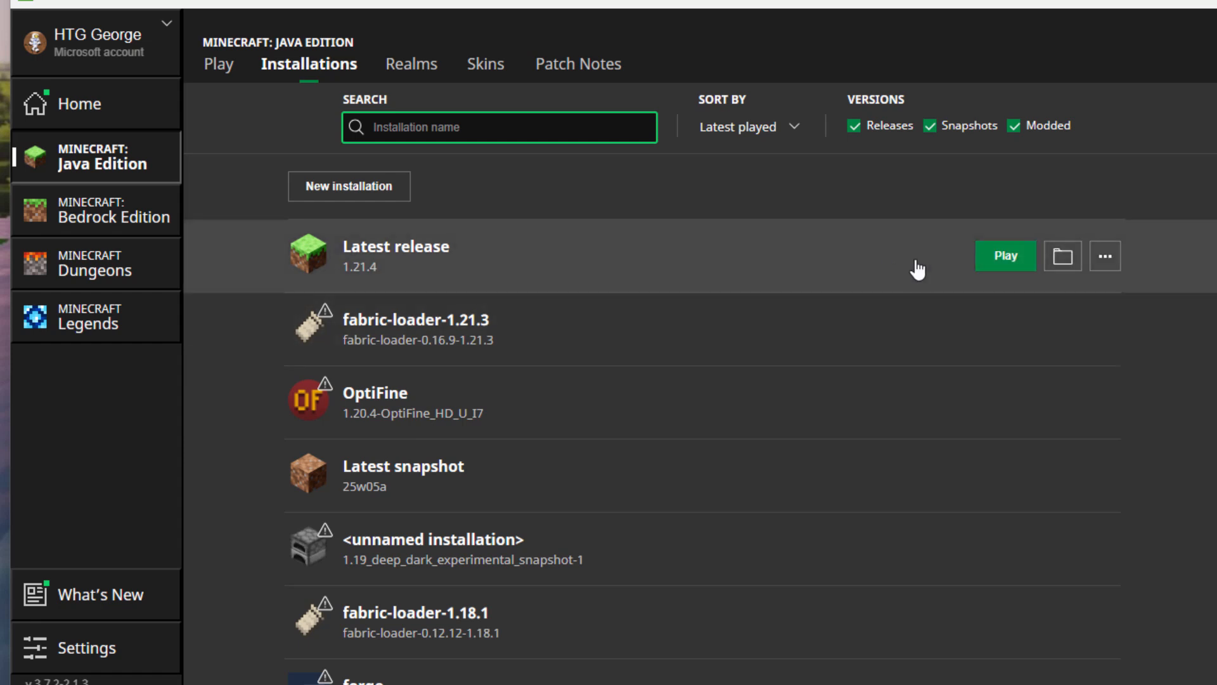
# Launch Latest release and enable creeper sound.zip as the top selected resource pack.
pyautogui.click(1008, 266)
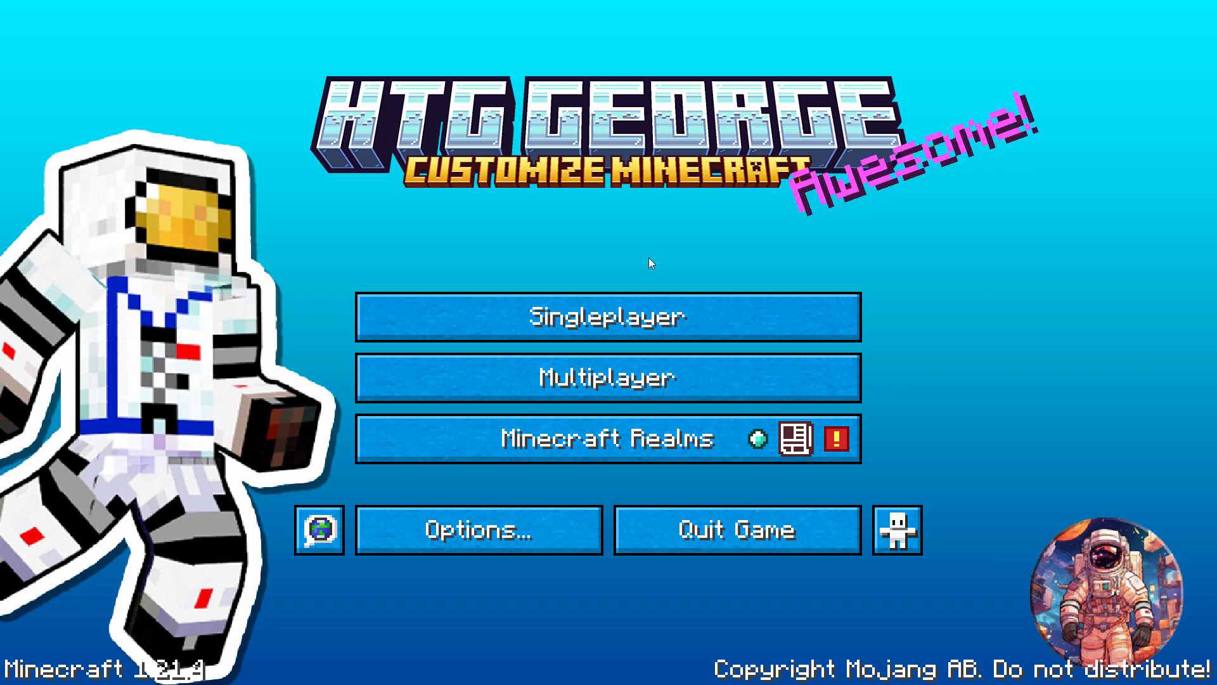
pyautogui.click(471, 536)
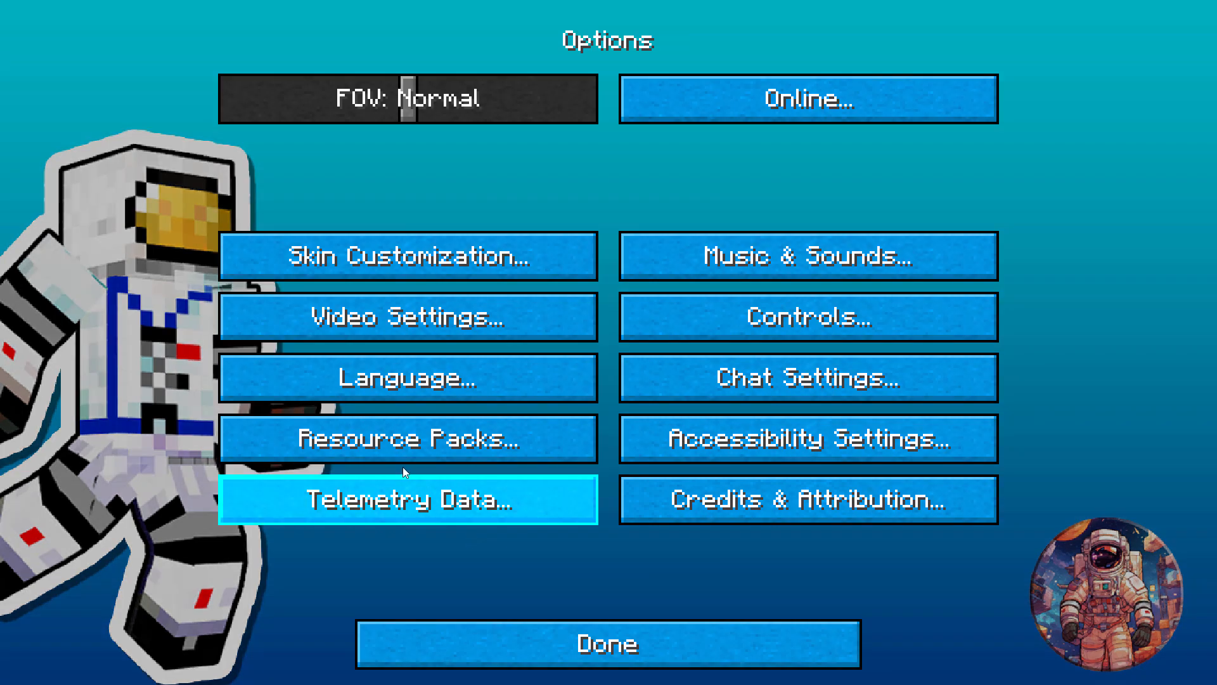
pyautogui.click(481, 439)
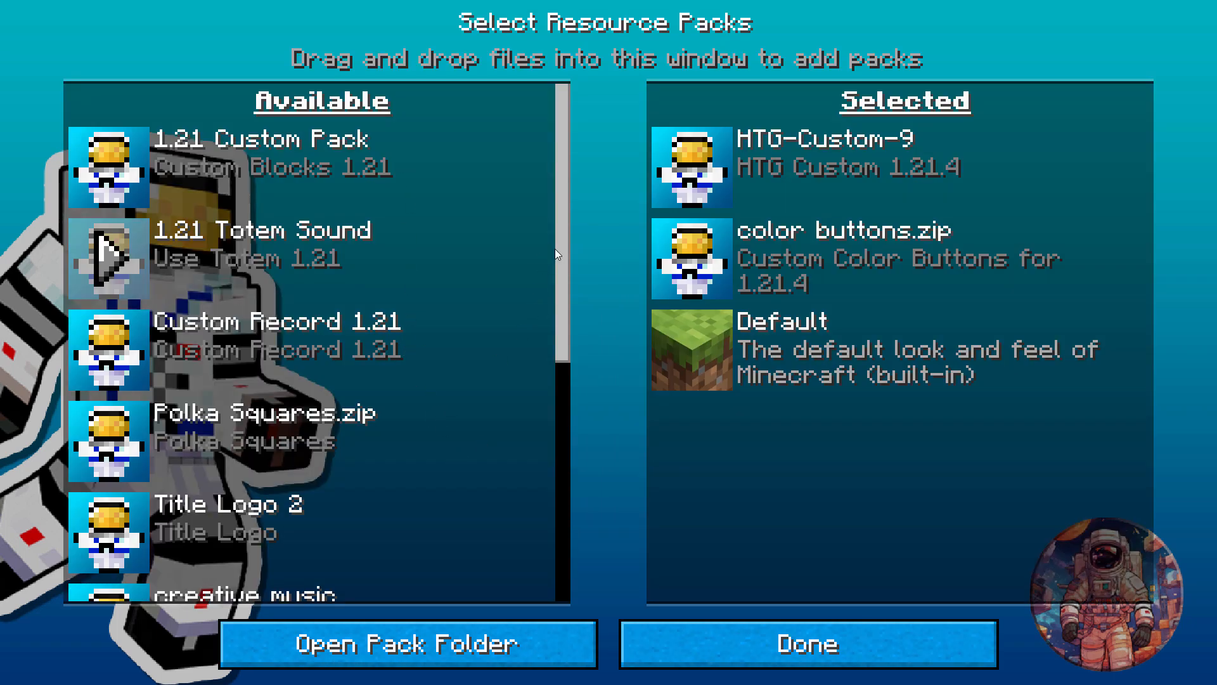
pyautogui.moveTo(556, 254); pyautogui.dragTo(571, 428)
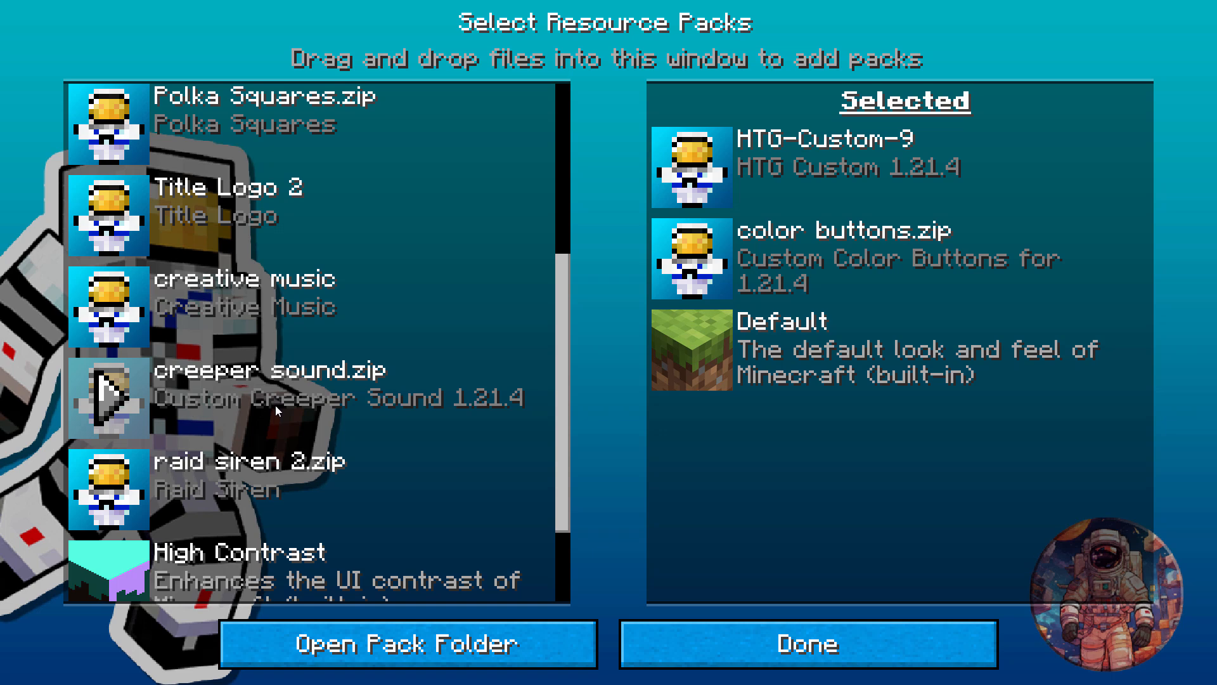
pyautogui.click(92, 404)
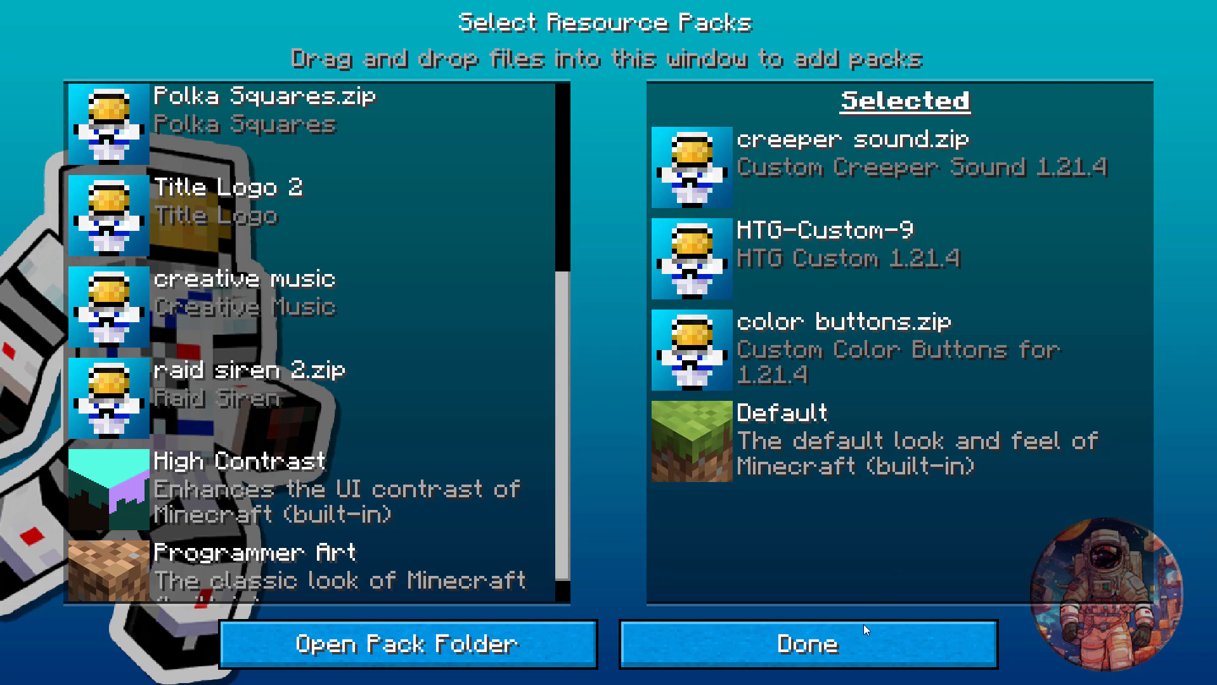
pyautogui.click(843, 640)
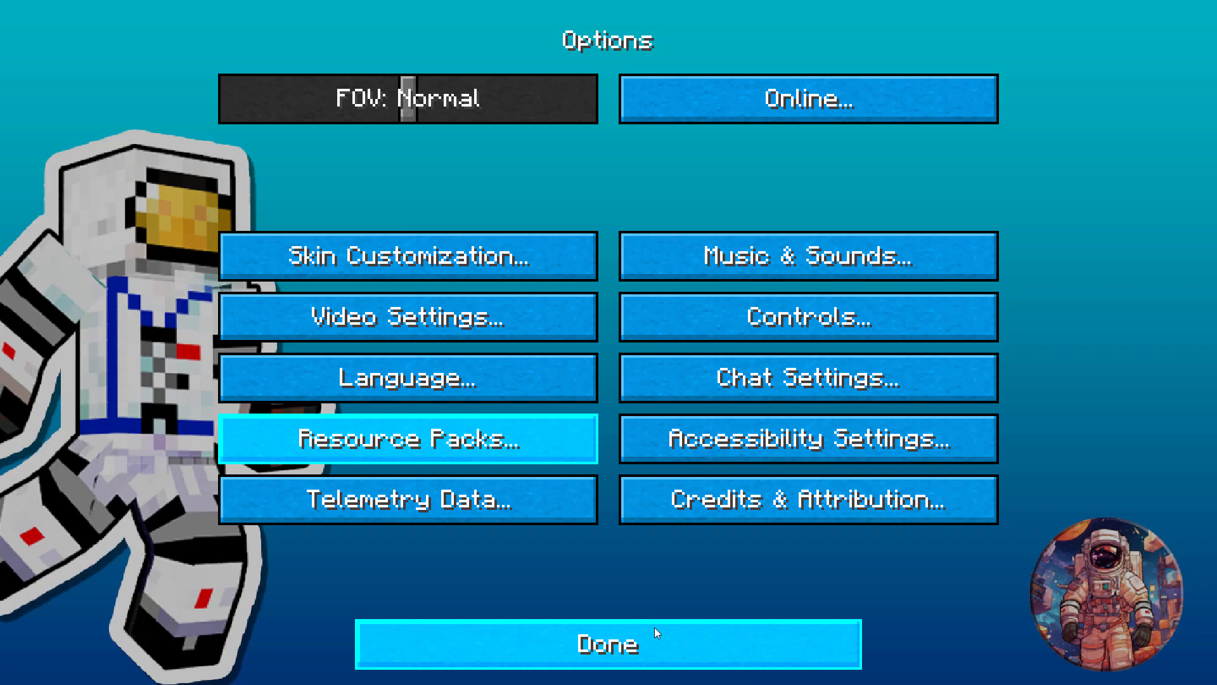
pyautogui.click(654, 626)
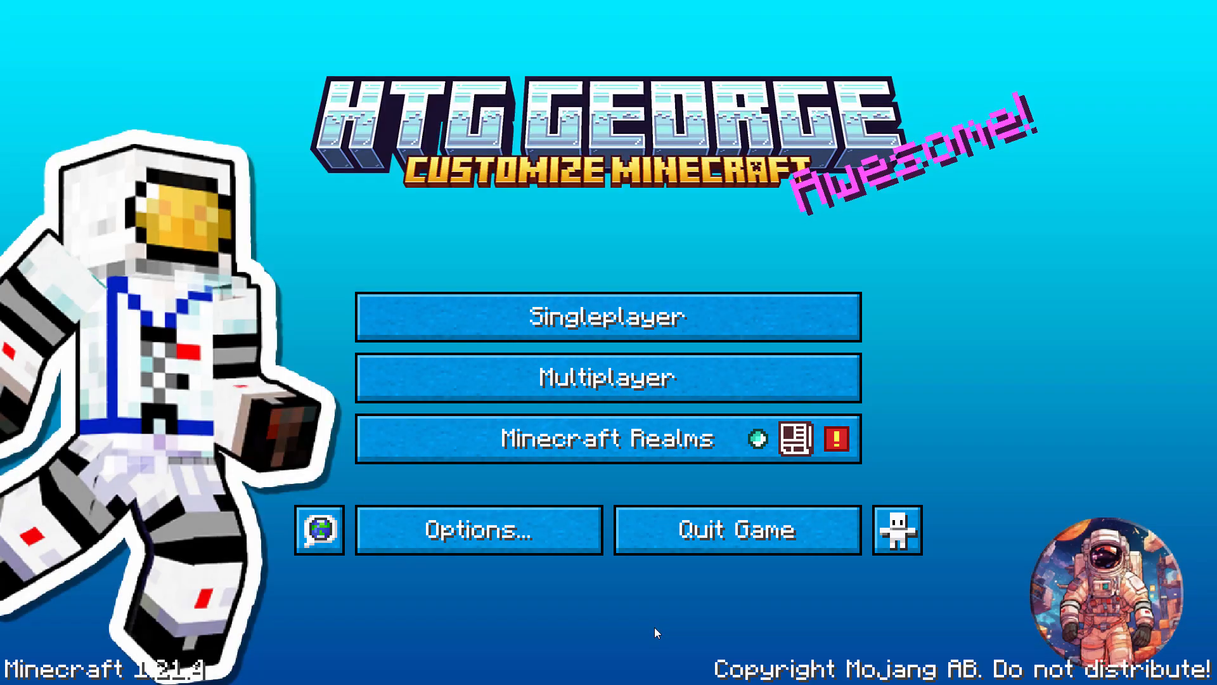
# Load Main World and run /playsound minecraft:custom.hiss.
pyautogui.click(583, 306)
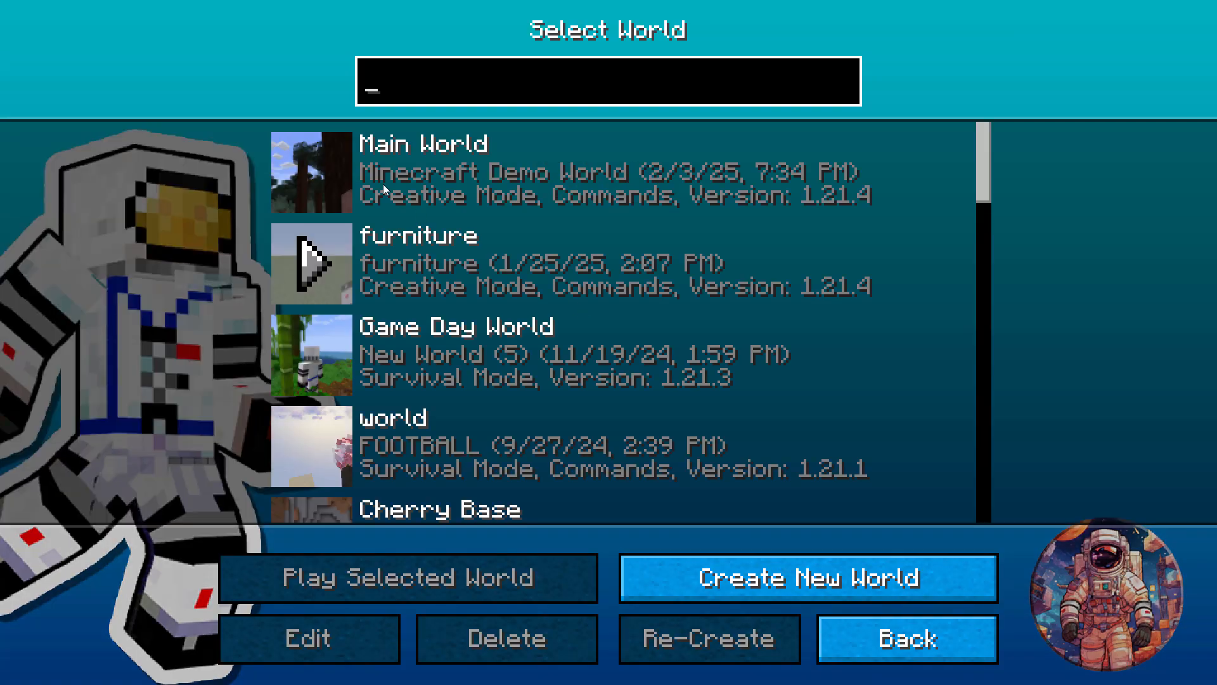
pyautogui.click(310, 168)
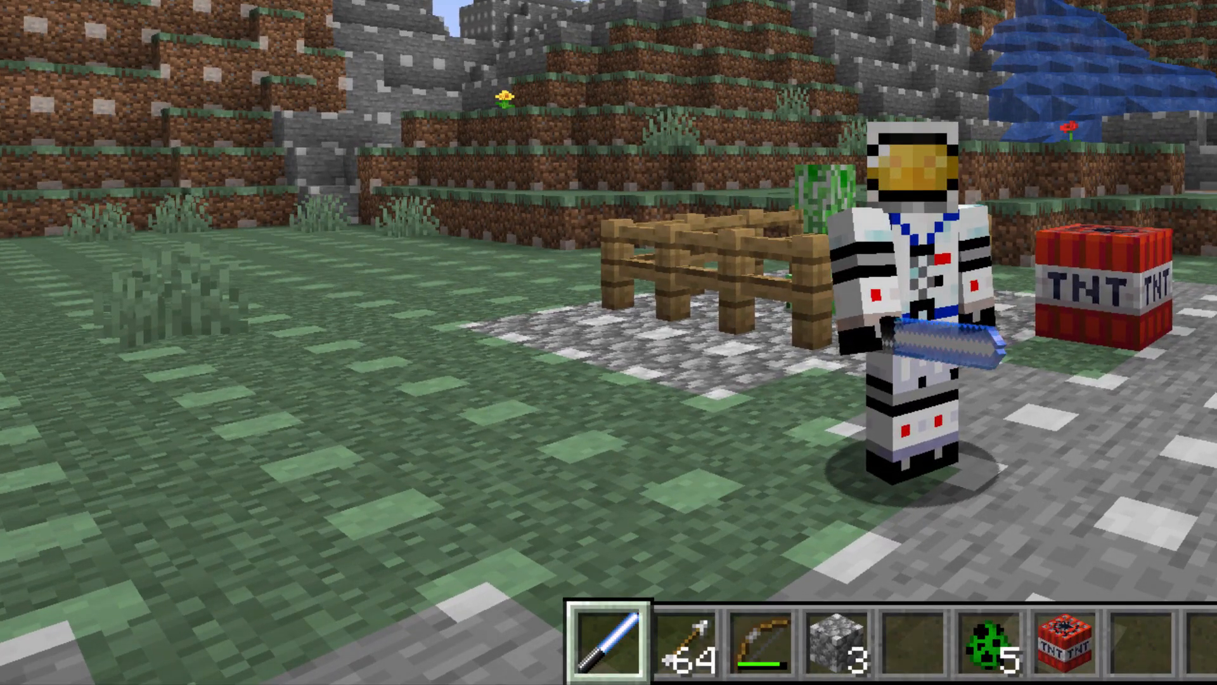
pyautogui.write('/playsound ')
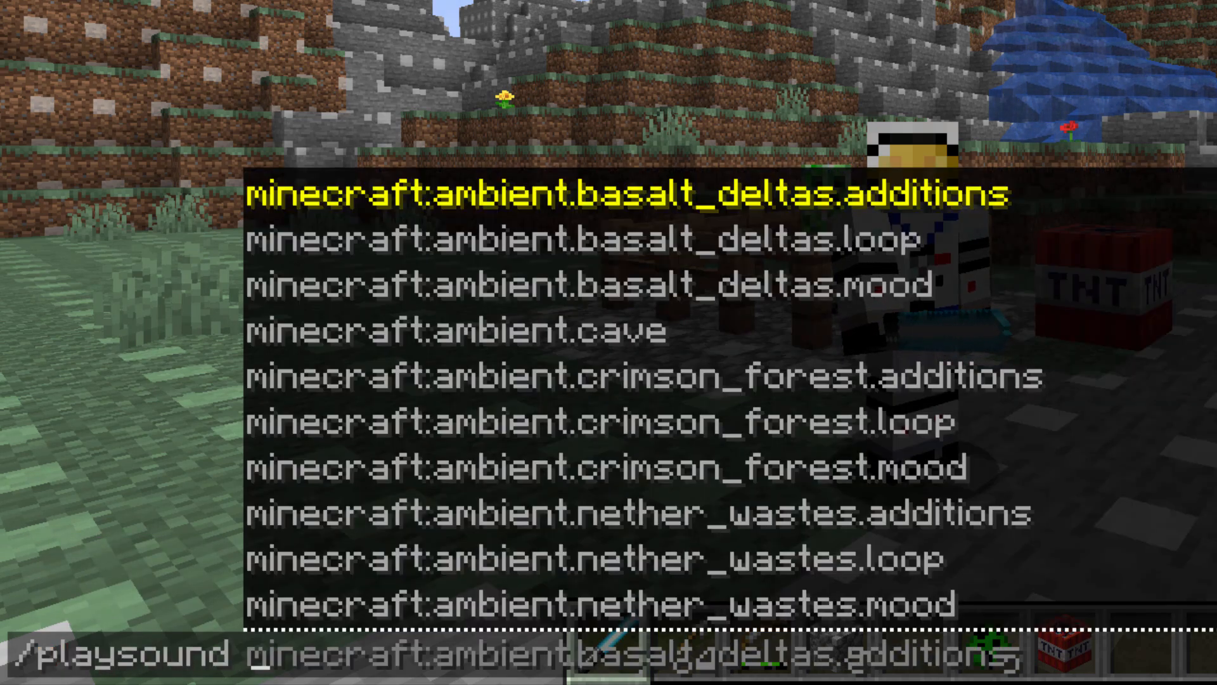
pyautogui.write('cus')
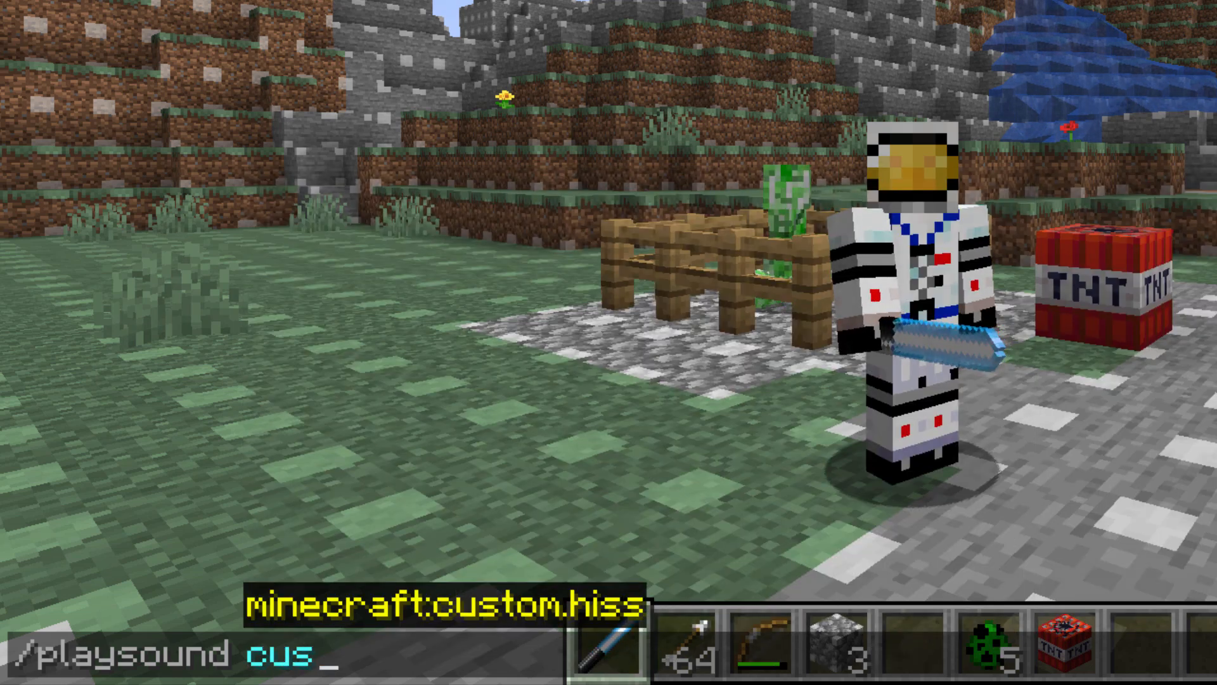
pyautogui.click(493, 606)
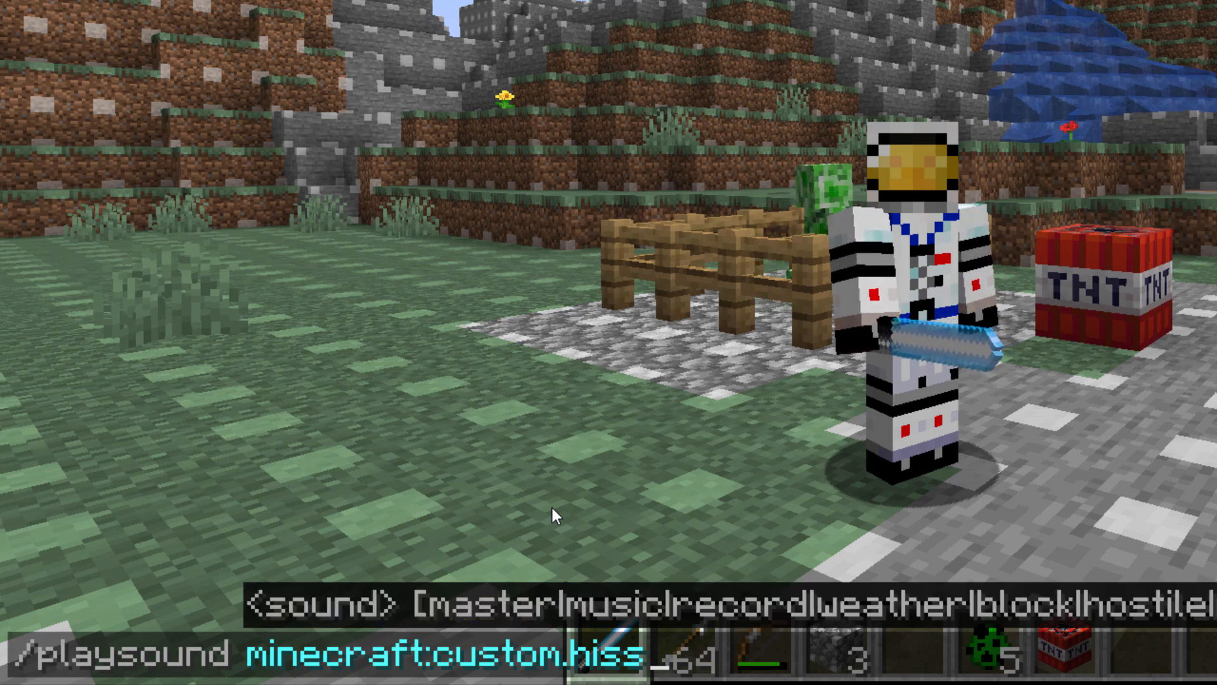
pyautogui.press('Return')
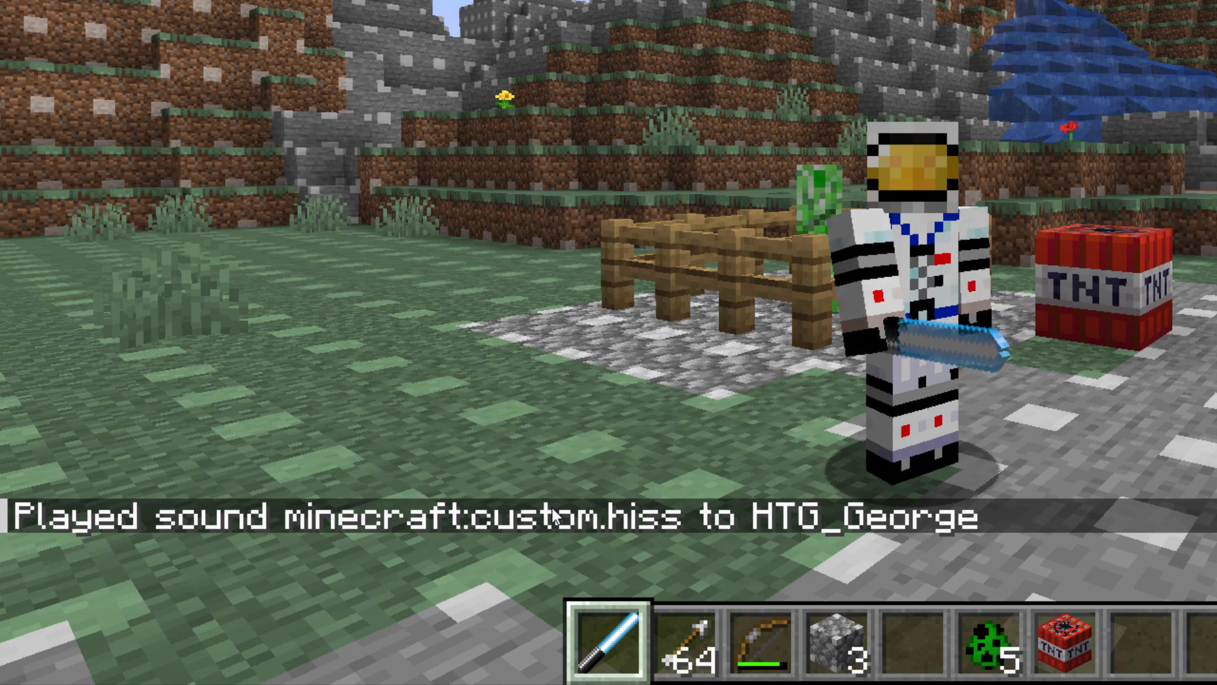
# Play minecraft:custom.hiss a second time, then save and quit to the title screen.
pyautogui.press('/')
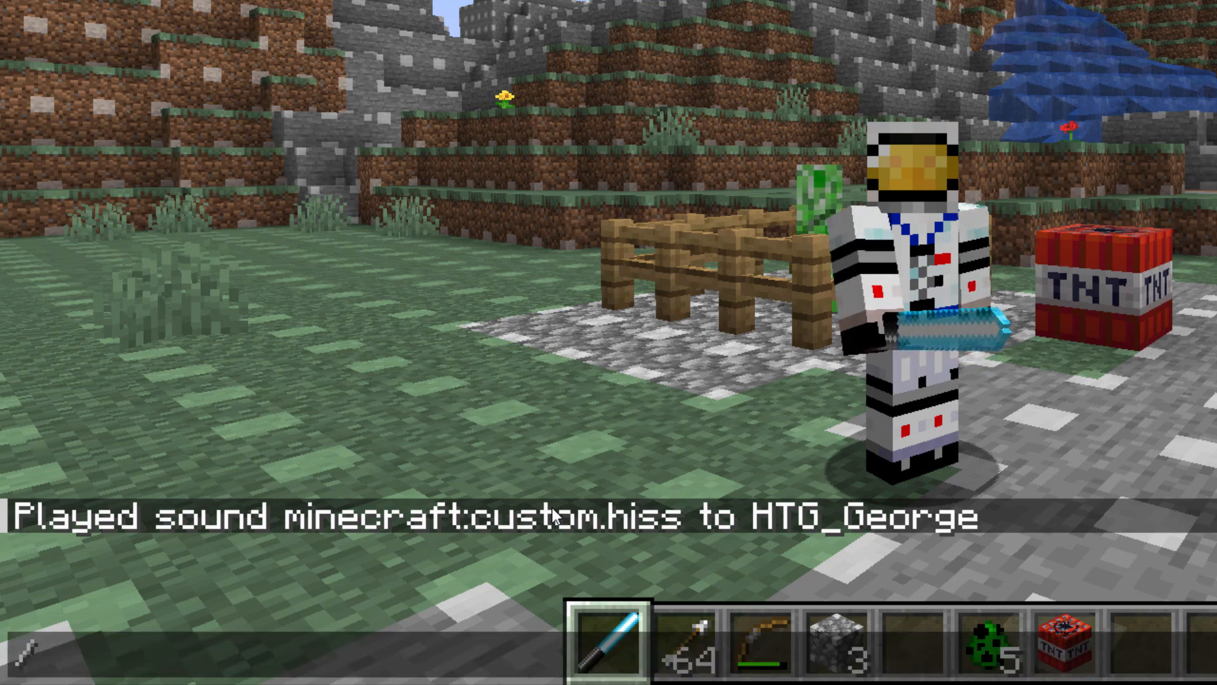
pyautogui.write('playsound ')
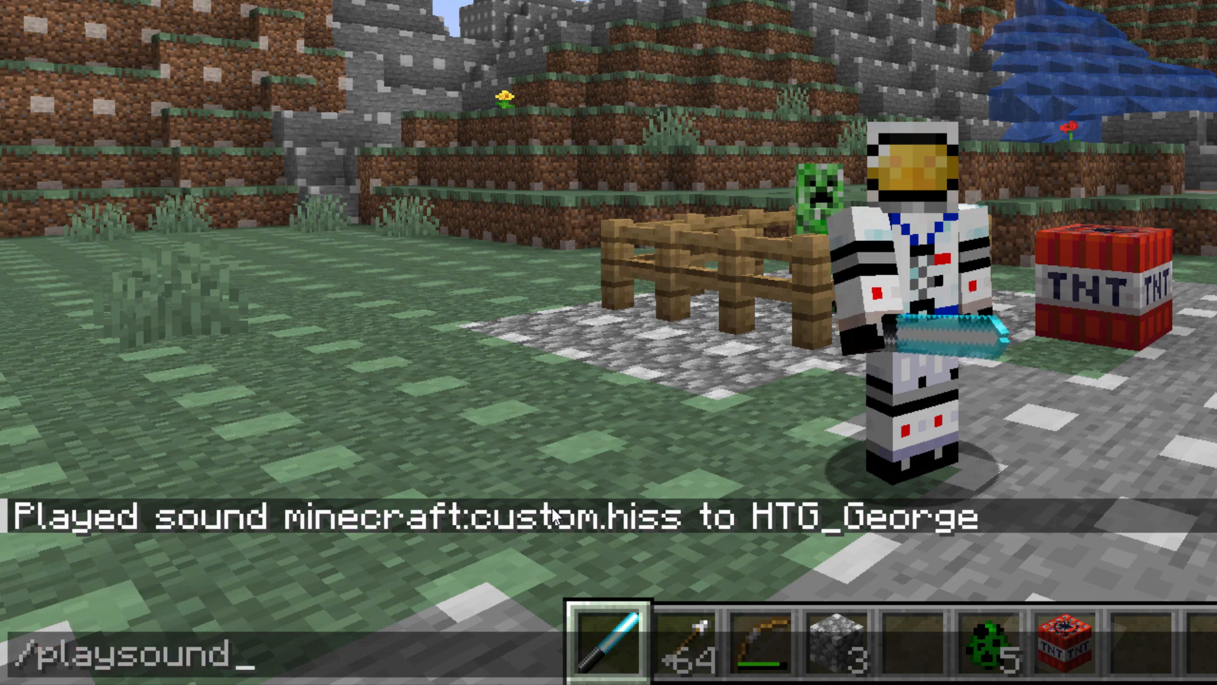
pyautogui.write('c')
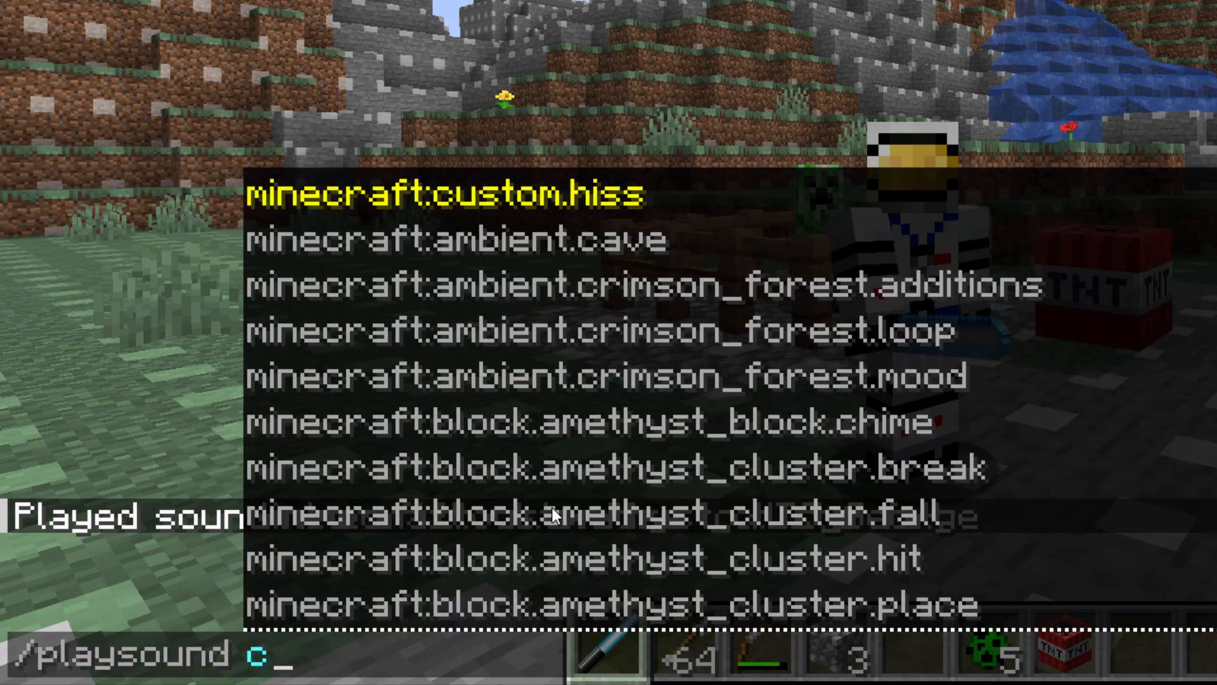
pyautogui.write('u')
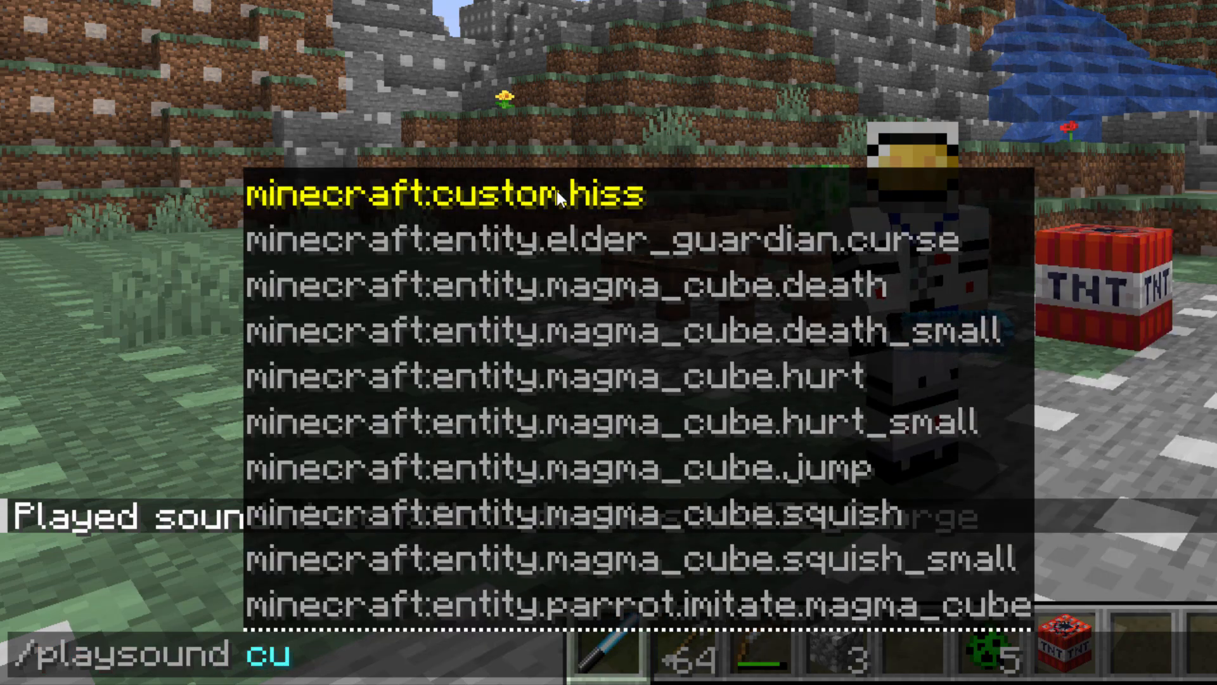
pyautogui.press('Tab')
pyautogui.press('Return')
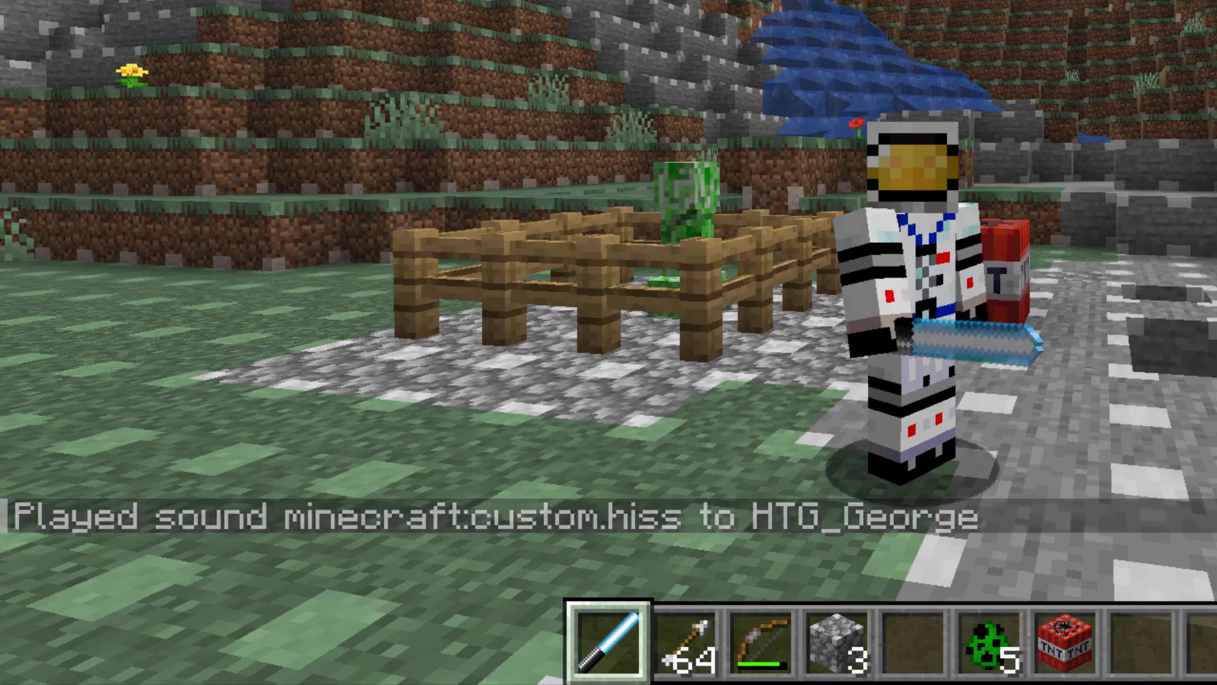
pyautogui.press('Escape')
pyautogui.click(644, 469)
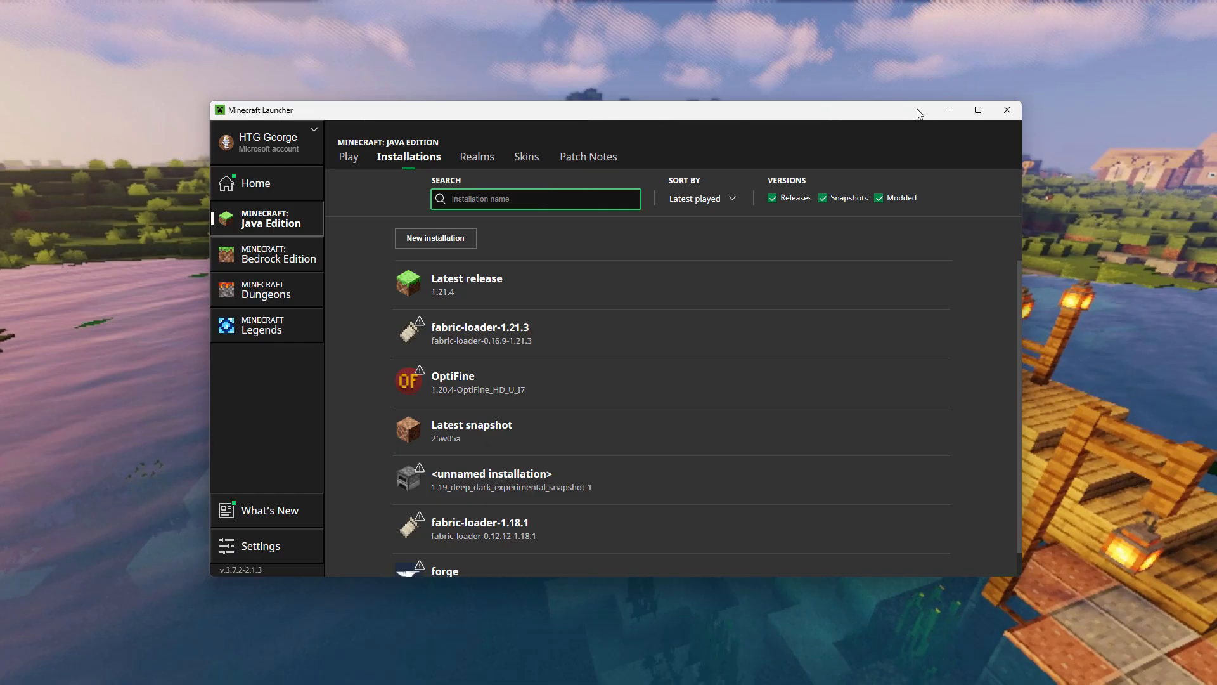
# Delete the old creeper sound.zip from C:\Pack.
pyautogui.click(957, 111)
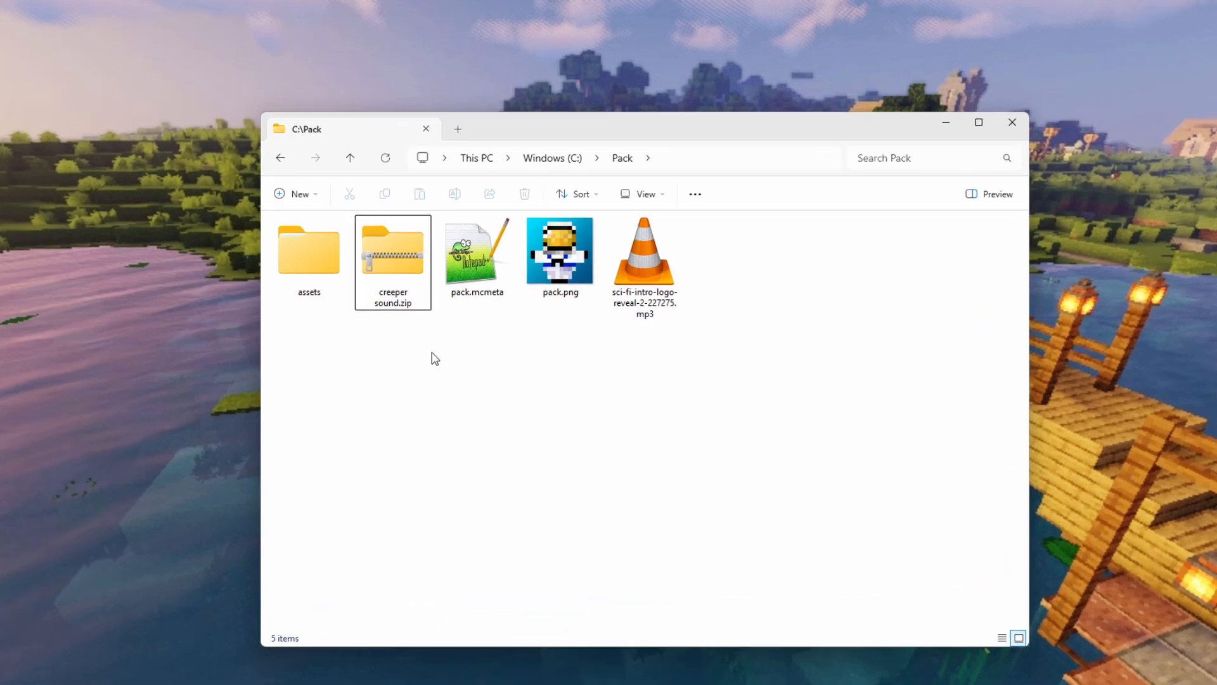
pyautogui.click(431, 273)
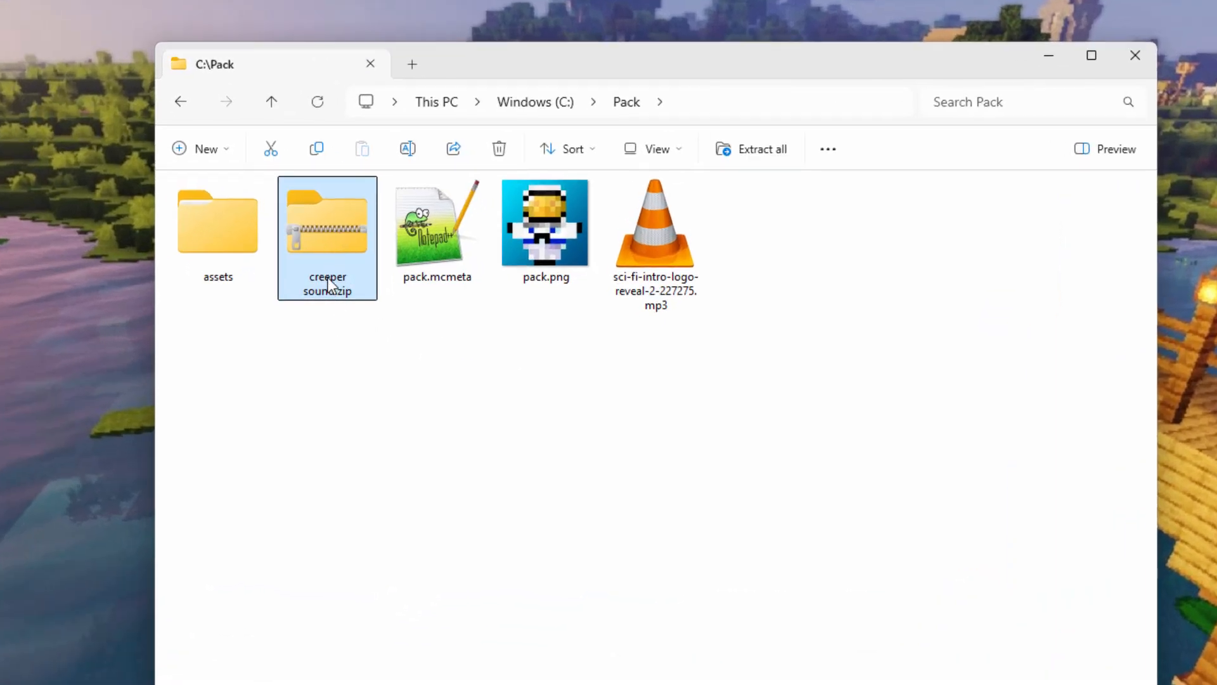
pyautogui.press('Delete')
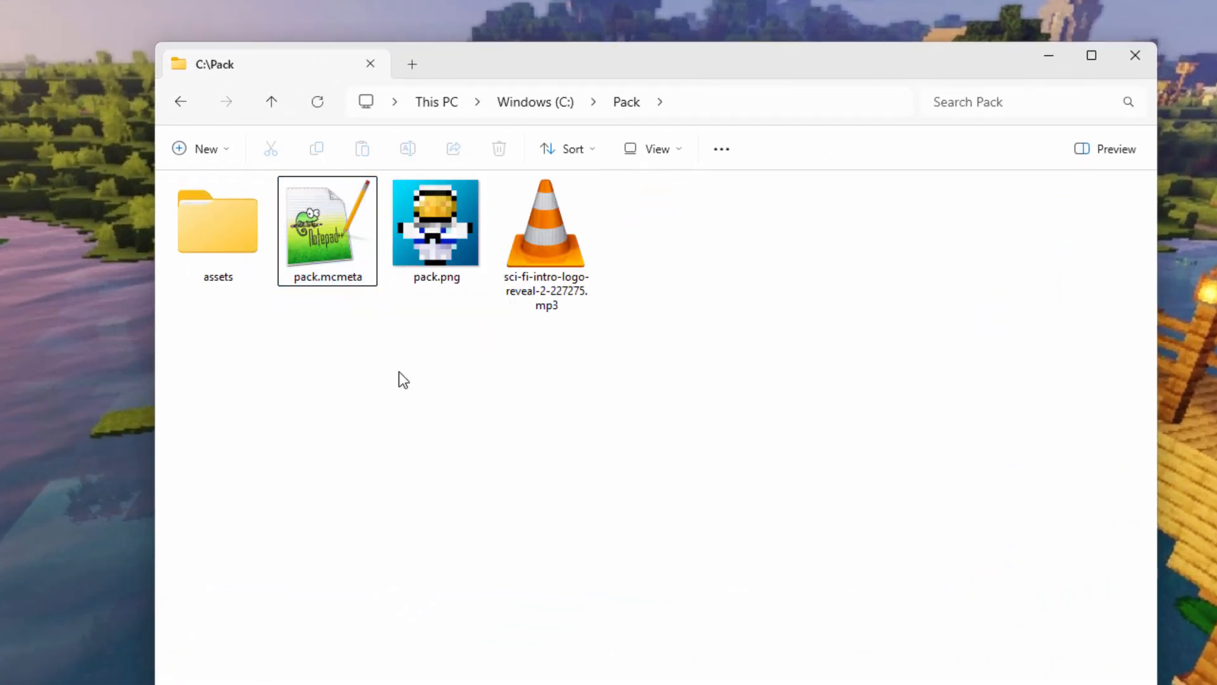
# Open assets\minecraft\sounds.json in Notepad++.
pyautogui.doubleClick(230, 233)
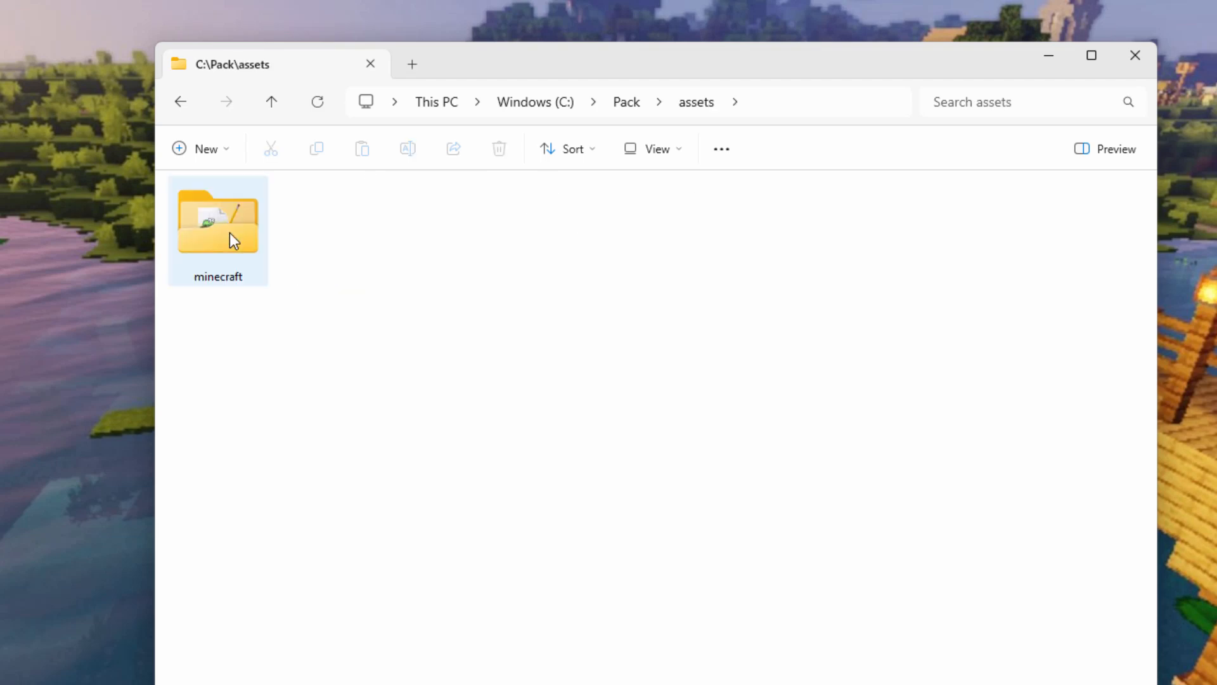
pyautogui.doubleClick(229, 233)
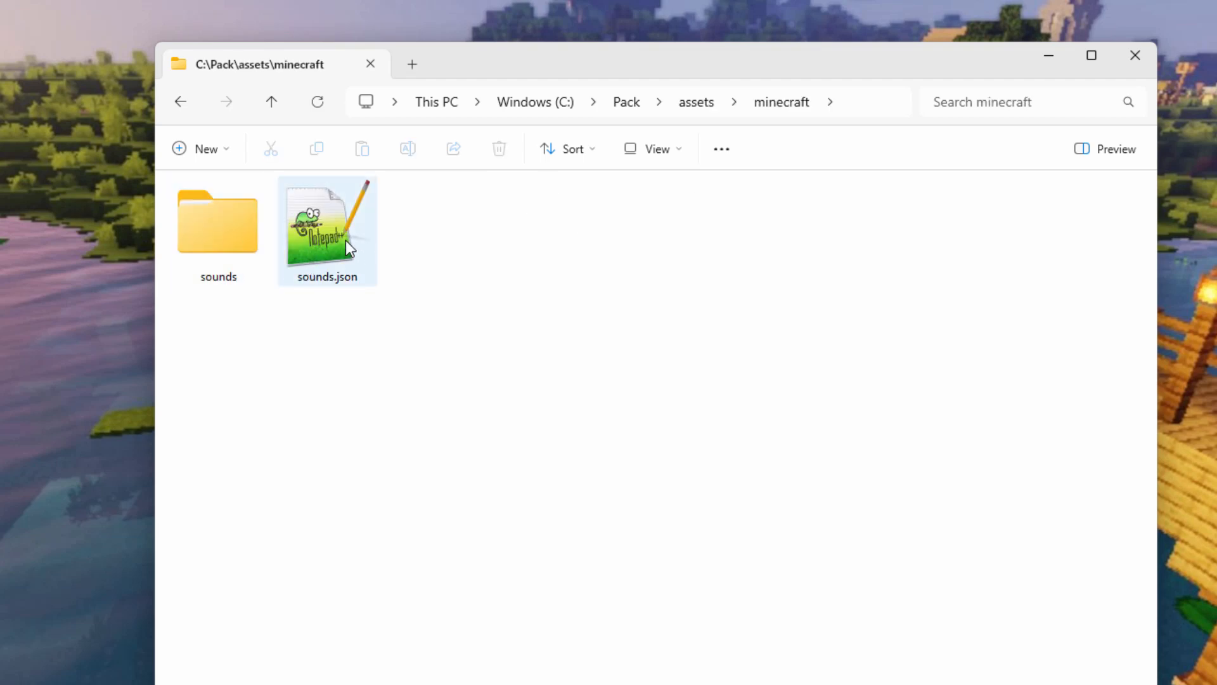
pyautogui.doubleClick(330, 241)
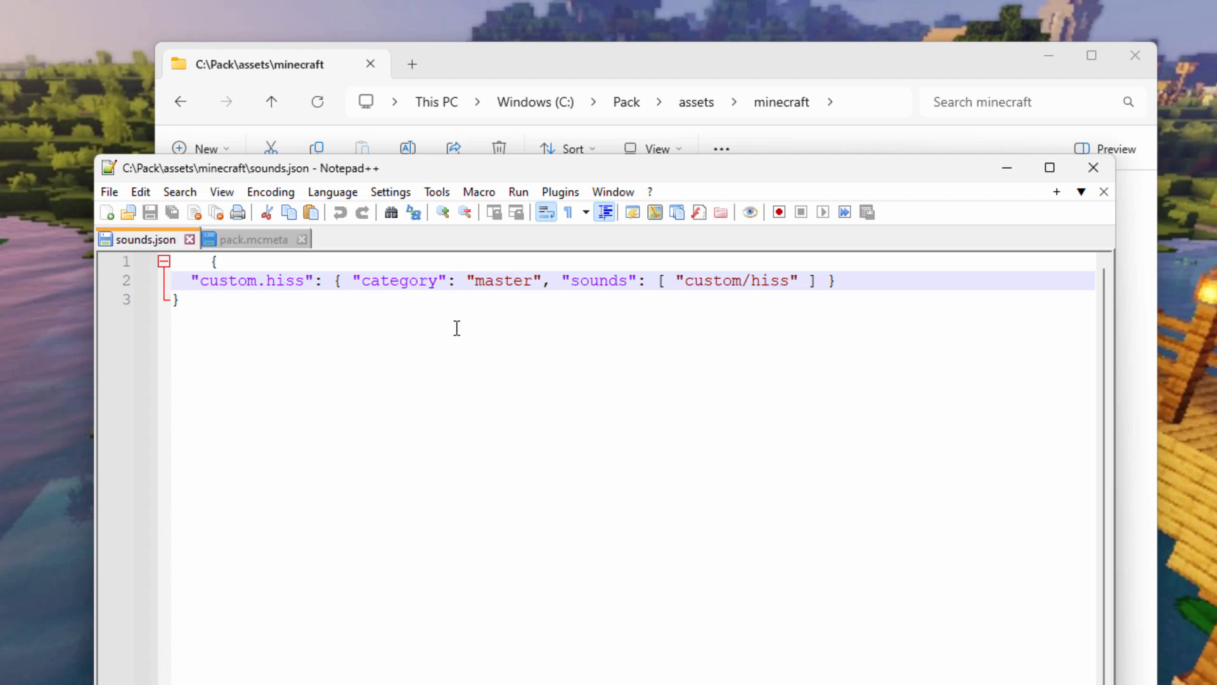
# Add a trailing comma and new line after the custom.hiss entry, then open .minecraft from the launcher.
pyautogui.click(850, 283)
pyautogui.write(',')
pyautogui.press('Return')
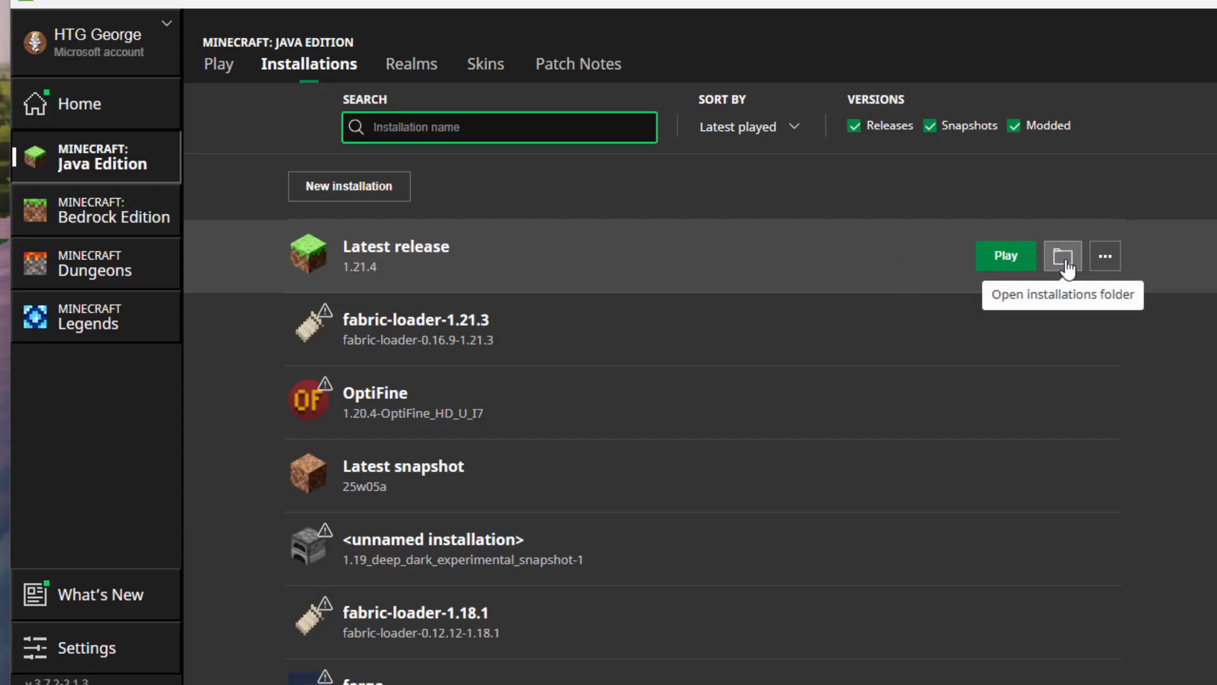
pyautogui.click(1064, 257)
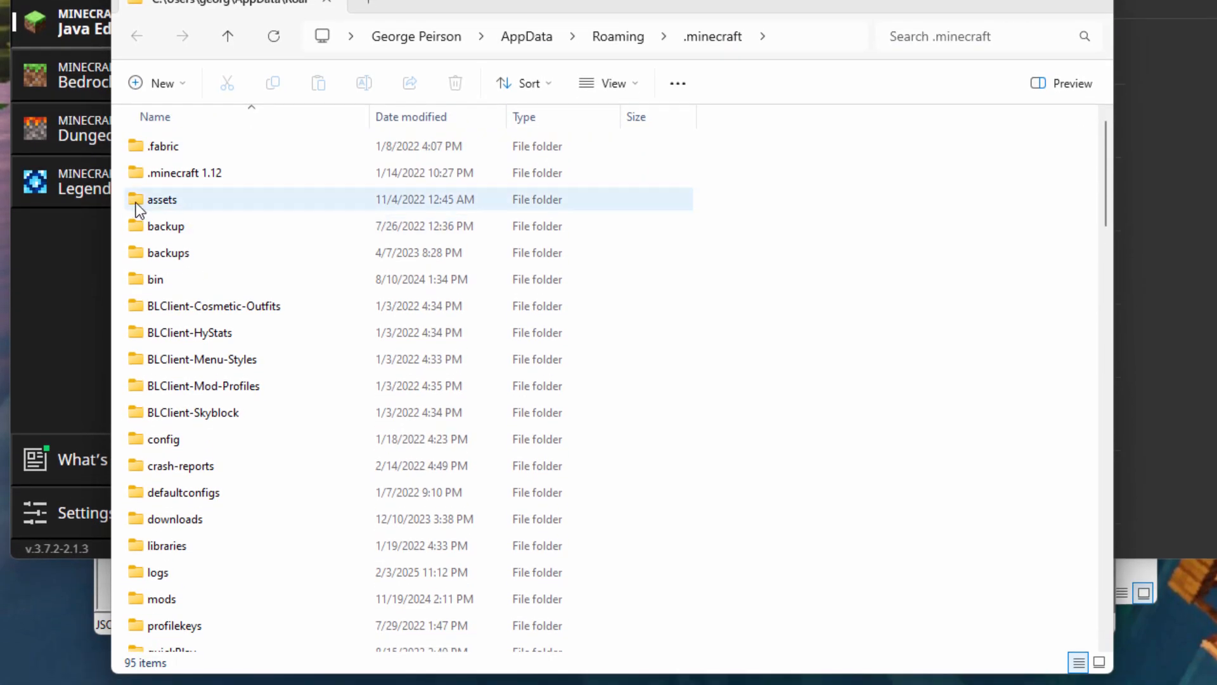
# Browse to .minecraft\assets\indexes and select the newest index file, 19.json.
pyautogui.doubleClick(136, 200)
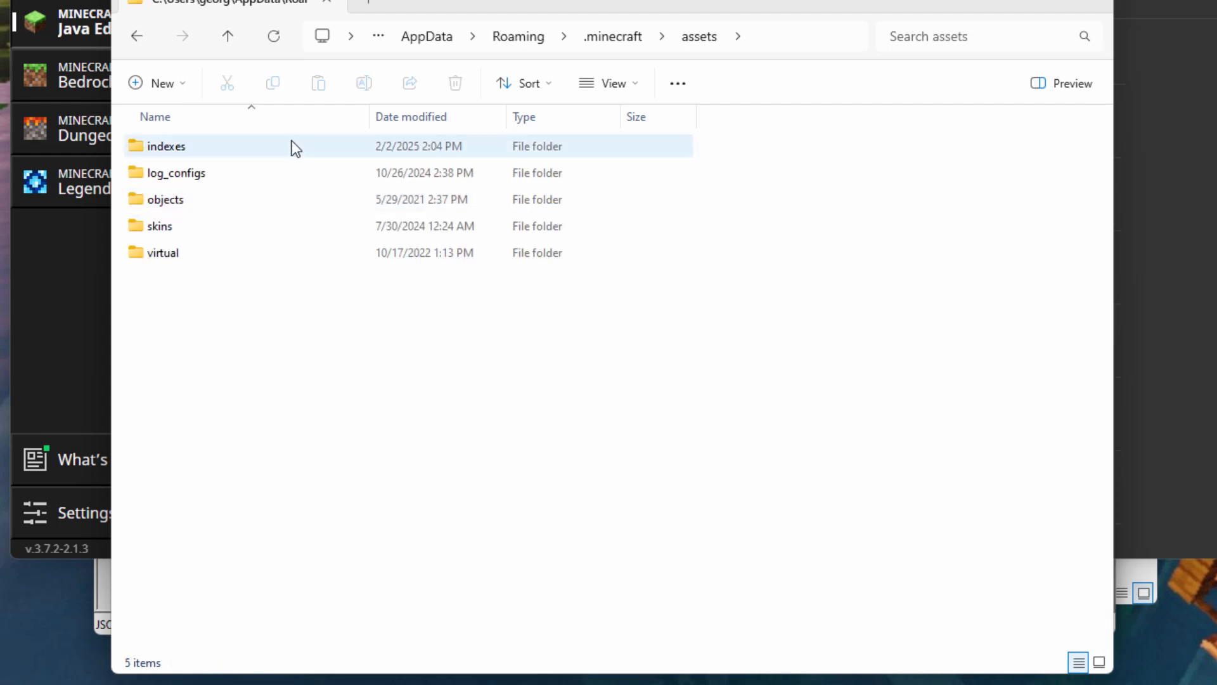
pyautogui.doubleClick(146, 148)
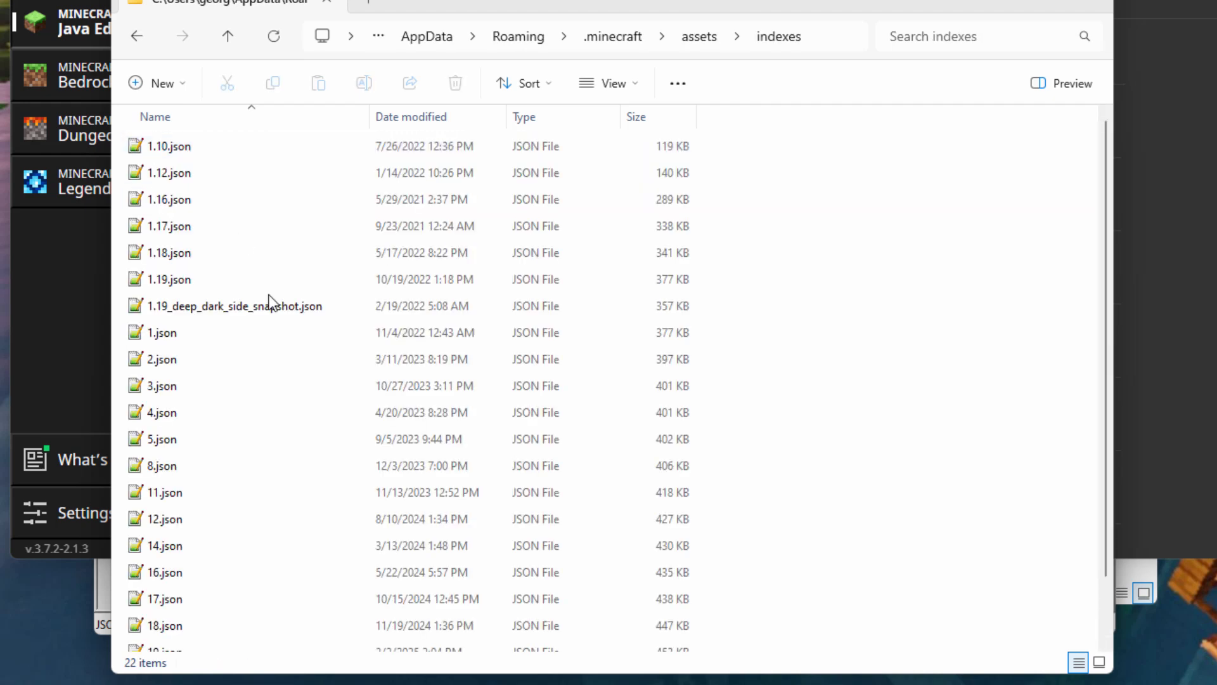
pyautogui.scroll(-1, 227, 330)
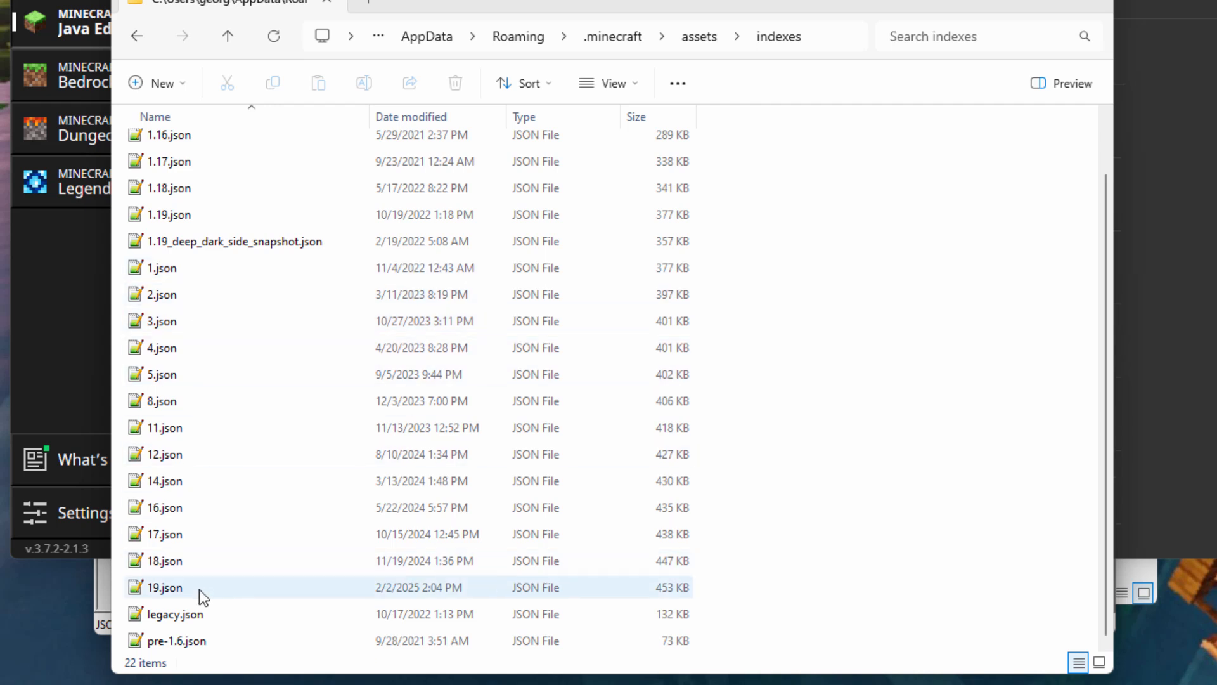
pyautogui.scroll(1, 190, 246)
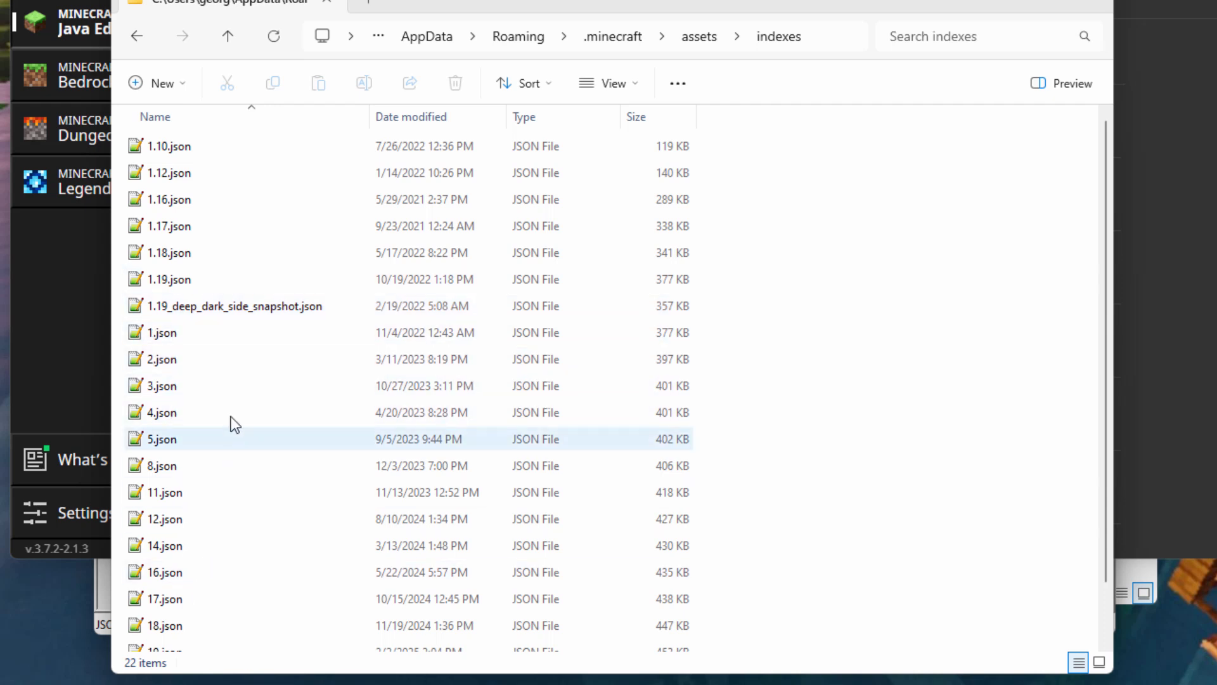
pyautogui.scroll(-1, 238, 381)
pyautogui.click(199, 584)
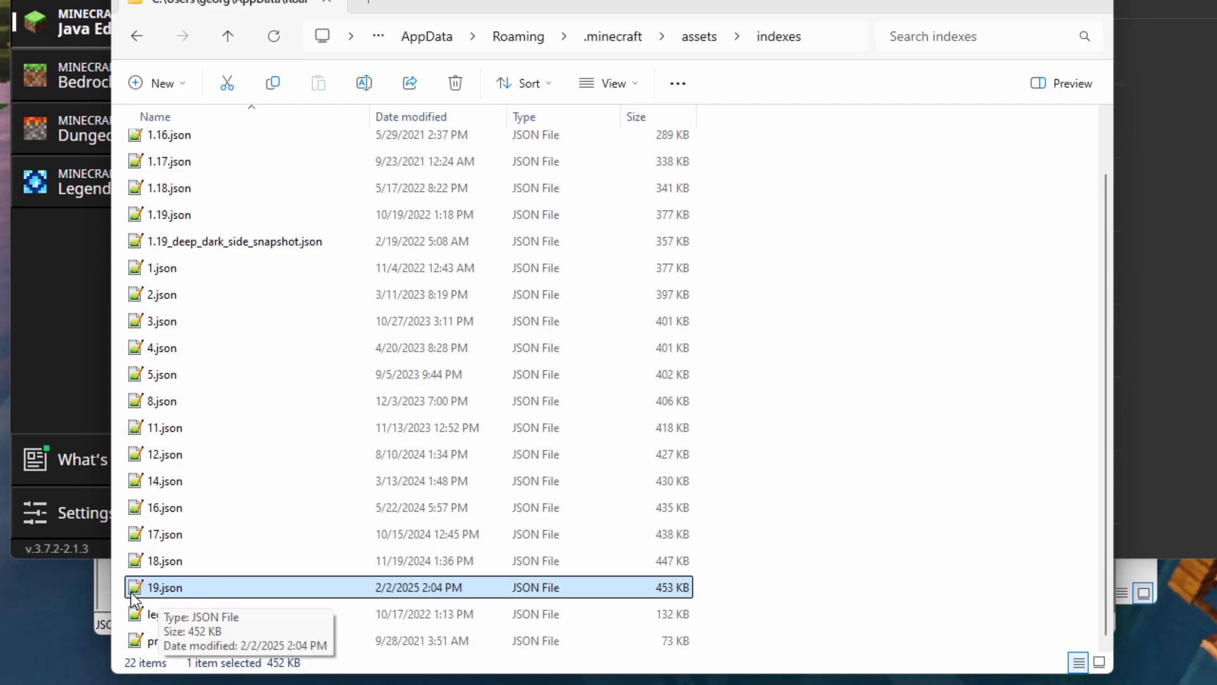
# Open the 19.json index in Notepad++ and widen the window to fit its long lines.
pyautogui.doubleClick(136, 590)
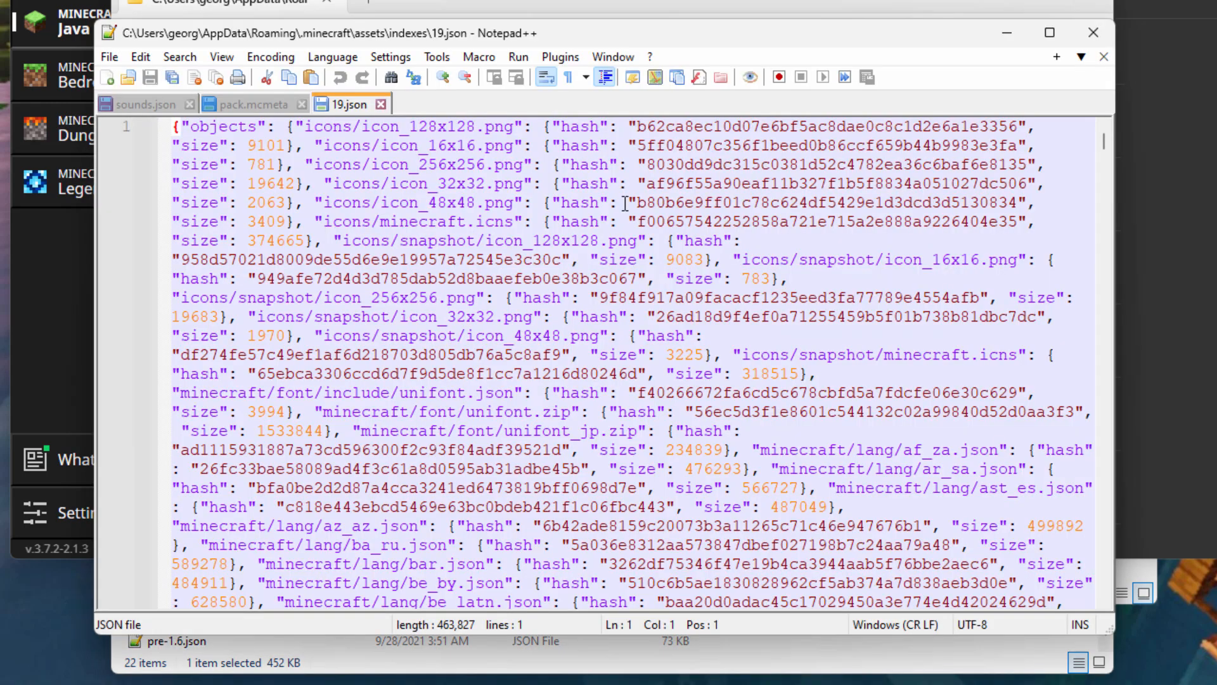
pyautogui.scroll(-5, 624, 203)
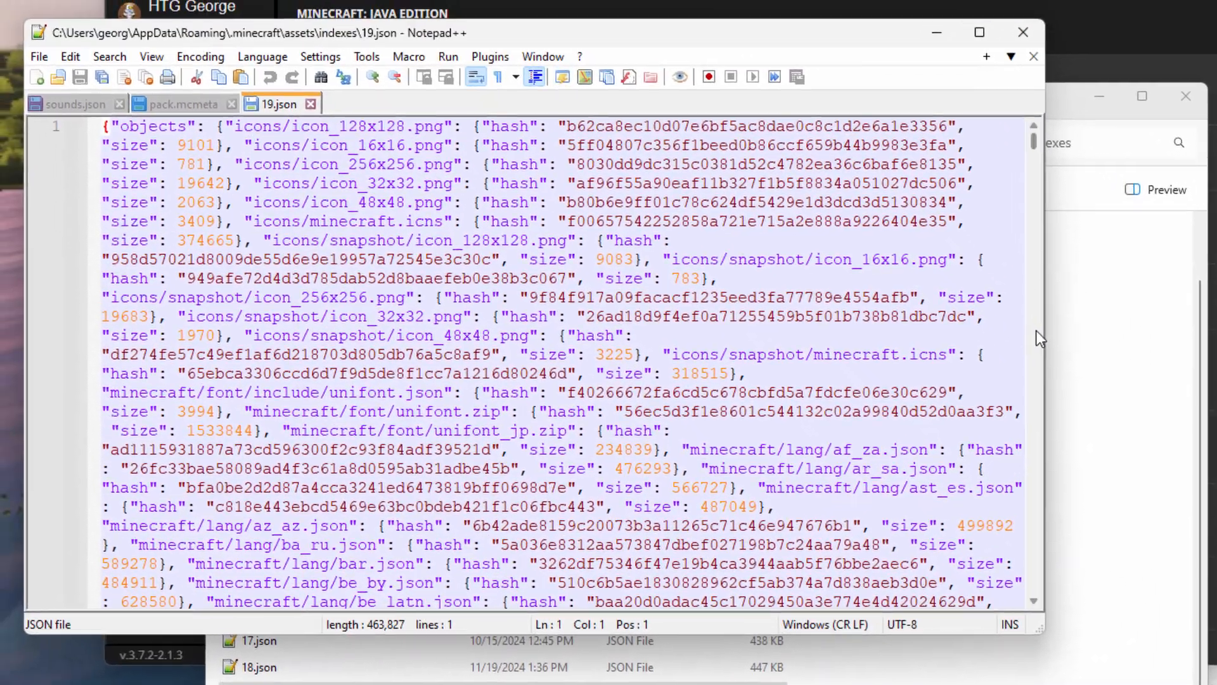
pyautogui.moveTo(989, 266); pyautogui.dragTo(1028, 269)
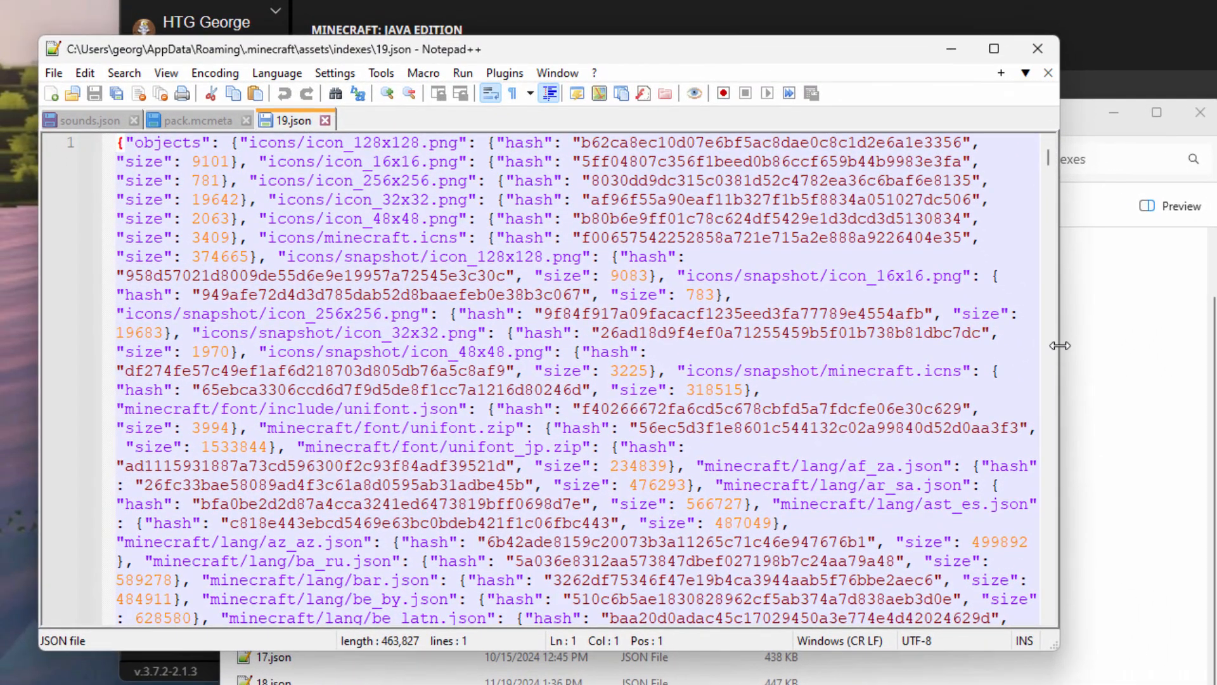
pyautogui.moveTo(1118, 347); pyautogui.dragTo(1207, 348)
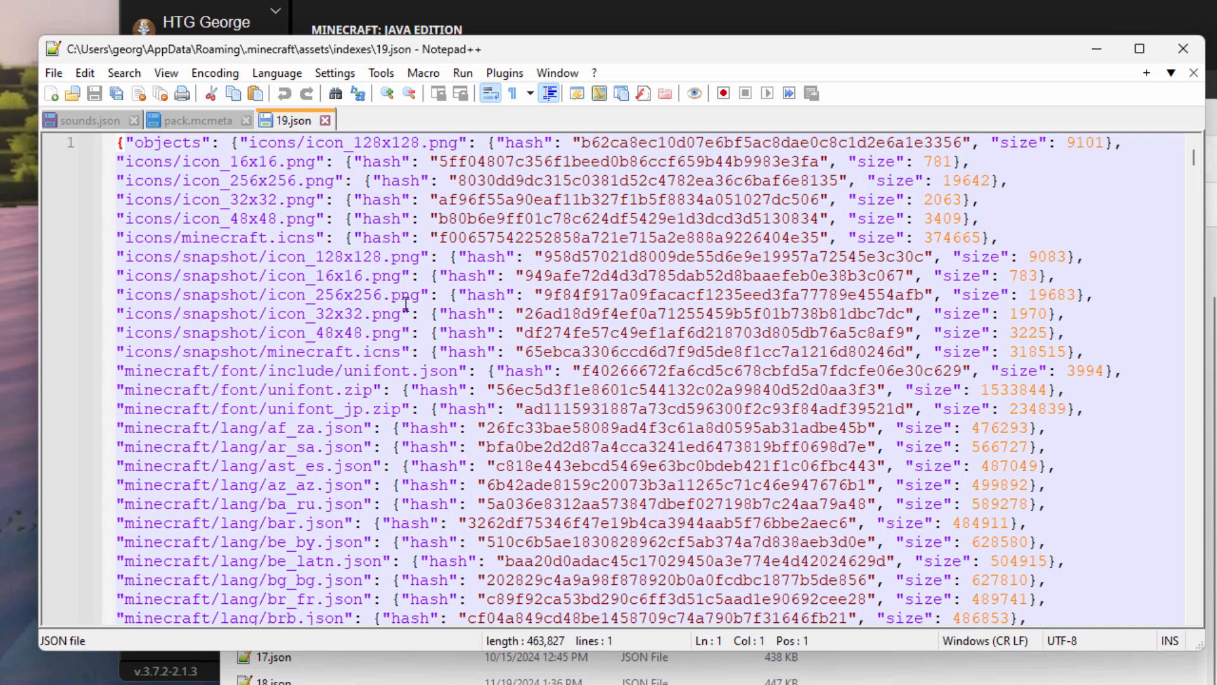
# Find the minecraft/sounds.json entry and copy its hash, noting that it starts with 04.
pyautogui.scroll(-2, 424, 439)
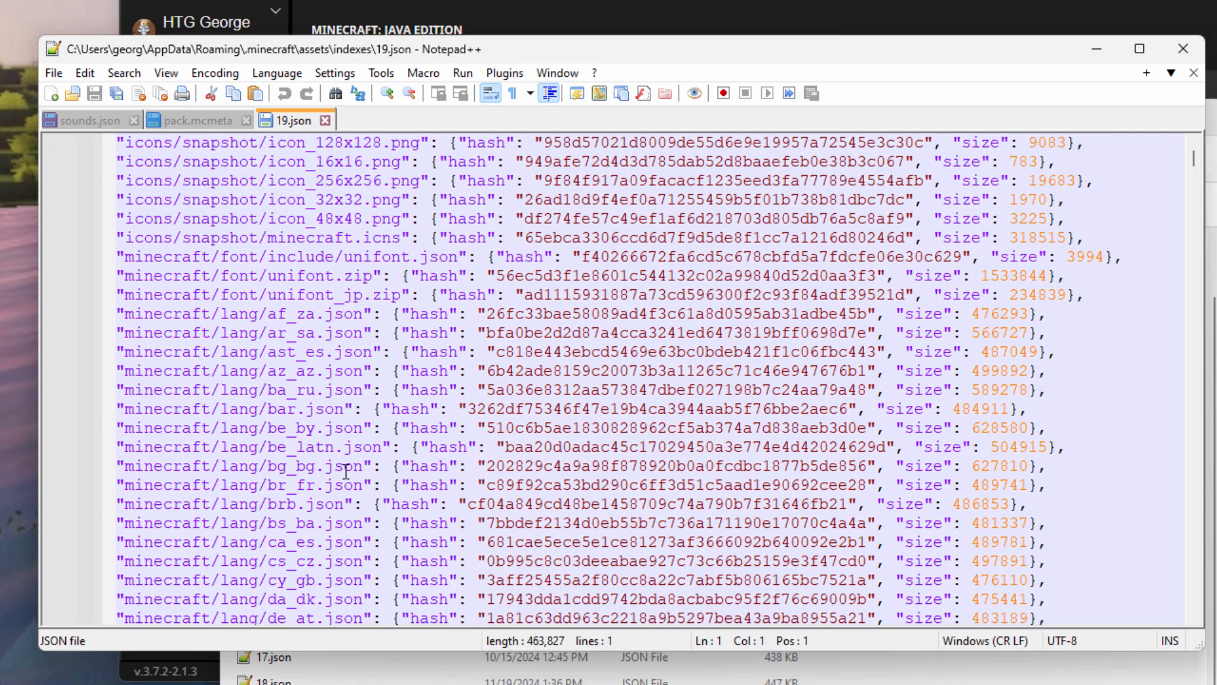
pyautogui.scroll(-6, 380, 434)
pyautogui.scroll(-14, 365, 431)
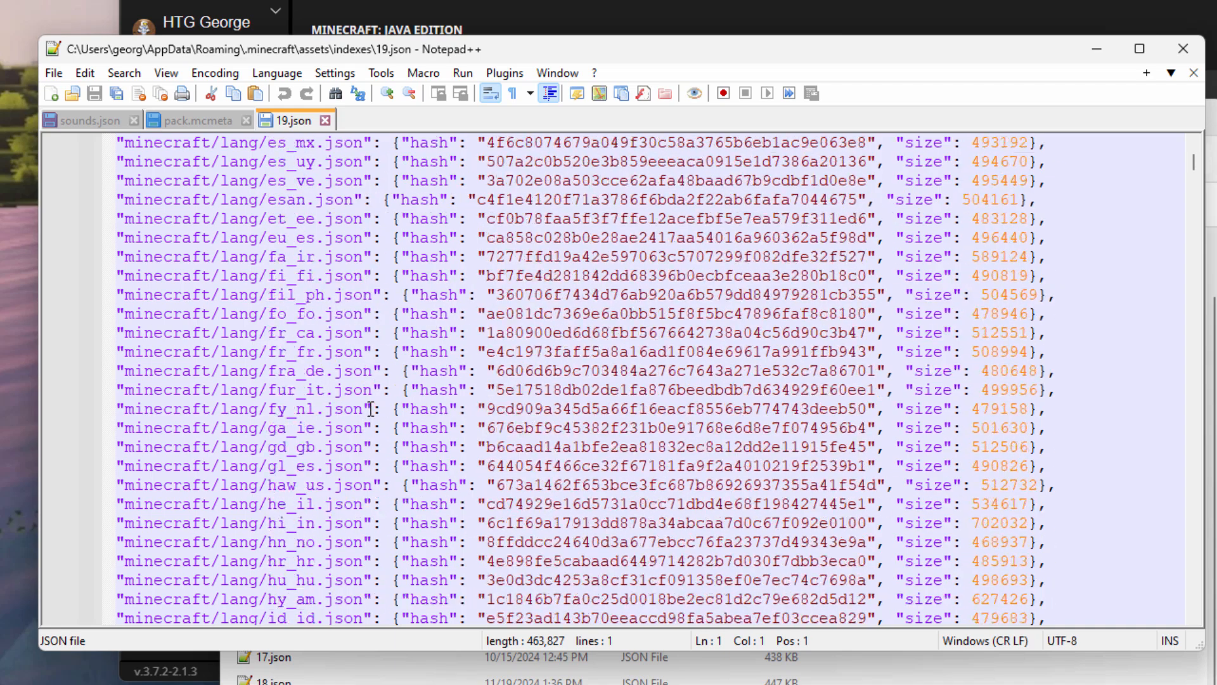
pyautogui.scroll(-20, 371, 409)
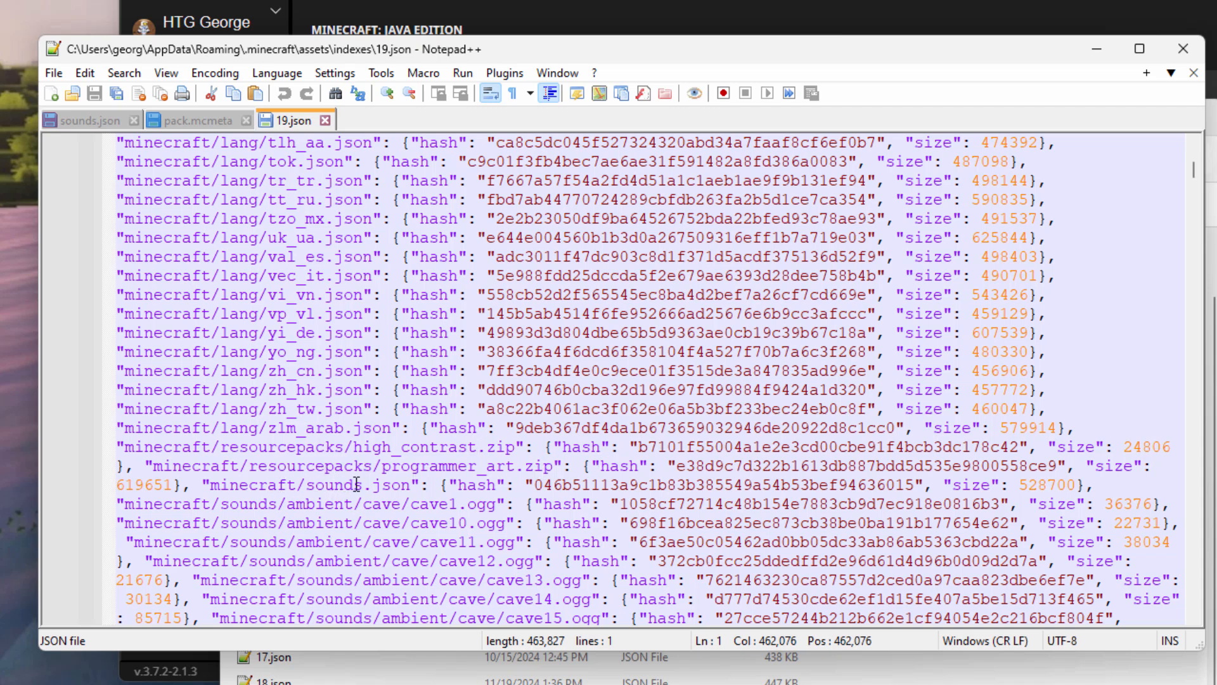
pyautogui.moveTo(414, 487); pyautogui.dragTo(210, 487)
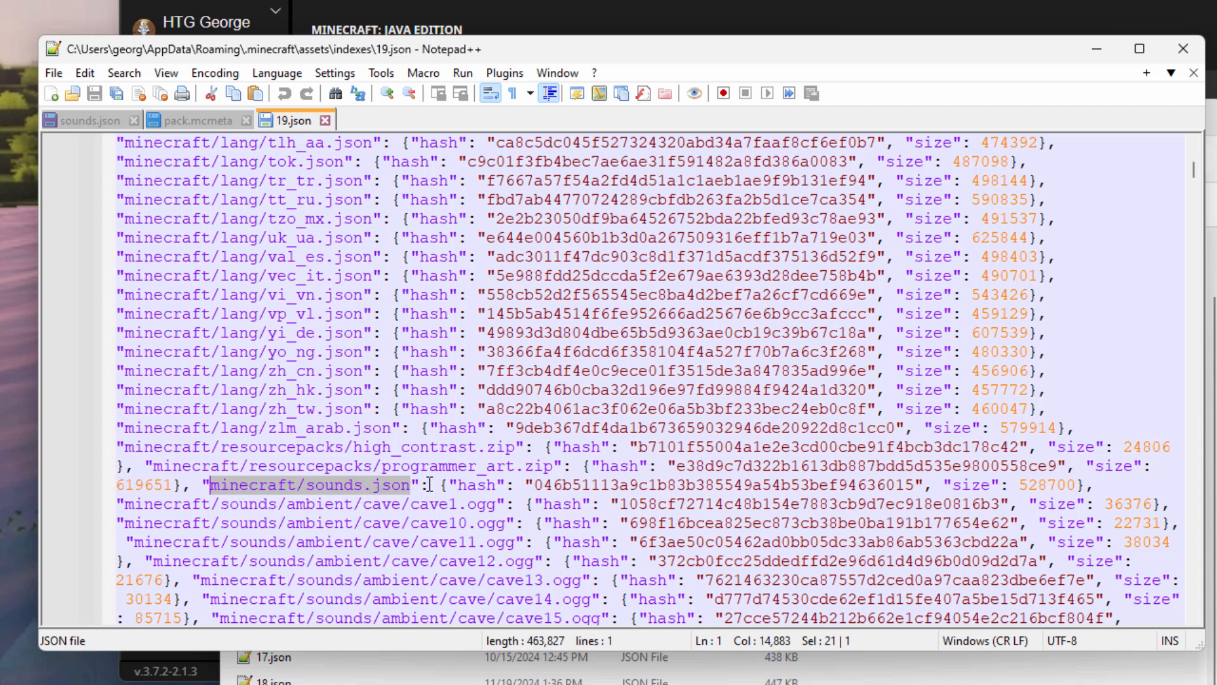
pyautogui.click(539, 484)
pyautogui.hotkey('shift', 'Right')
pyautogui.hotkey('shift', 'Right')
pyautogui.hotkey('shift', 'Right')
pyautogui.hotkey('shift', 'Right')
pyautogui.hotkey('shift', 'Right')
pyautogui.hotkey('shift', 'Right')
pyautogui.hotkey('shift', 'Right')
pyautogui.hotkey('shift', 'Right')
pyautogui.hotkey('shift', 'Right')
pyautogui.hotkey('shift', 'Right')
pyautogui.hotkey('shift', 'Right')
pyautogui.hotkey('shift', 'Right')
pyautogui.hotkey('shift', 'Right')
pyautogui.hotkey('shift', 'Right')
pyautogui.hotkey('shift', 'Right')
pyautogui.hotkey('shift', 'Right')
pyautogui.hotkey('shift', 'Right')
pyautogui.hotkey('shift', 'Right')
pyautogui.hotkey('shift', 'Right')
pyautogui.hotkey('shift', 'Right')
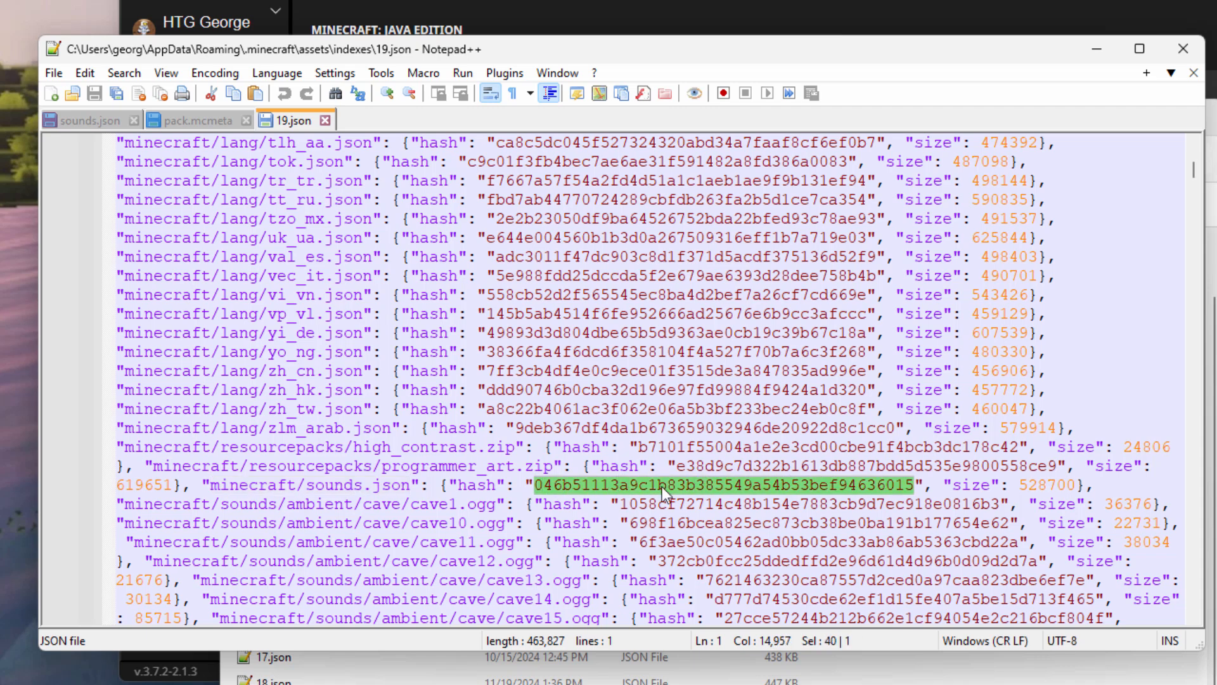
pyautogui.rightClick(662, 485)
pyautogui.click(723, 114)
pyautogui.click(553, 487)
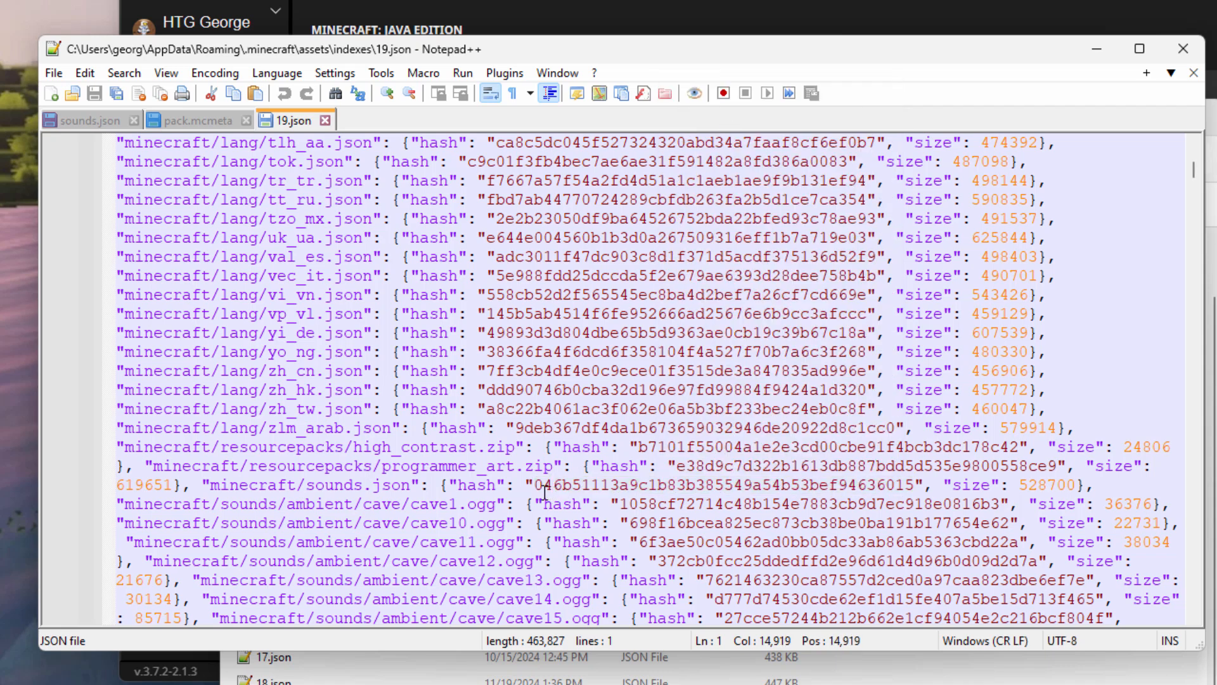
pyautogui.moveTo(536, 487); pyautogui.dragTo(553, 488)
# Back in File Explorer, open the assets\objects\04 folder.
pyautogui.hotkey('alt', 'Tab')
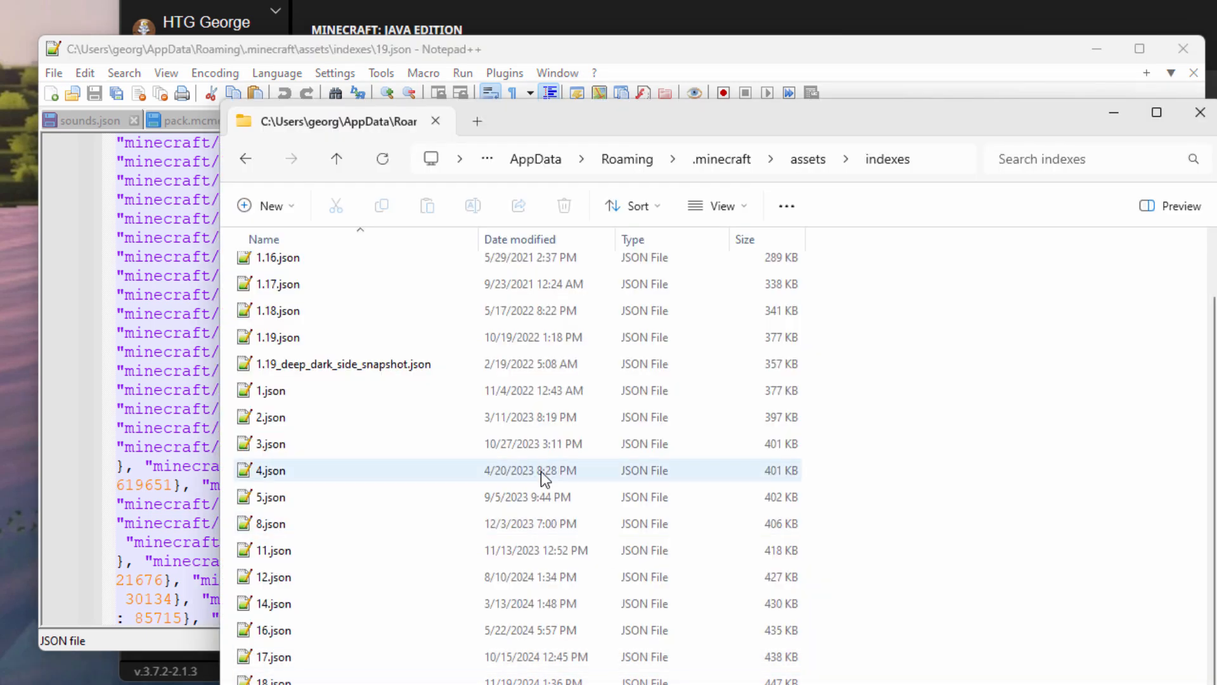
pyautogui.click(808, 162)
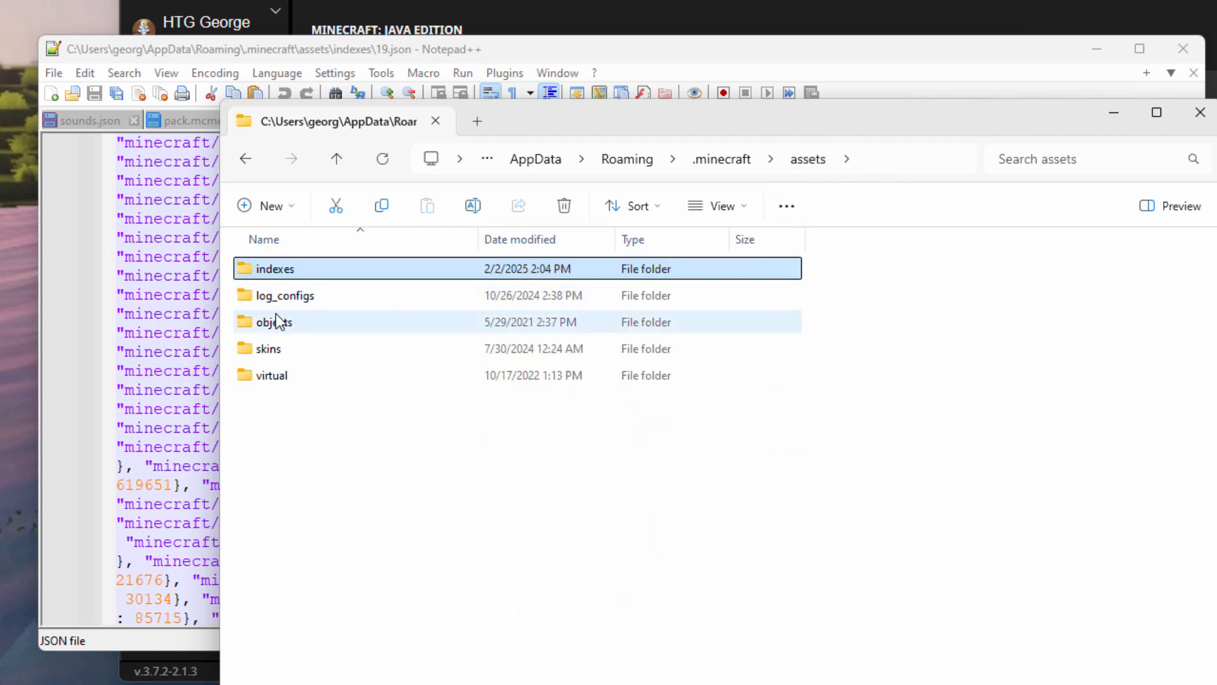
pyautogui.doubleClick(252, 325)
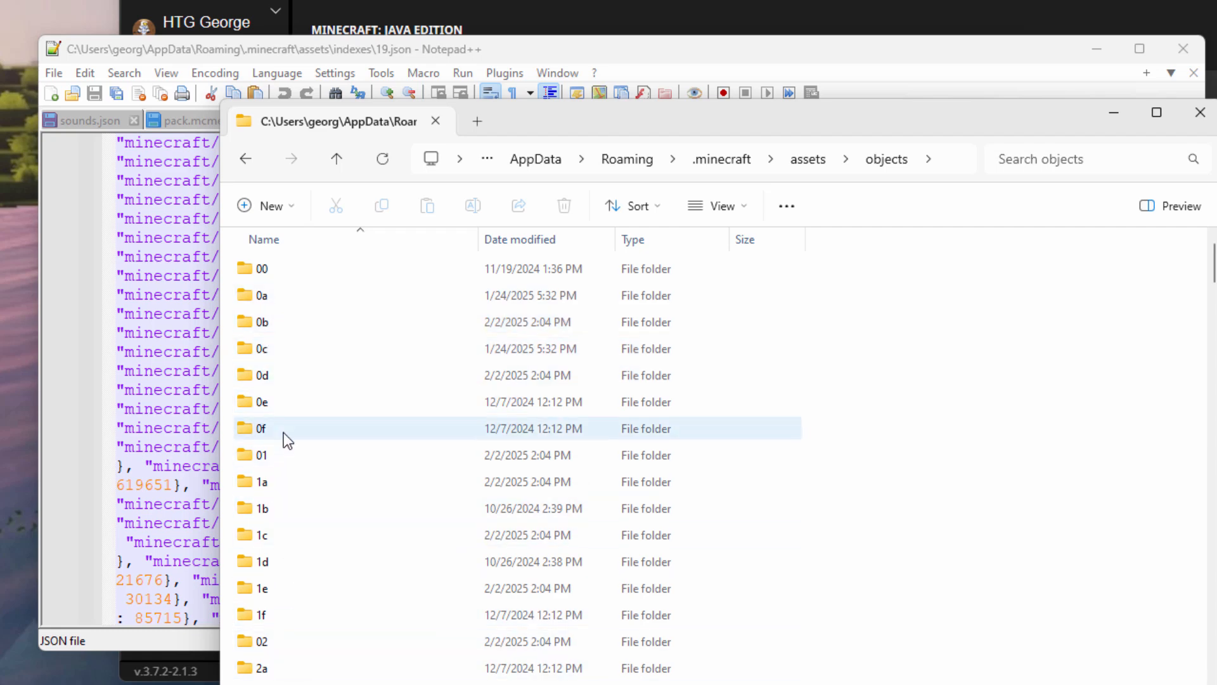
pyautogui.scroll(-4, 284, 433)
pyautogui.scroll(-4, 284, 432)
pyautogui.click(247, 389)
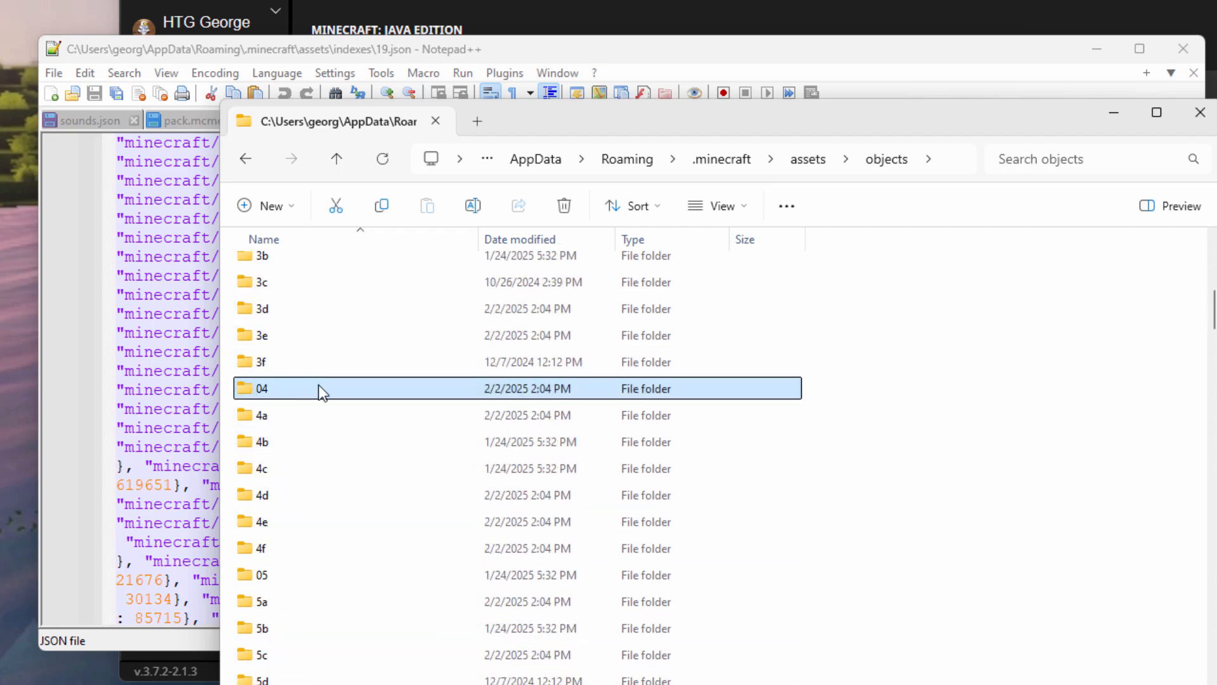
pyautogui.doubleClick(251, 389)
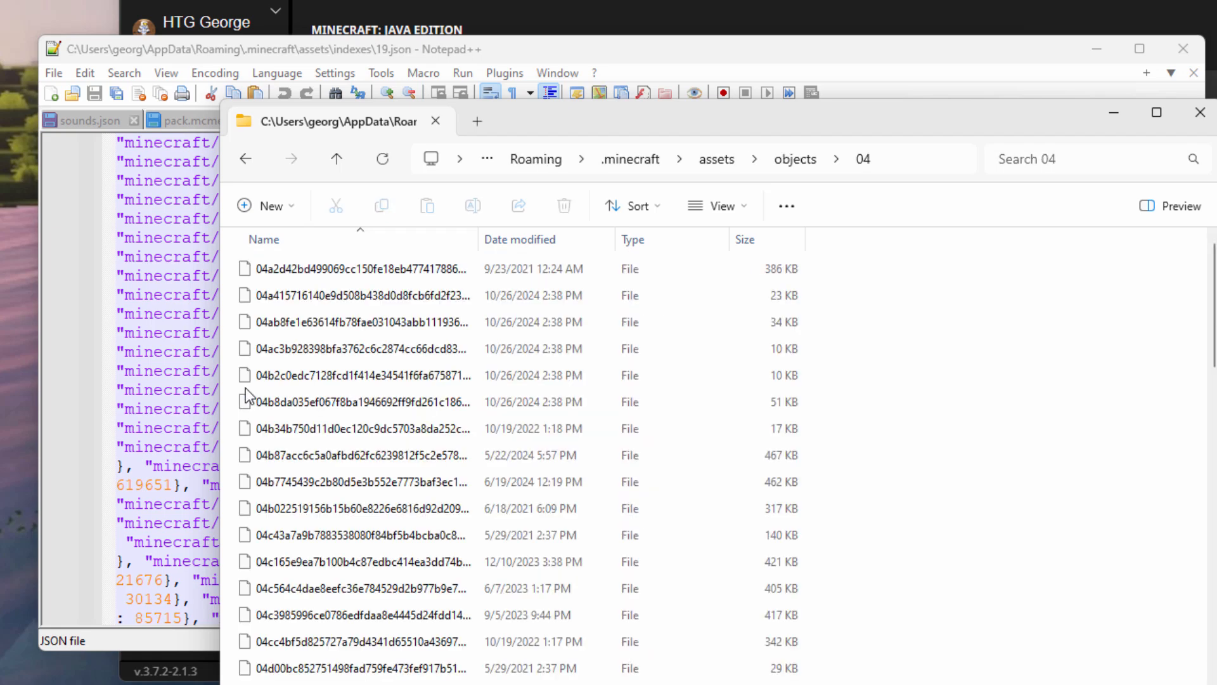
# Paste the hash into the folder search to find file 046b51113a9c1b83b385549a54b53bef94636015.
pyautogui.click(1037, 159)
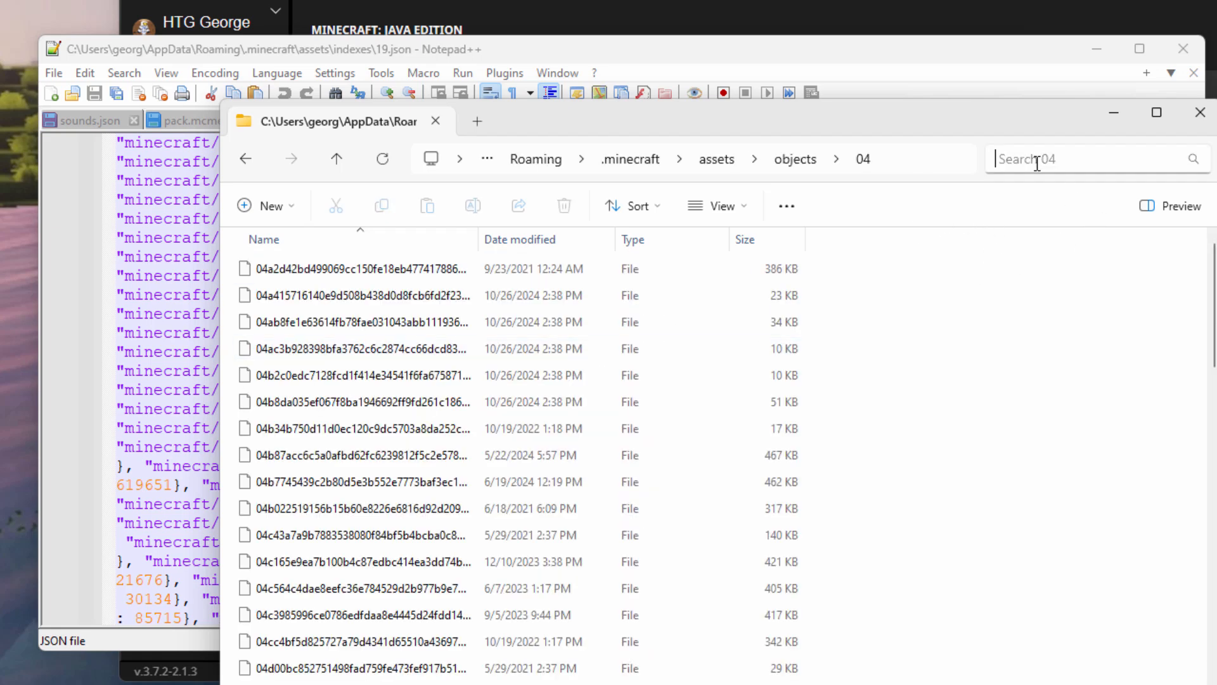
pyautogui.rightClick(1036, 160)
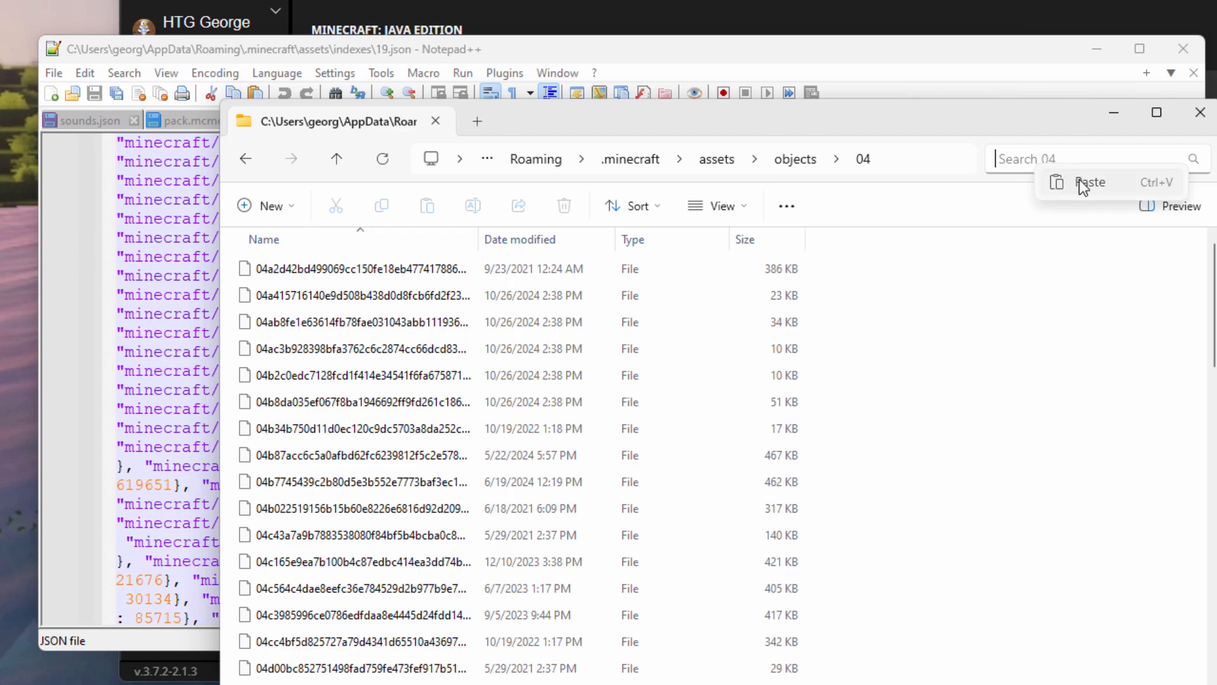
pyautogui.click(1013, 182)
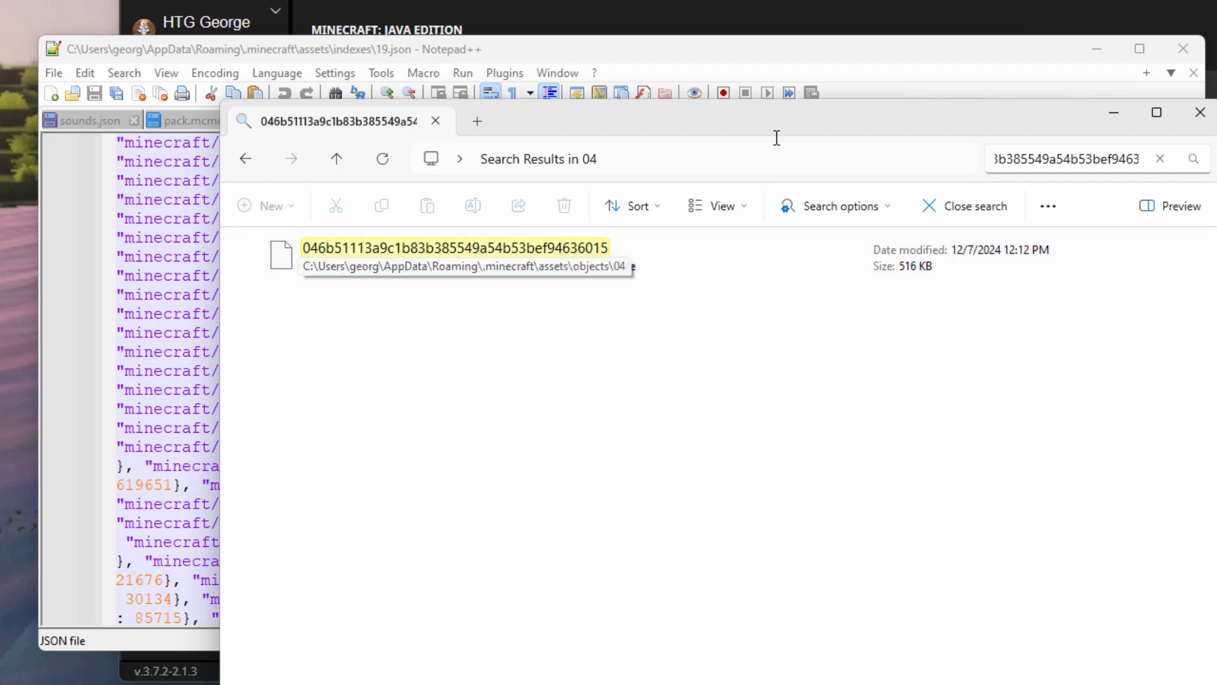
pyautogui.moveTo(772, 130); pyautogui.dragTo(593, 143)
# Show C:\Pack in large icons beside the search results window.
pyautogui.click(1141, 684)
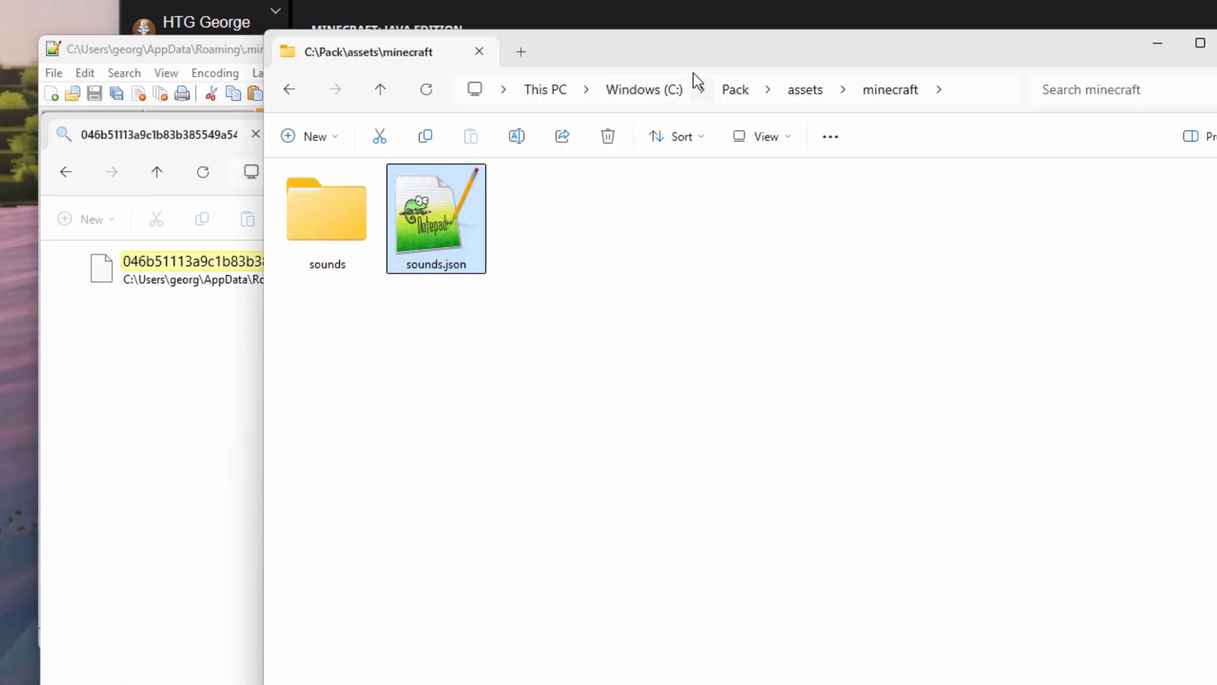
pyautogui.moveTo(686, 61); pyautogui.dragTo(931, 102)
pyautogui.click(978, 131)
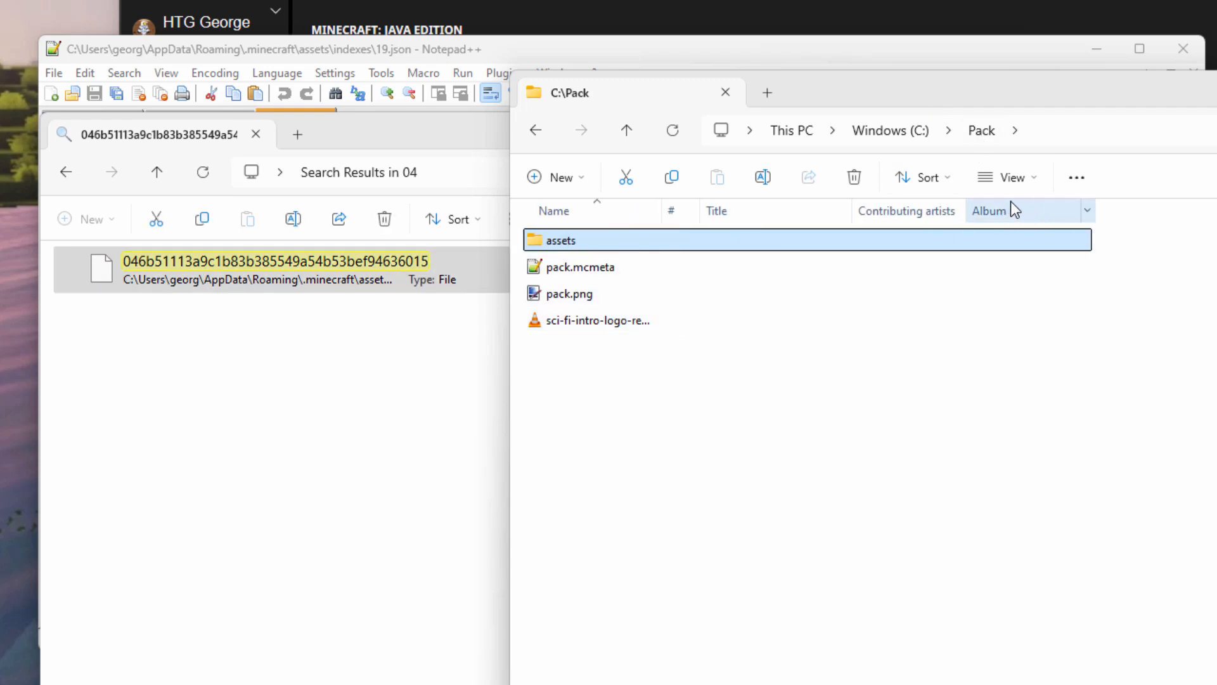
pyautogui.click(1038, 177)
pyautogui.click(1040, 252)
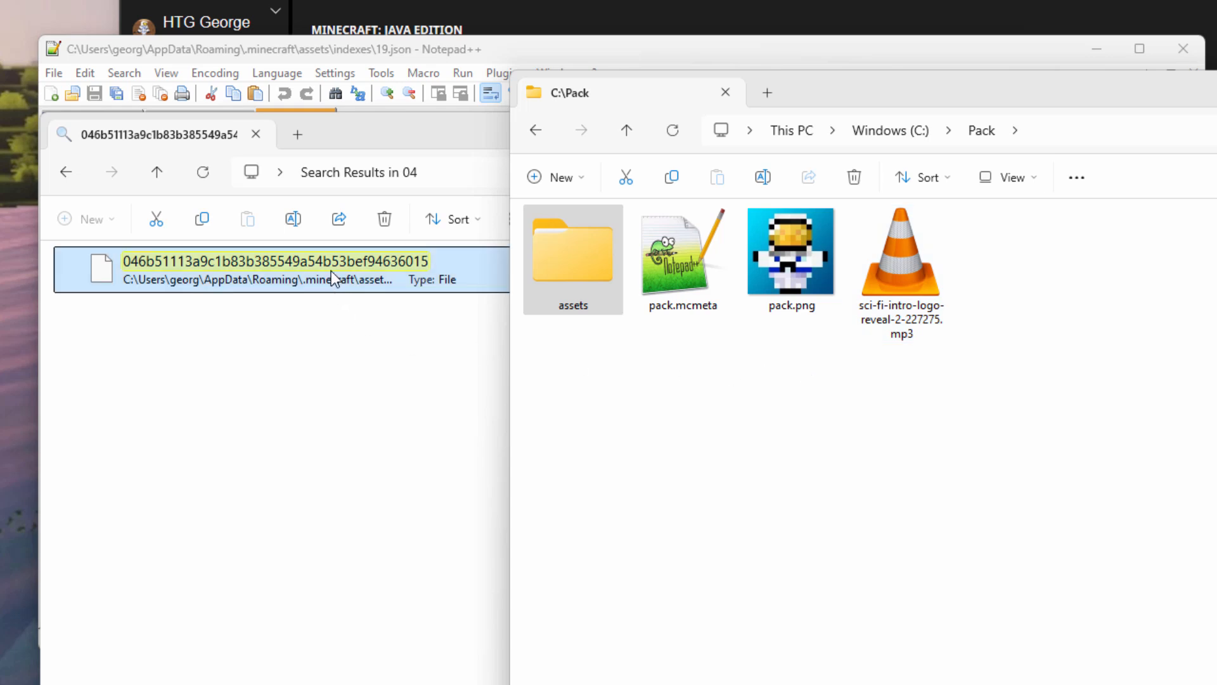
# Copy the found hashed file into C:\Pack, then close Notepad++ and the search window.
pyautogui.moveTo(327, 261); pyautogui.dragTo(822, 451)
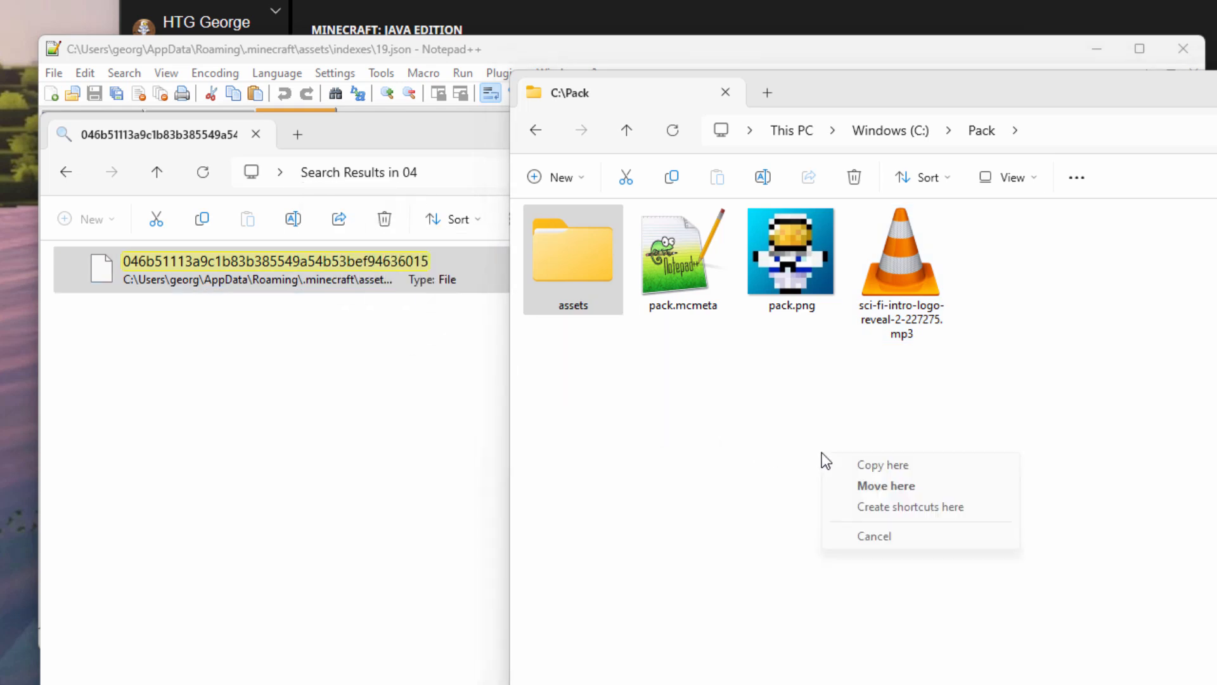
pyautogui.click(878, 467)
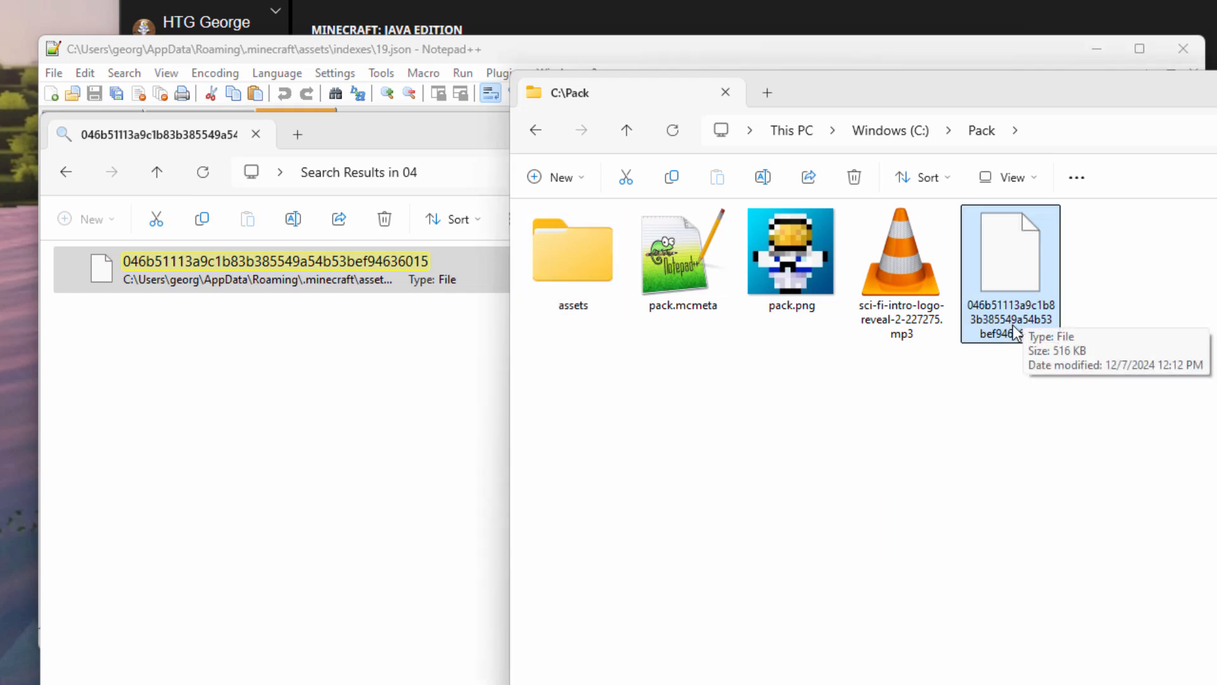
pyautogui.click(1071, 55)
pyautogui.click(1187, 48)
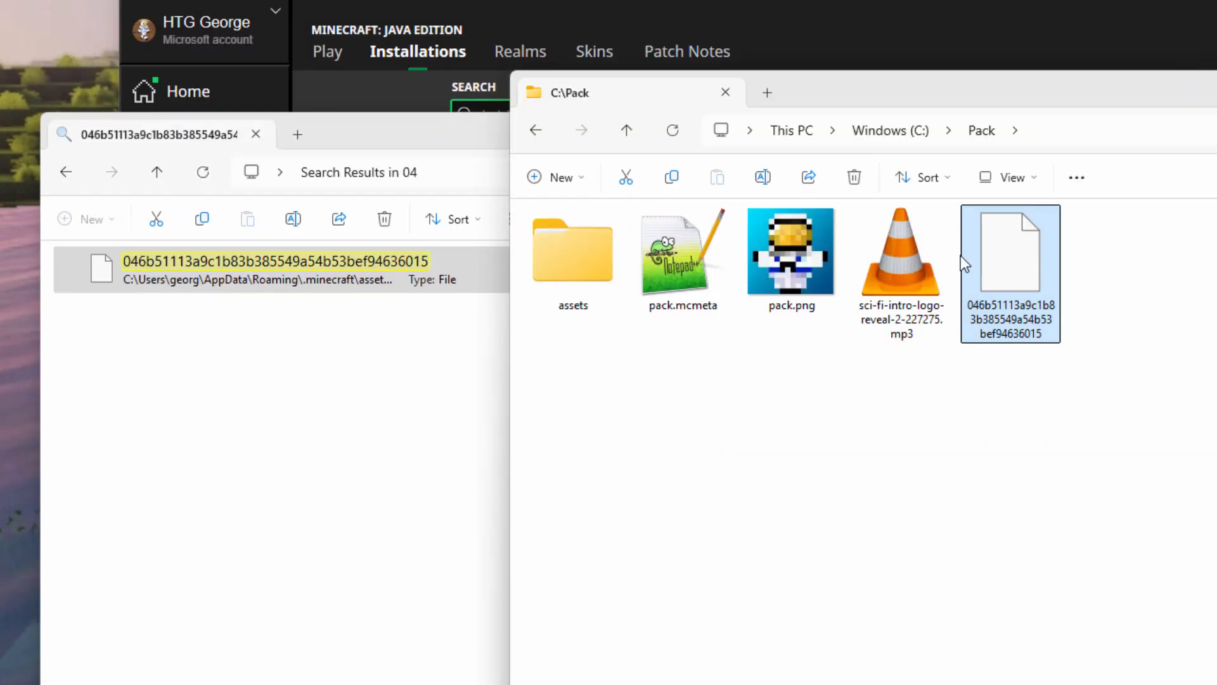
pyautogui.click(446, 145)
pyautogui.click(1020, 126)
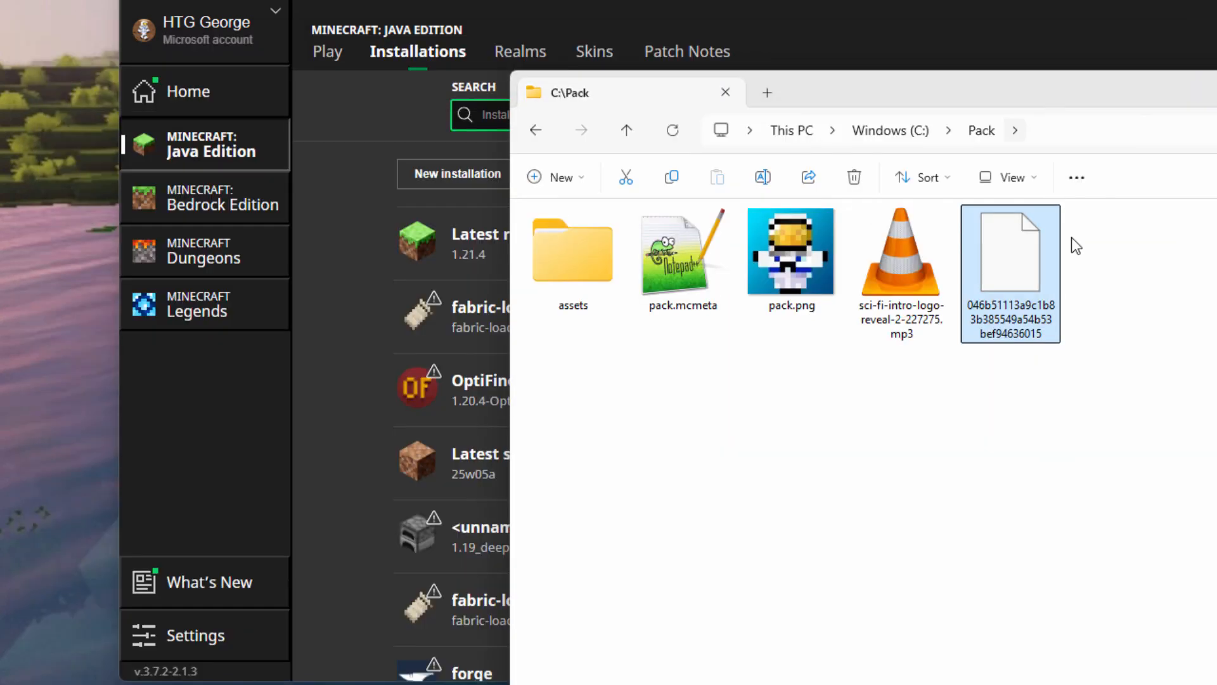
# Rename the copied file to sounds.json.
pyautogui.click(1010, 336)
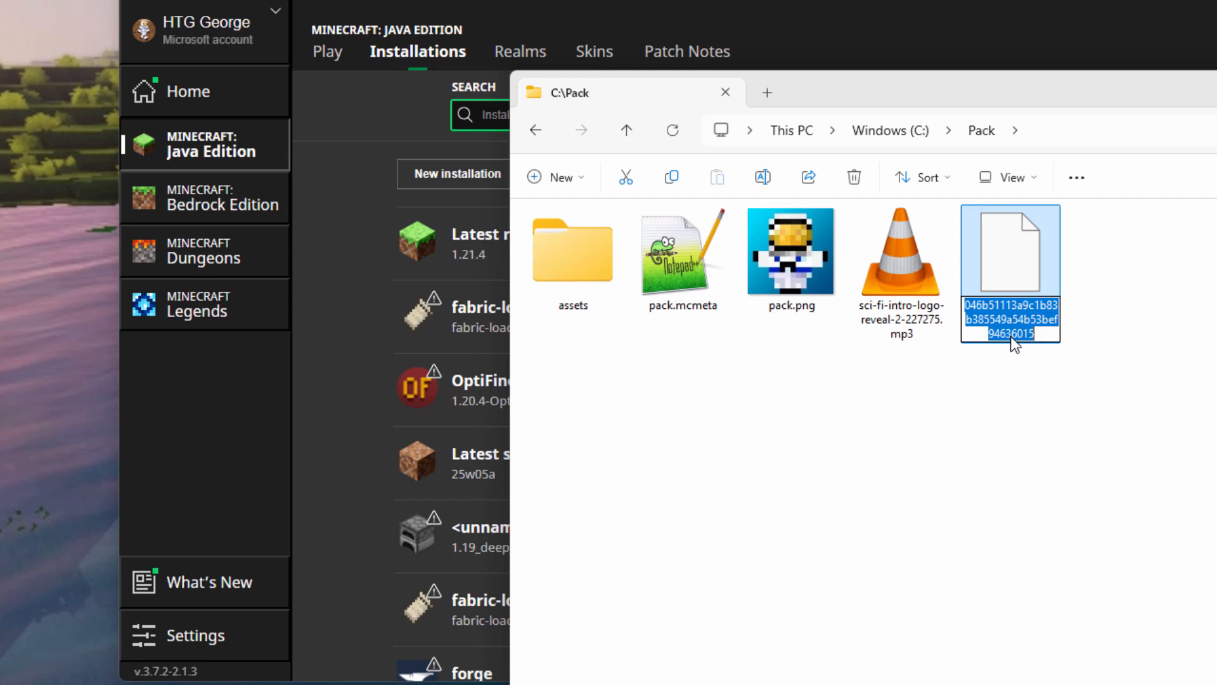
pyautogui.write('sounds.')
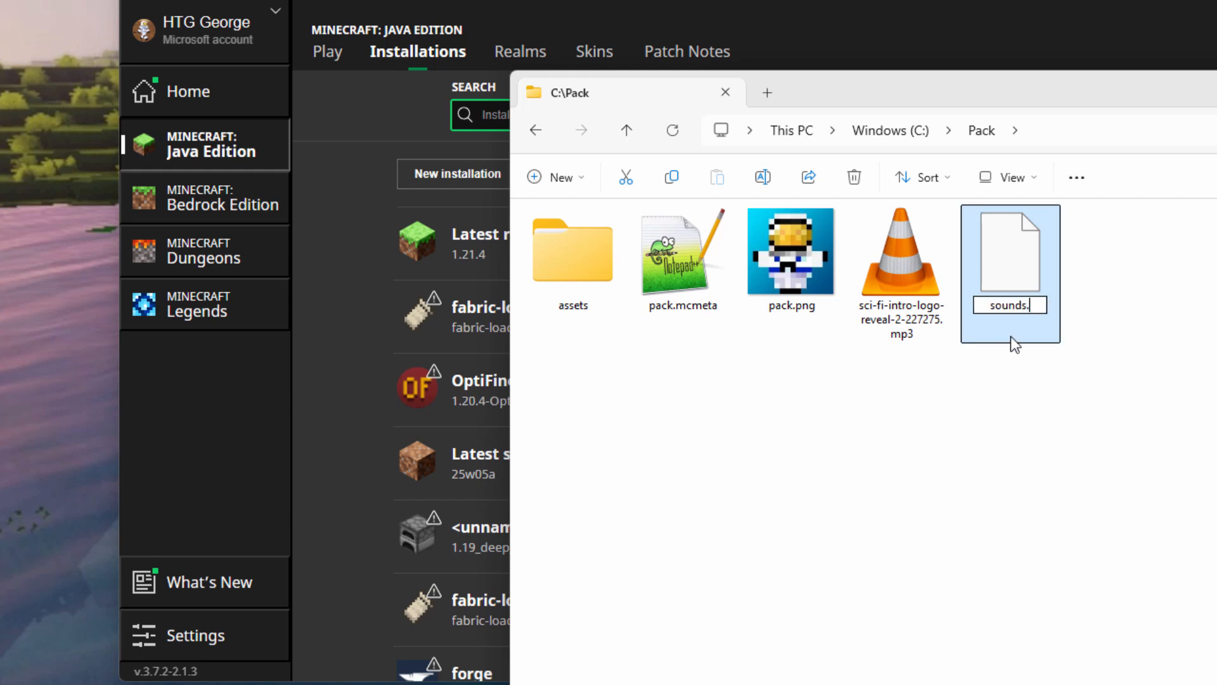
pyautogui.write('json')
pyautogui.press('Return')
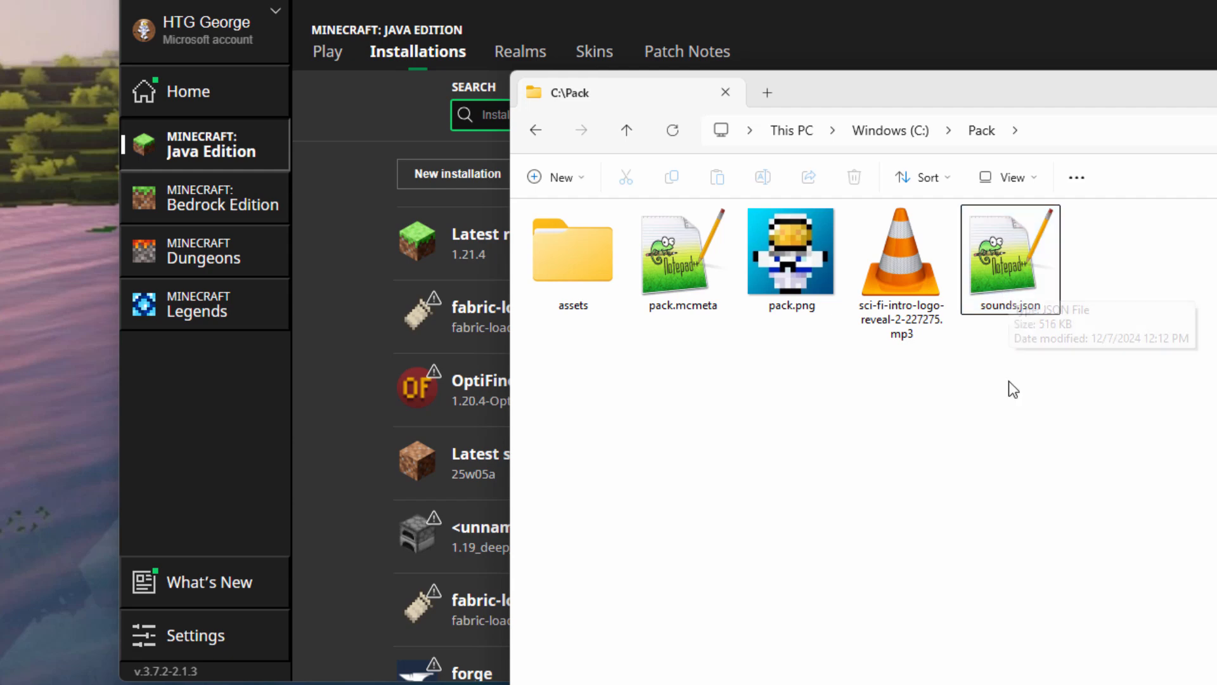
pyautogui.moveTo(1001, 260)
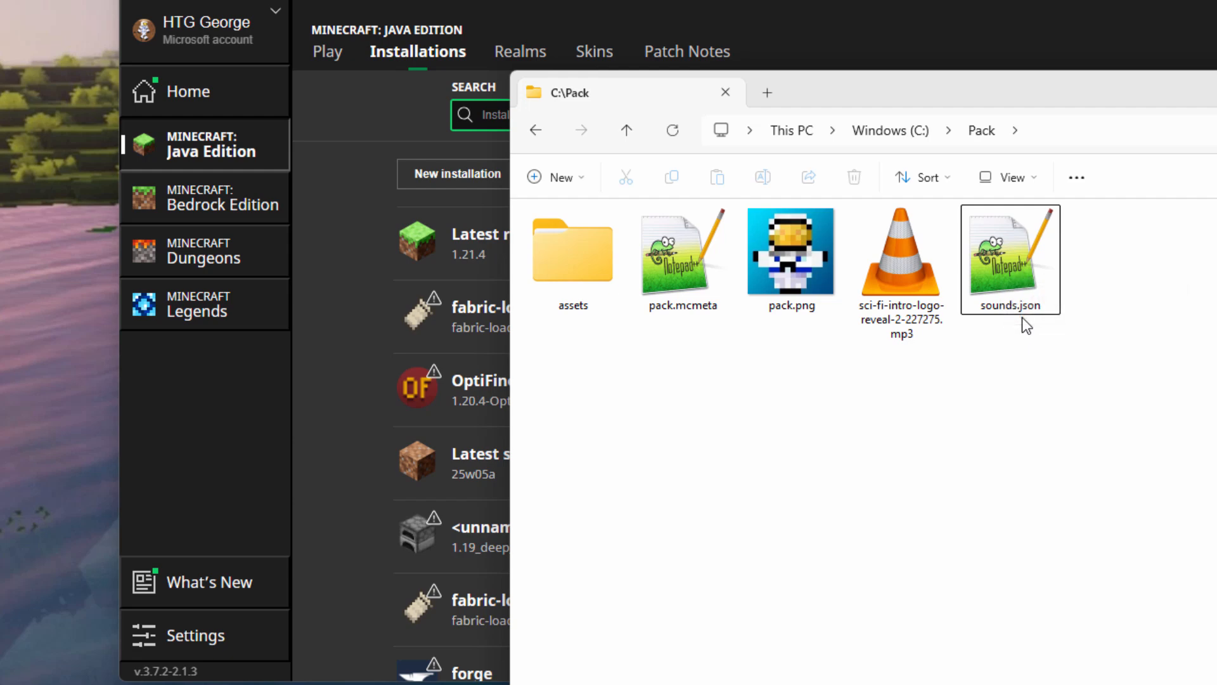
# Open C:\Pack\sounds.json in Notepad++ and scroll through its contents.
pyautogui.doubleClick(1002, 261)
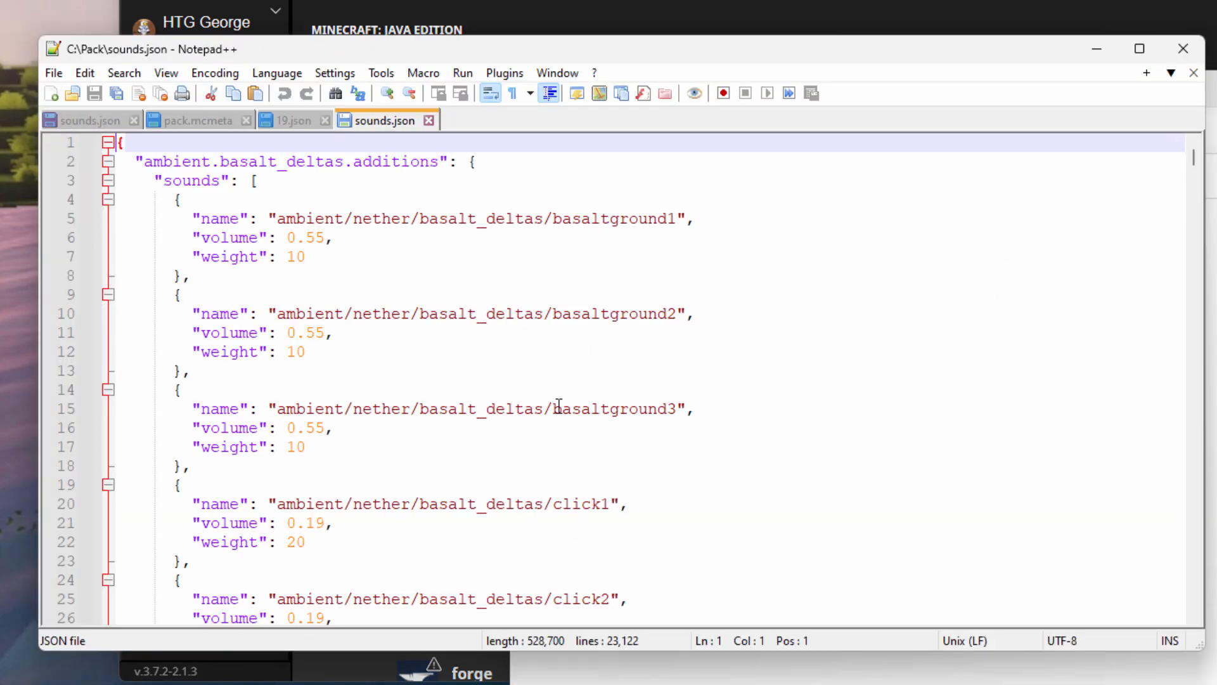
pyautogui.scroll(-3, 520, 356)
pyautogui.scroll(-20, 520, 357)
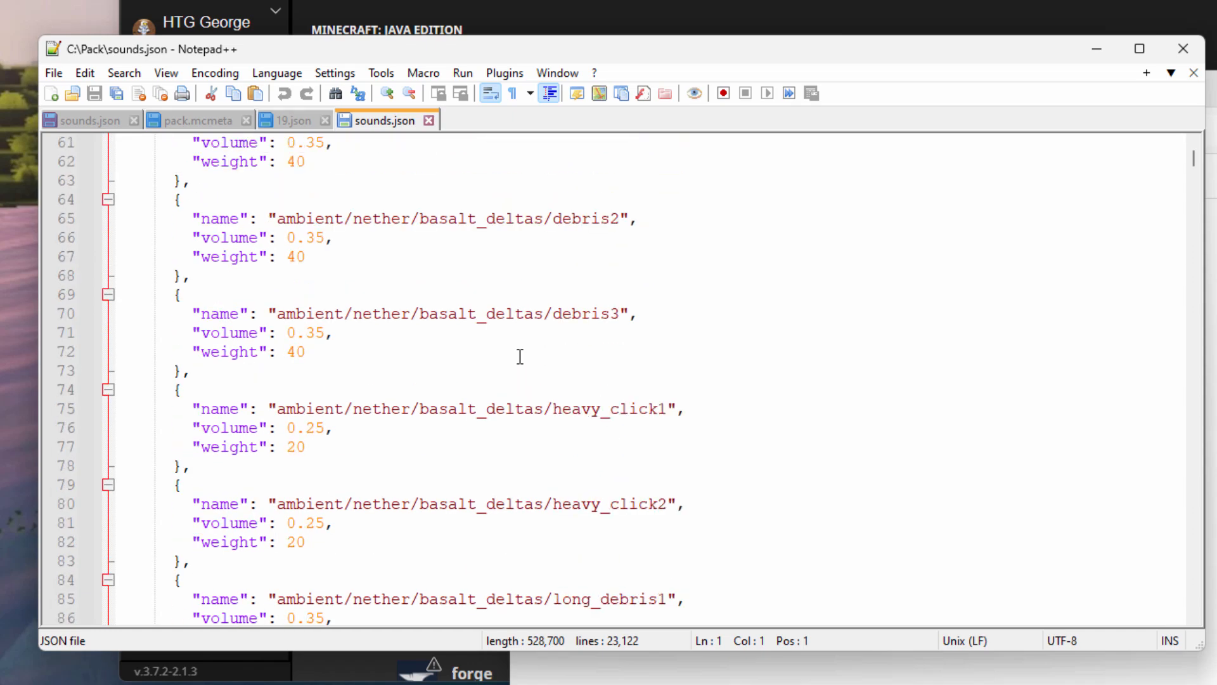
pyautogui.scroll(-12, 520, 356)
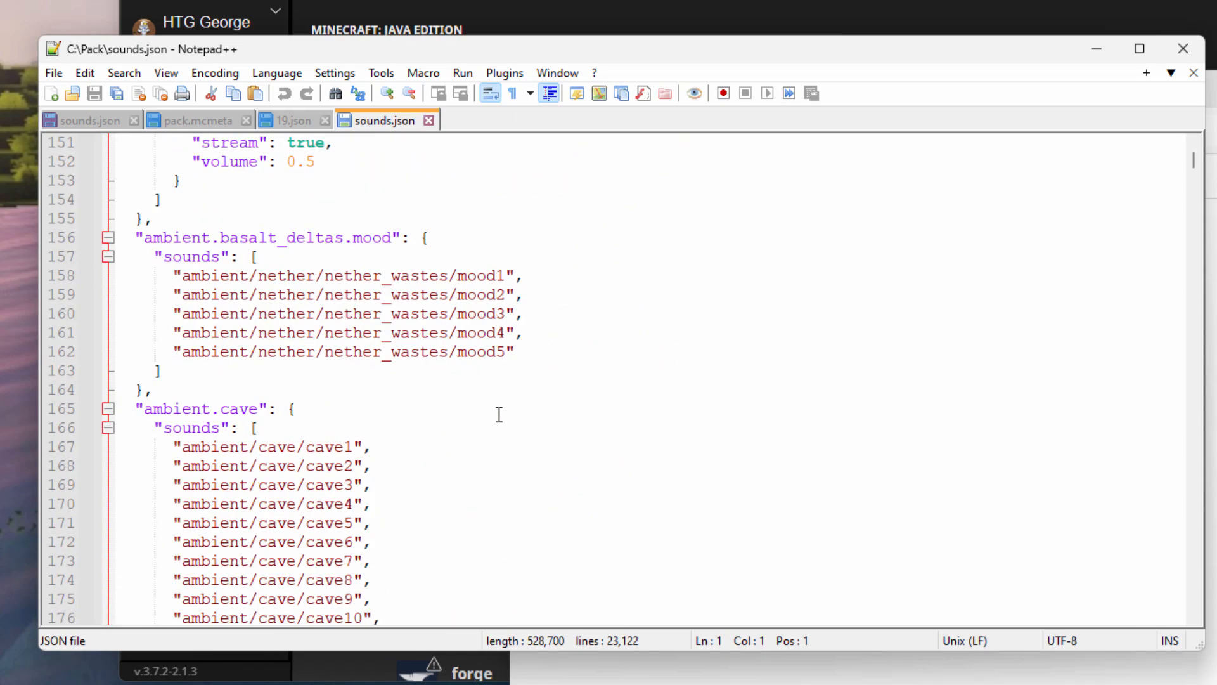
pyautogui.scroll(5, 497, 412)
pyautogui.scroll(-17, 536, 441)
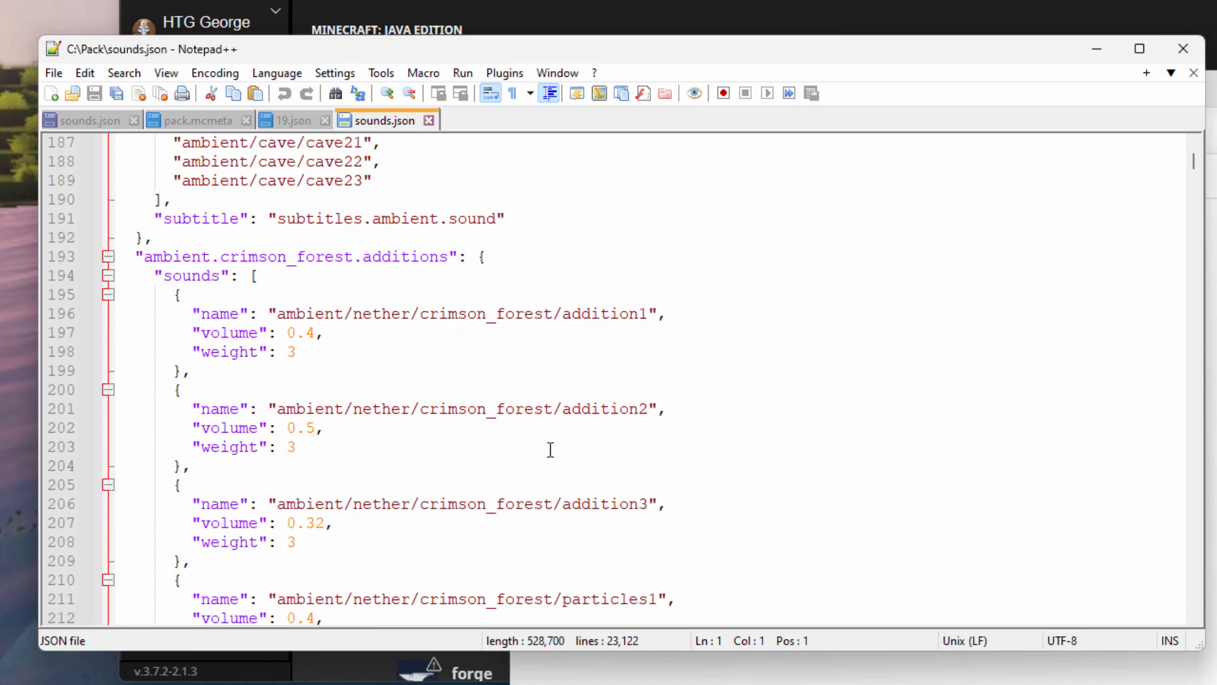
pyautogui.scroll(20, 547, 443)
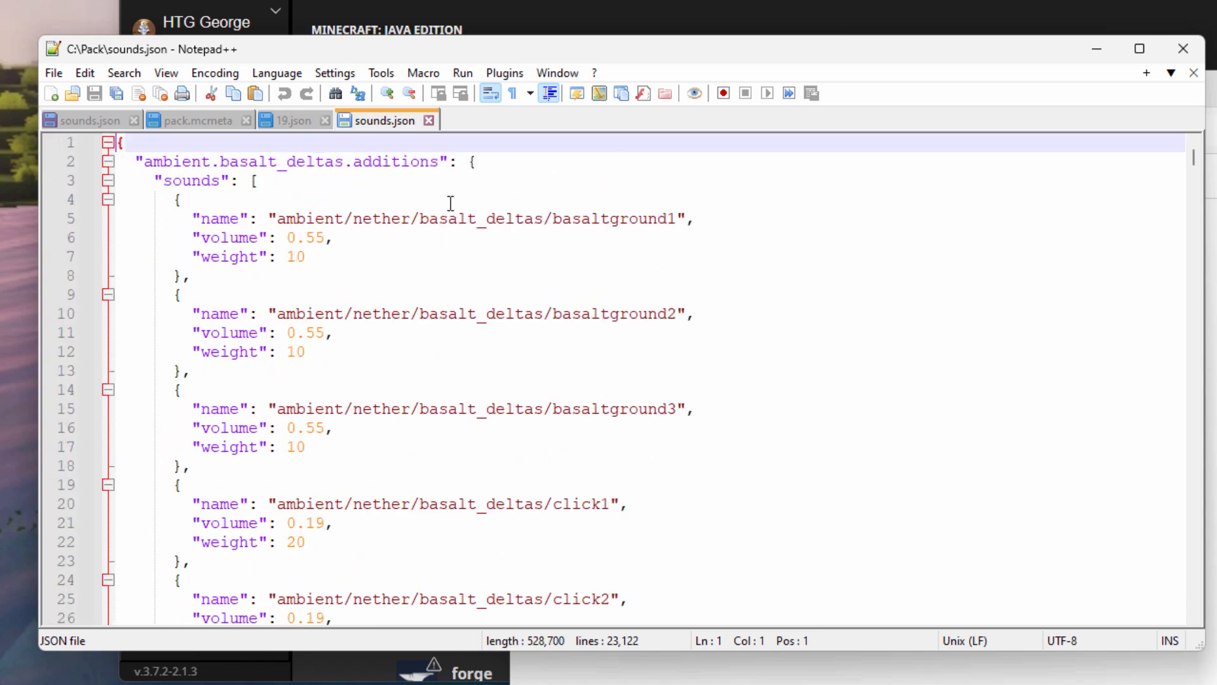
# Search for 'creeper' repeatedly until the entity.creeper entries near line 13166 appear.
pyautogui.click(128, 73)
pyautogui.click(150, 97)
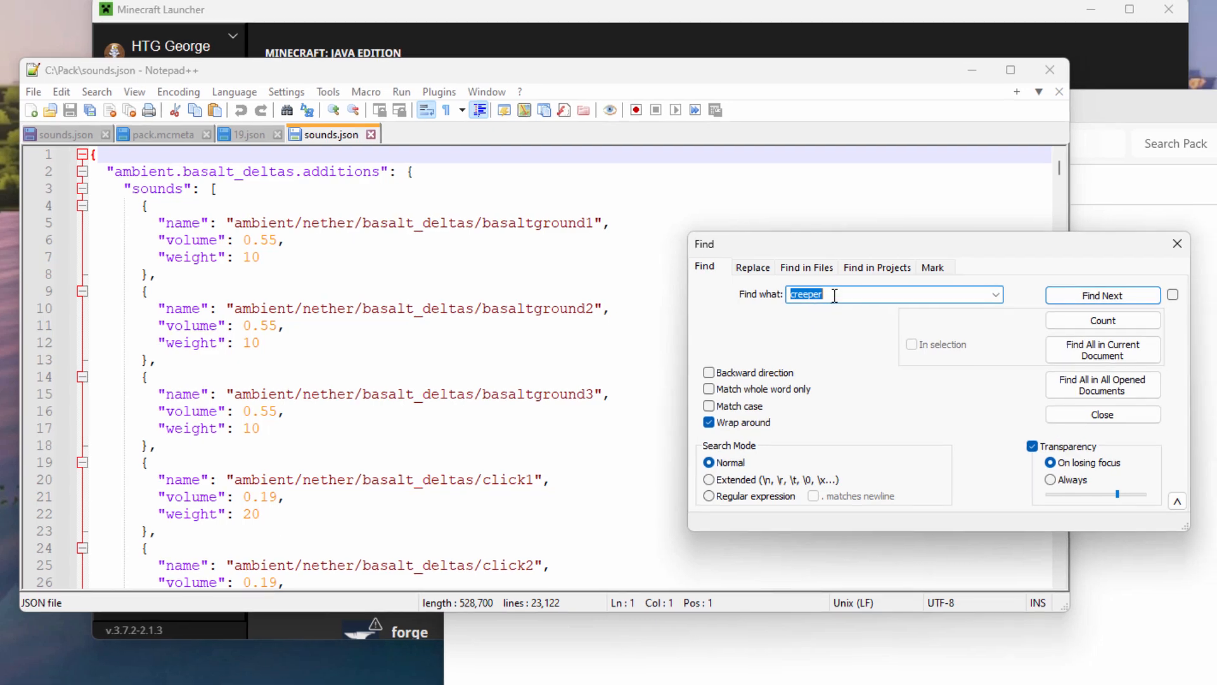
pyautogui.click(835, 296)
pyautogui.click(1081, 296)
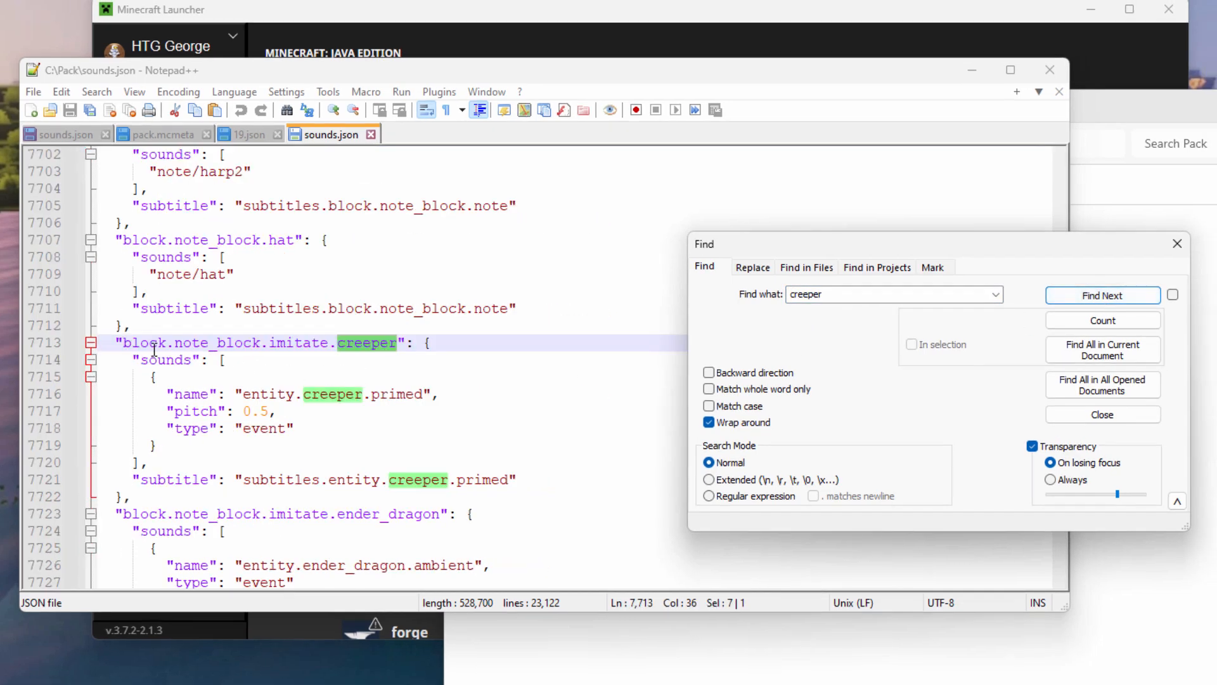
pyautogui.click(1089, 297)
pyautogui.click(1089, 296)
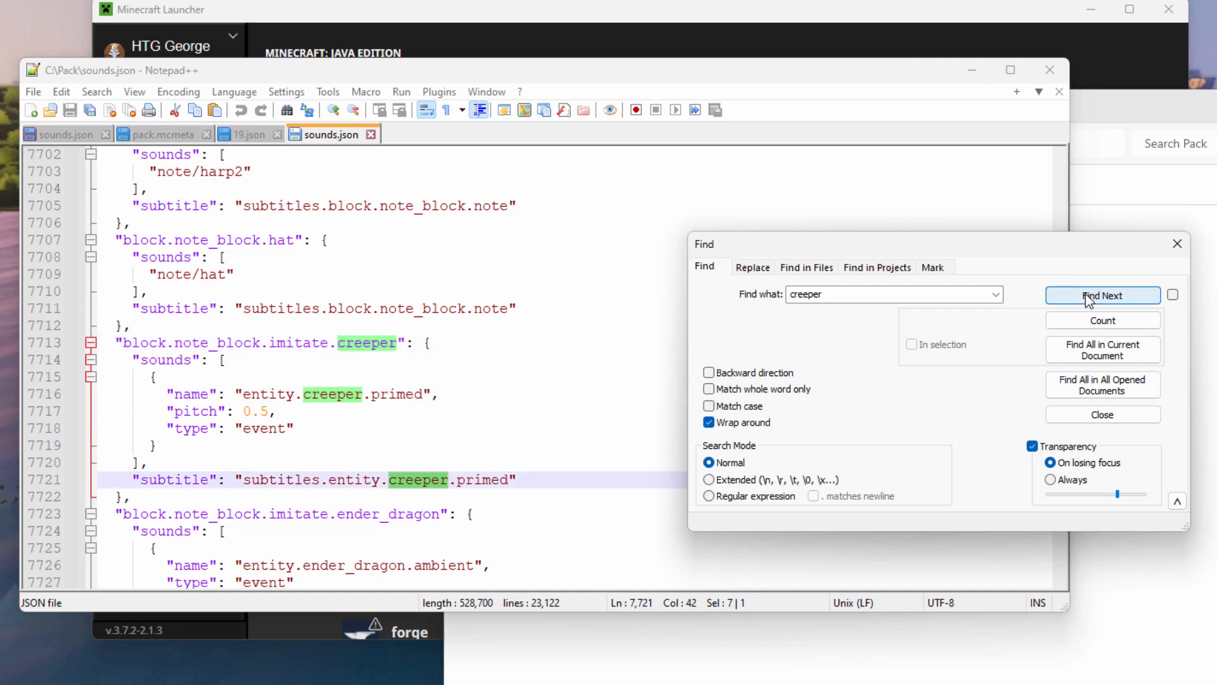
pyautogui.click(1089, 297)
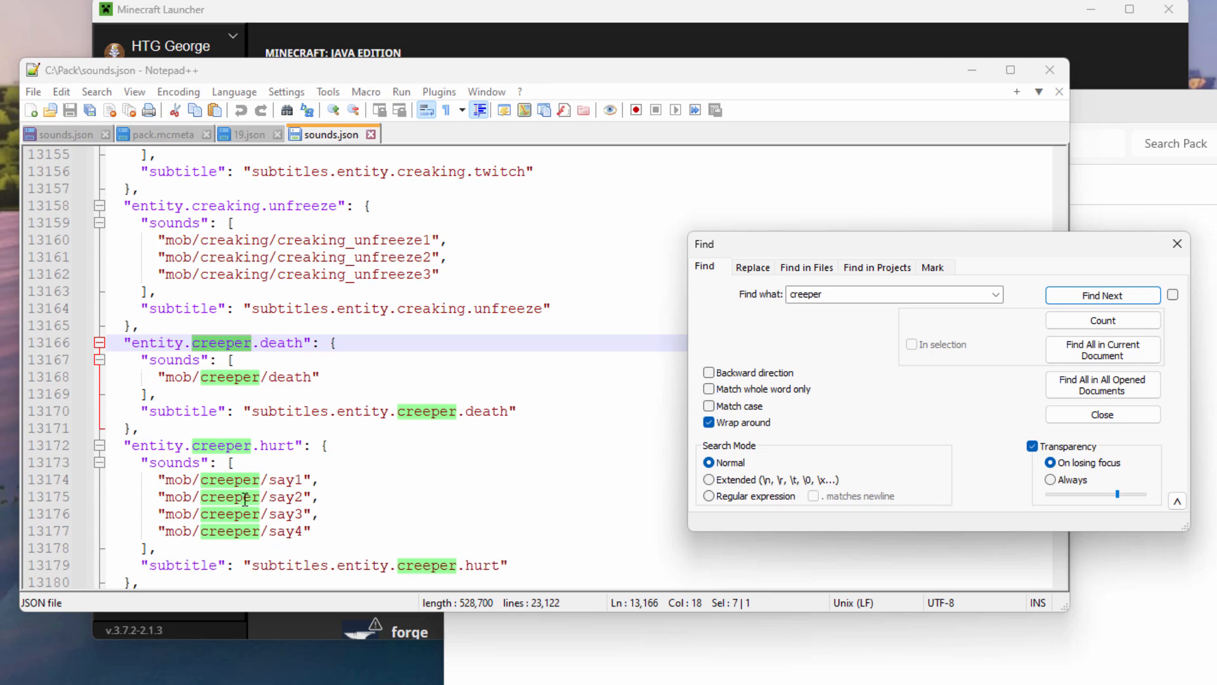
# Copy the entity.creeper.primed block, lines 13181–13186, from the vanilla sounds.json.
pyautogui.click(1177, 243)
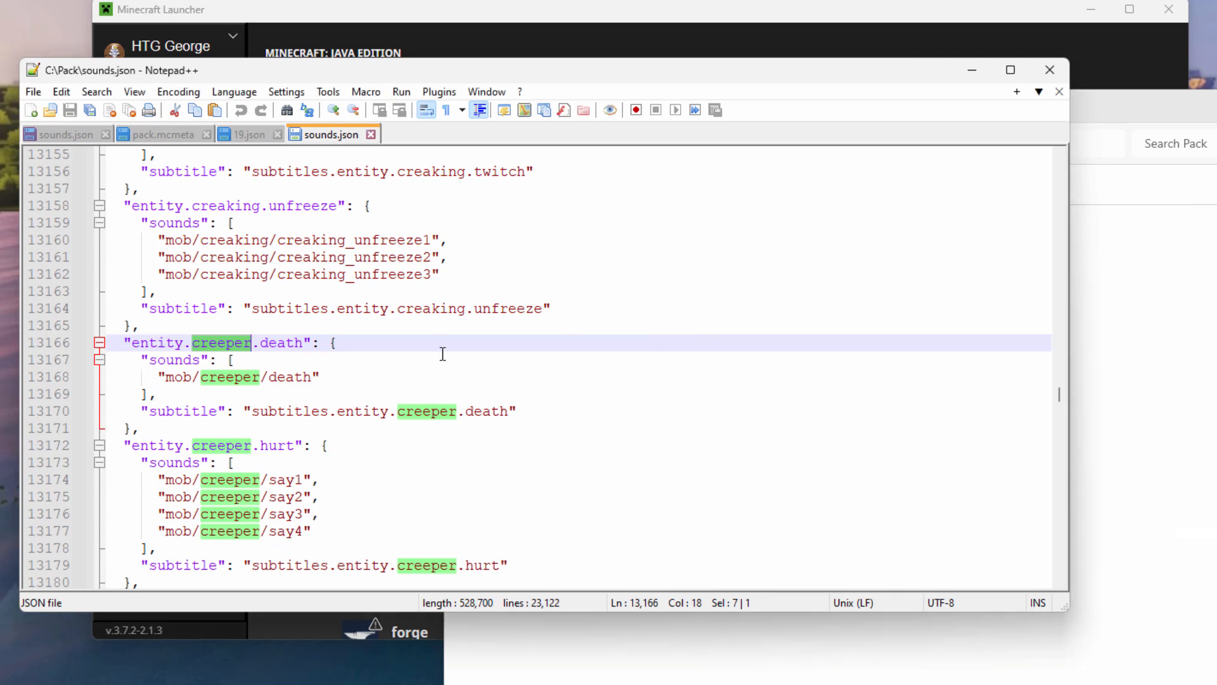
pyautogui.scroll(-1, 445, 348)
pyautogui.scroll(-1, 444, 348)
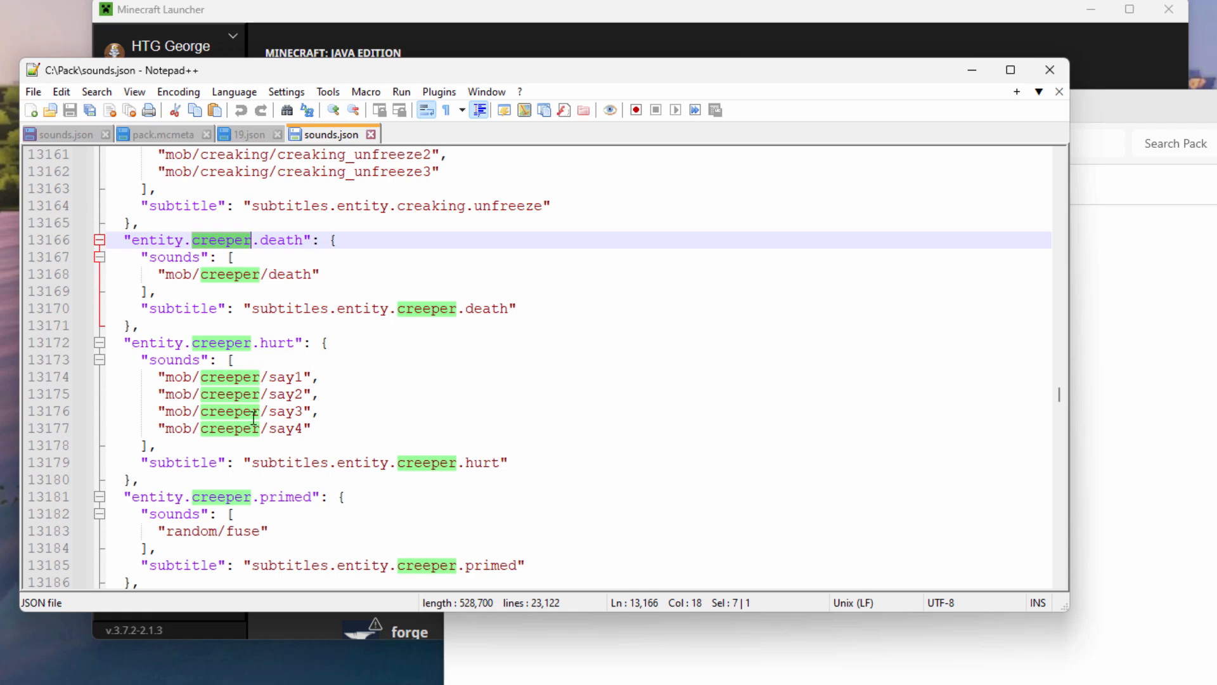
pyautogui.scroll(-1, 196, 457)
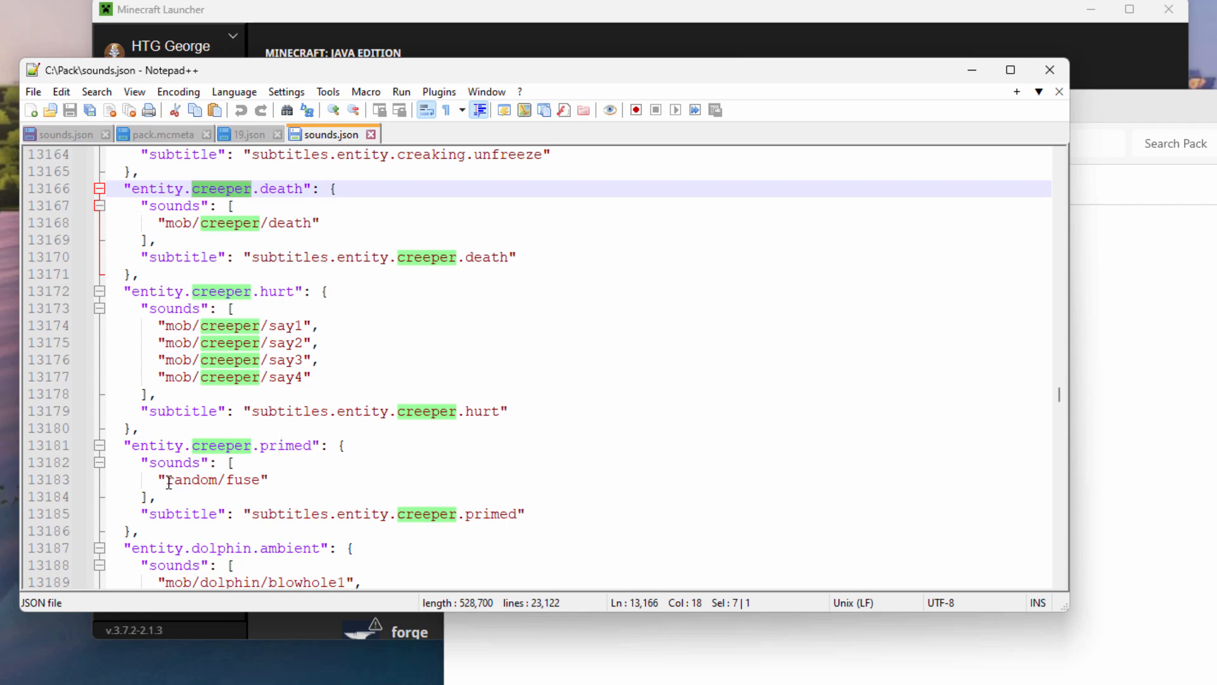
pyautogui.moveTo(167, 478)
pyautogui.mouseDown()
pyautogui.moveTo(243, 480)
pyautogui.moveTo(166, 481)
pyautogui.mouseUp()
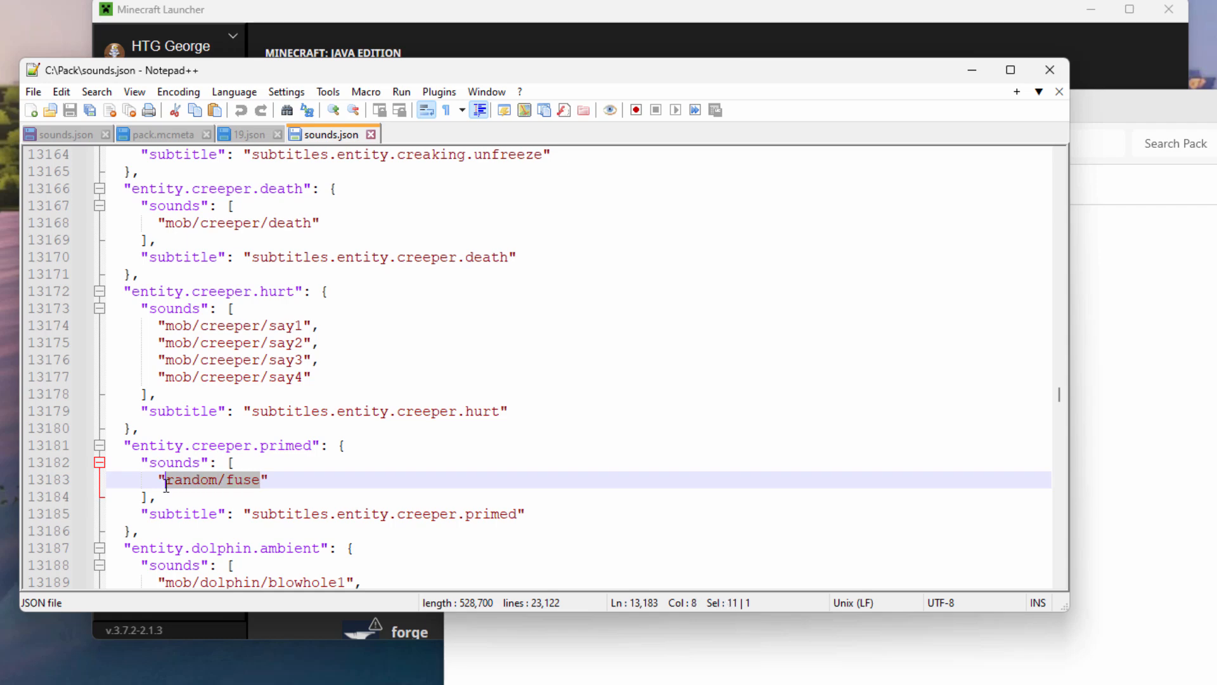
pyautogui.click(258, 479)
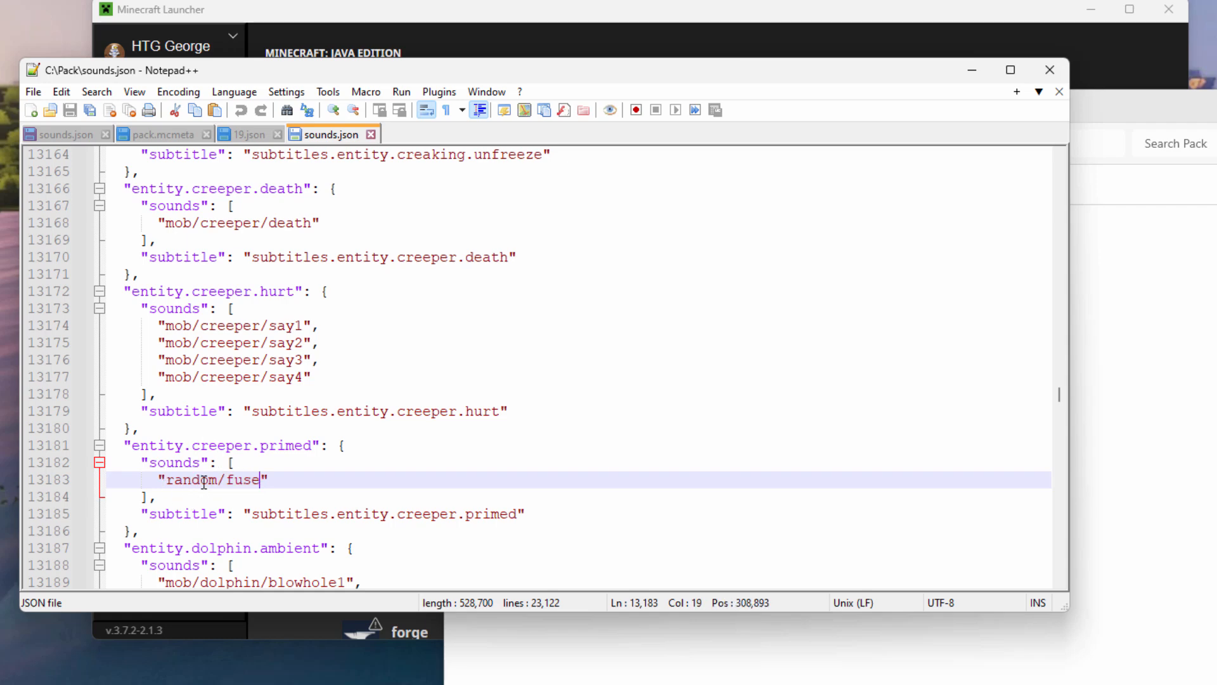
pyautogui.scroll(-1, 203, 478)
pyautogui.click(124, 394)
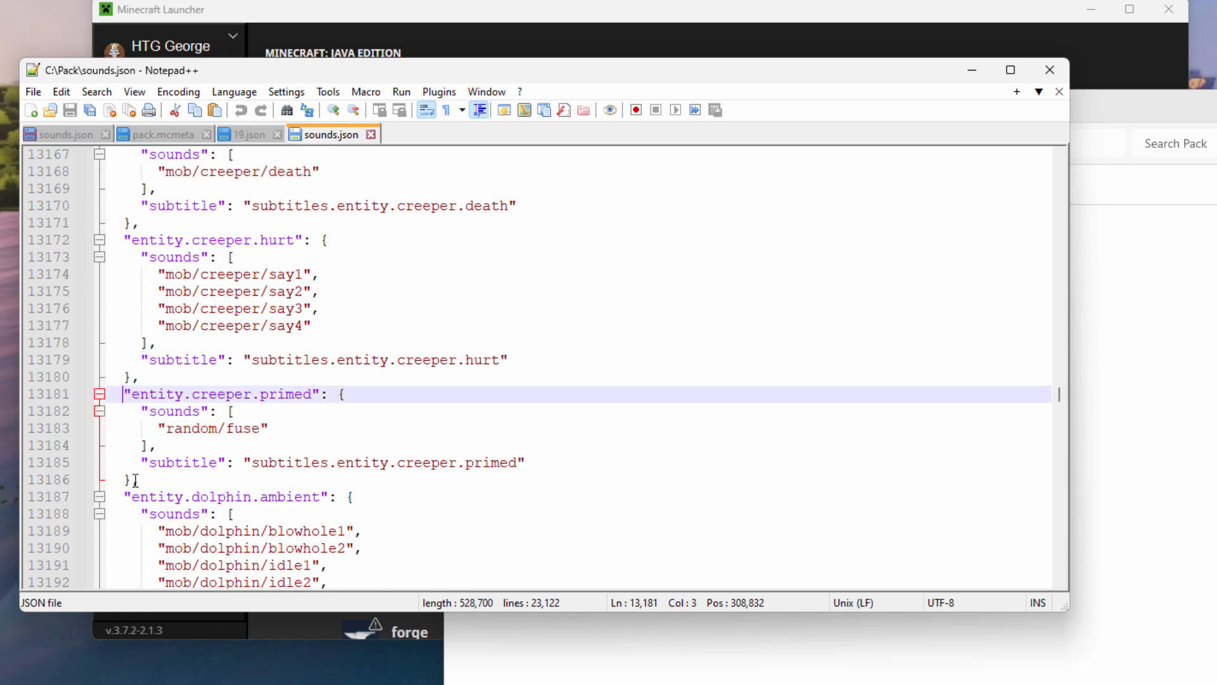
pyautogui.moveTo(124, 394); pyautogui.dragTo(154, 480)
pyautogui.hotkey('ctrl', 'c')
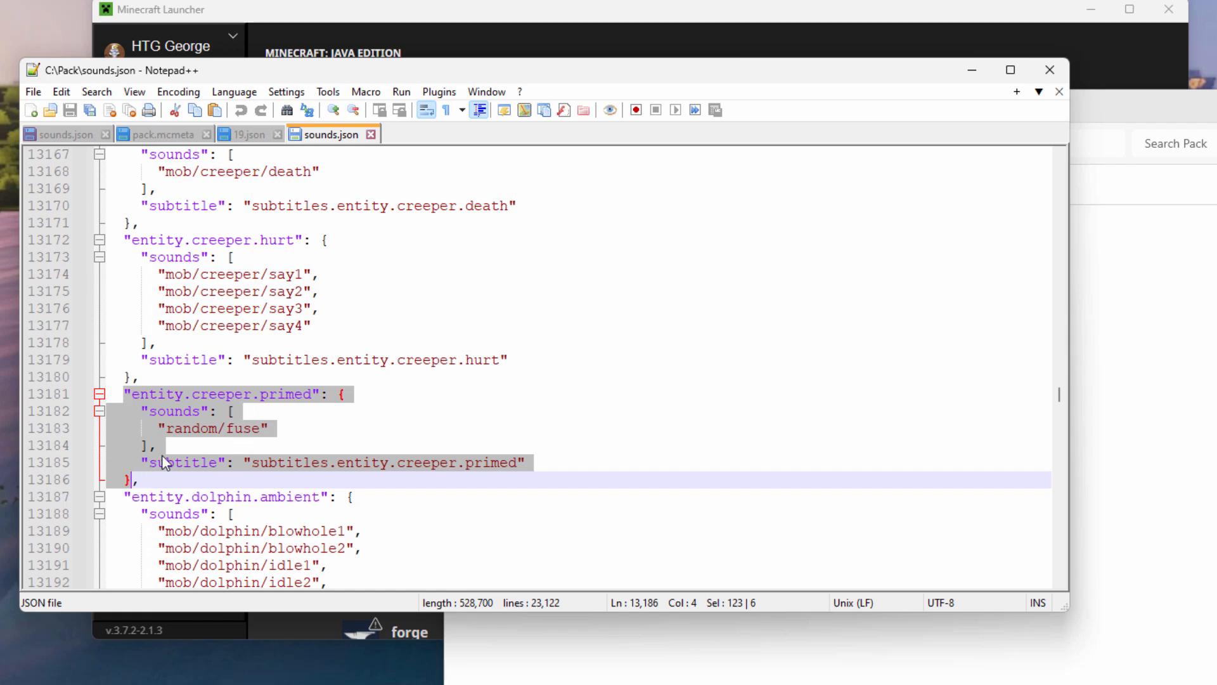
pyautogui.rightClick(153, 426)
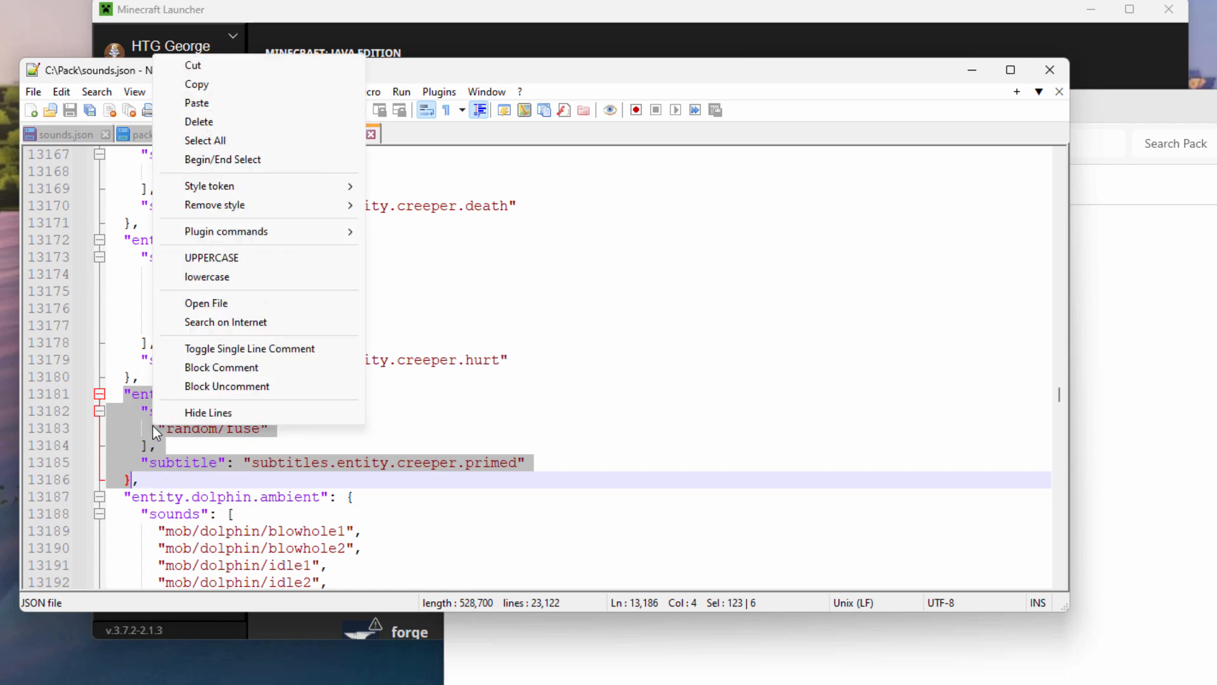
pyautogui.click(218, 88)
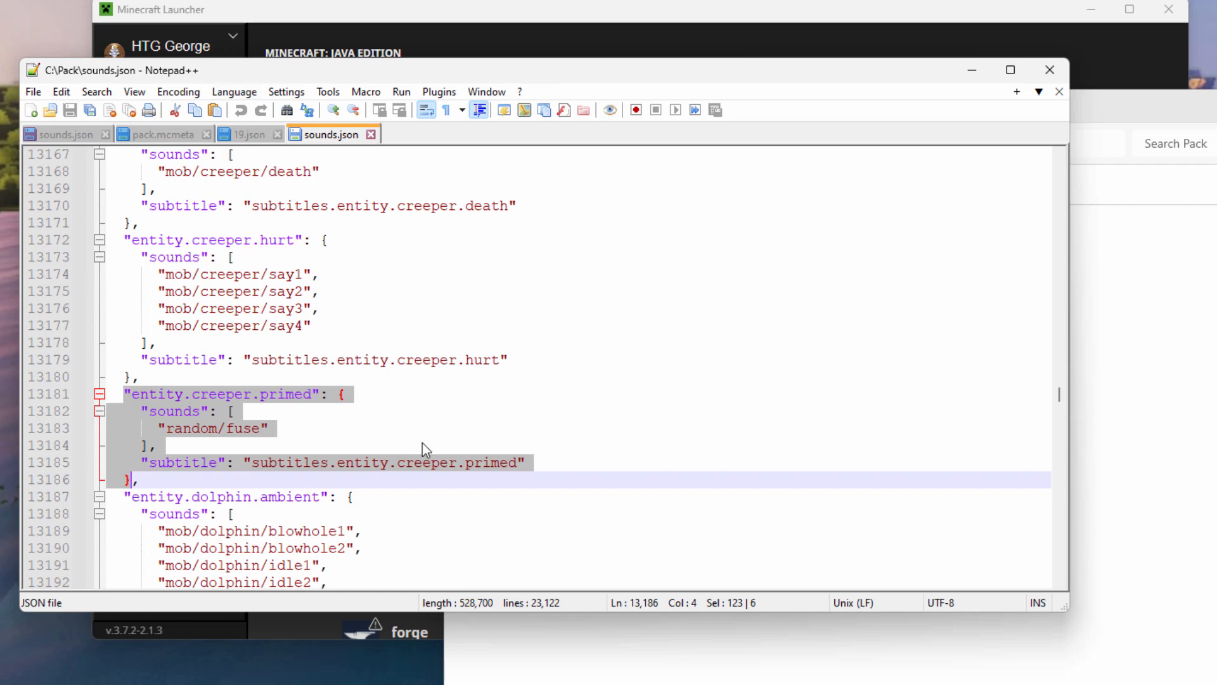
pyautogui.hotkey('ctrl', 'Tab')
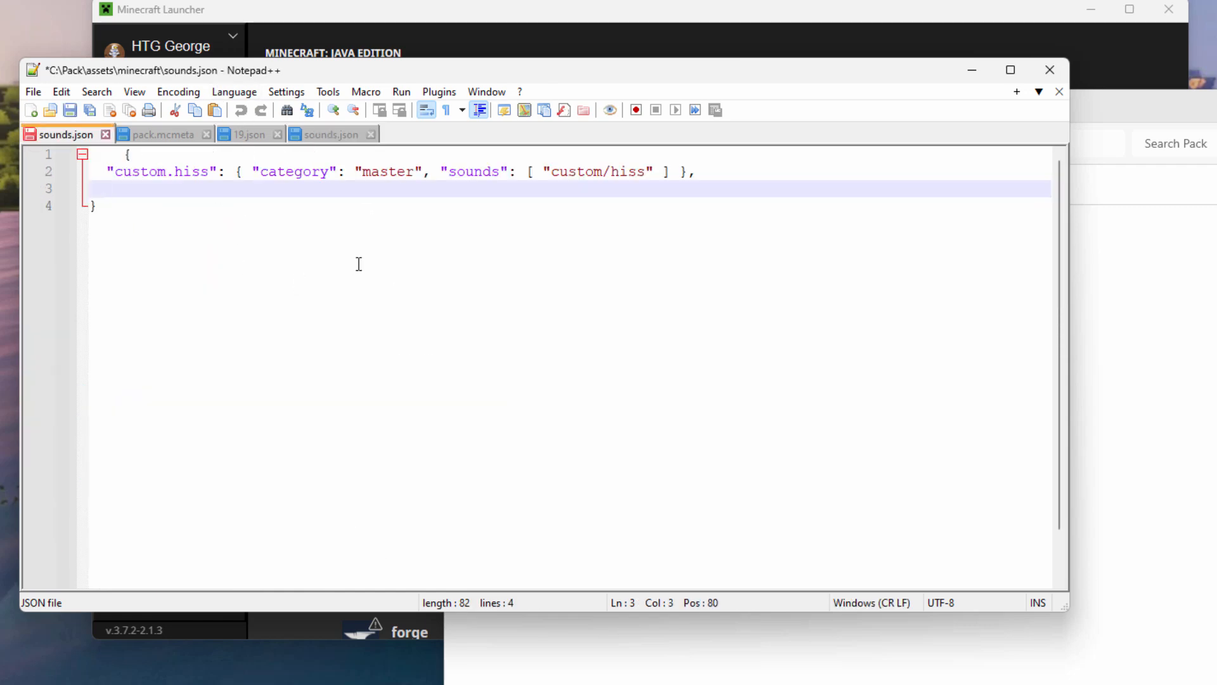
# Paste the entity.creeper.primed block below custom.hiss and change random/fuse to custom/hiss.
pyautogui.rightClick(136, 188)
pyautogui.click(188, 237)
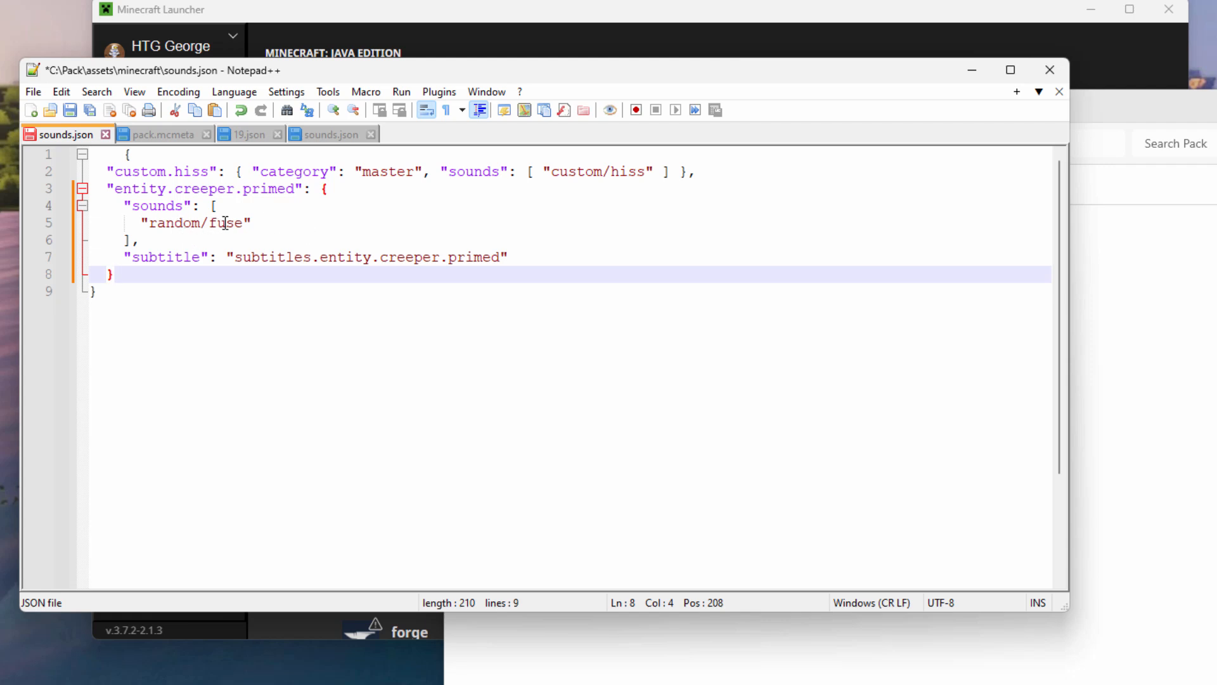
pyautogui.doubleClick(174, 226)
pyautogui.write('custom')
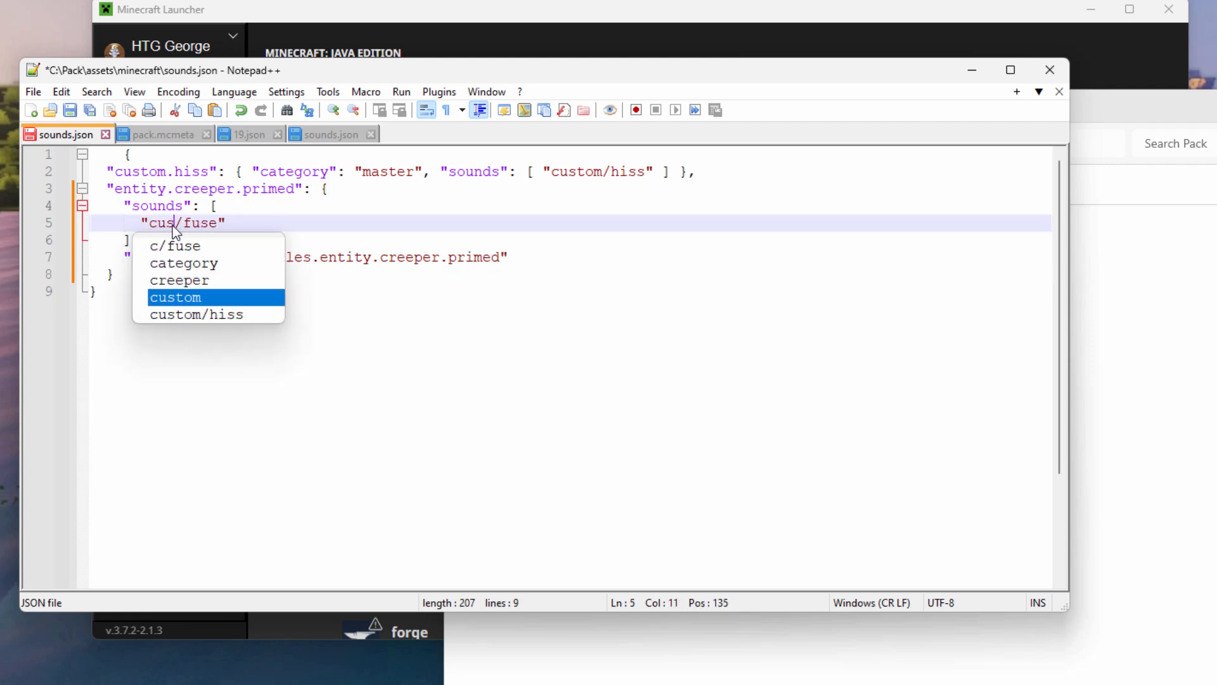
pyautogui.doubleClick(229, 225)
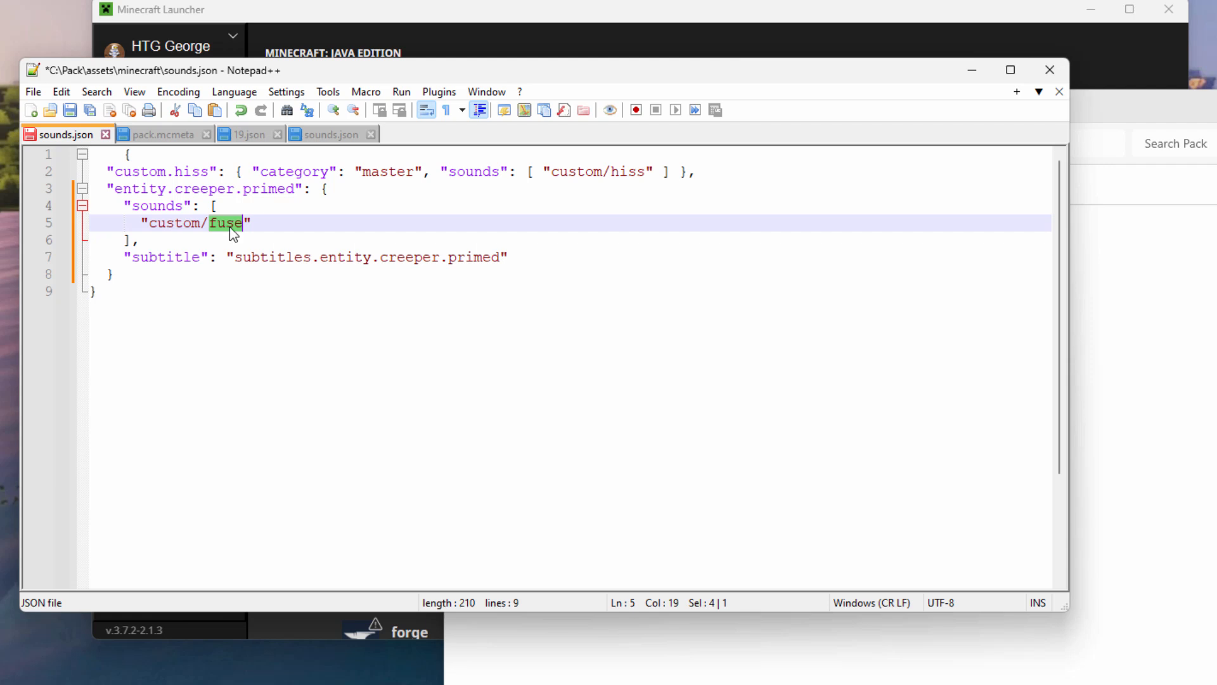
pyautogui.write('h')
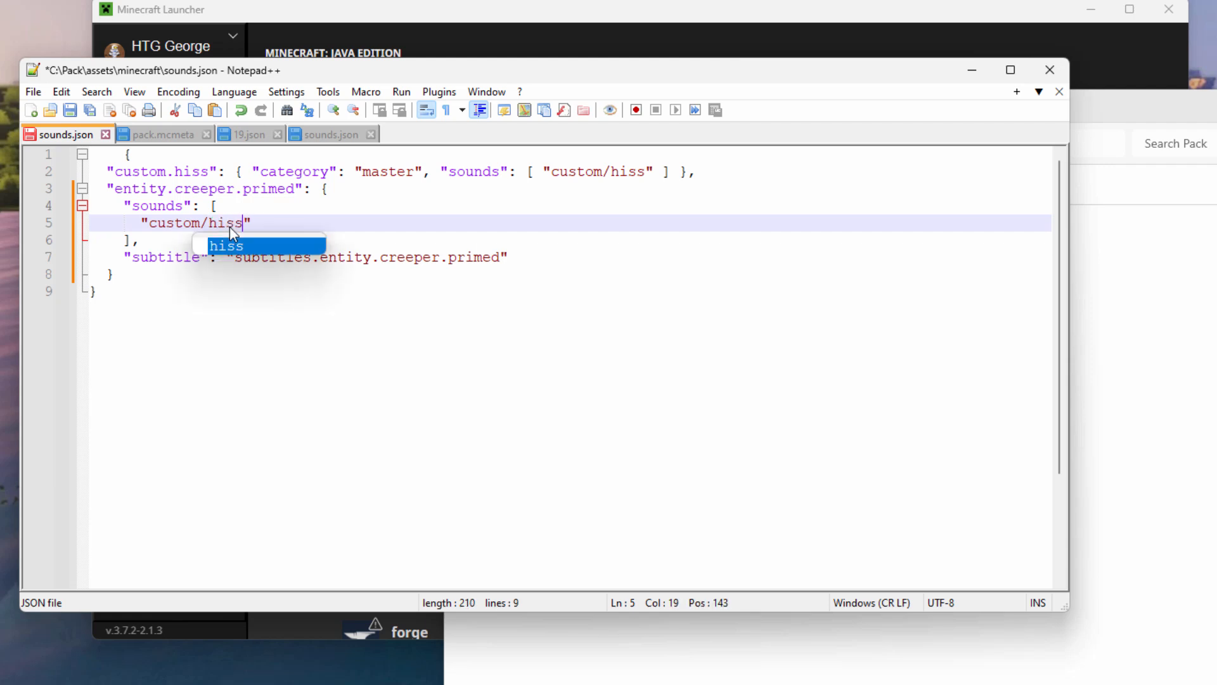
pyautogui.write('iss')
pyautogui.press('Right')
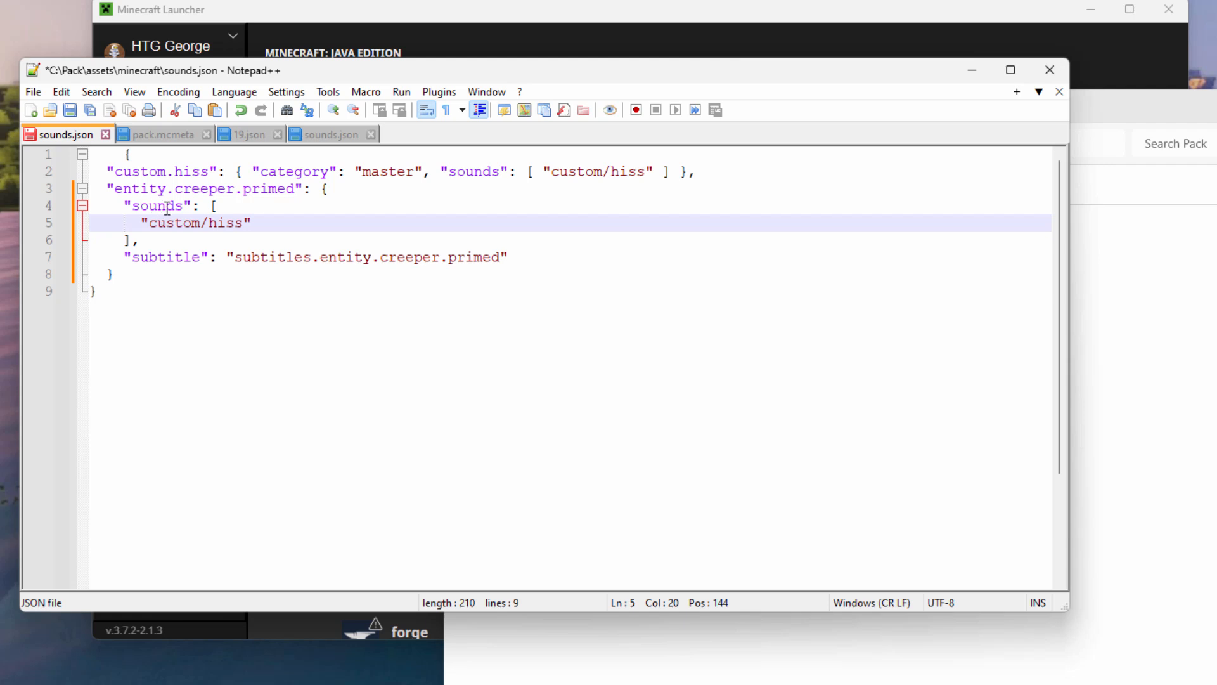
# Add a "replace":true line above the sounds list and delete the trailing comma.
pyautogui.click(127, 205)
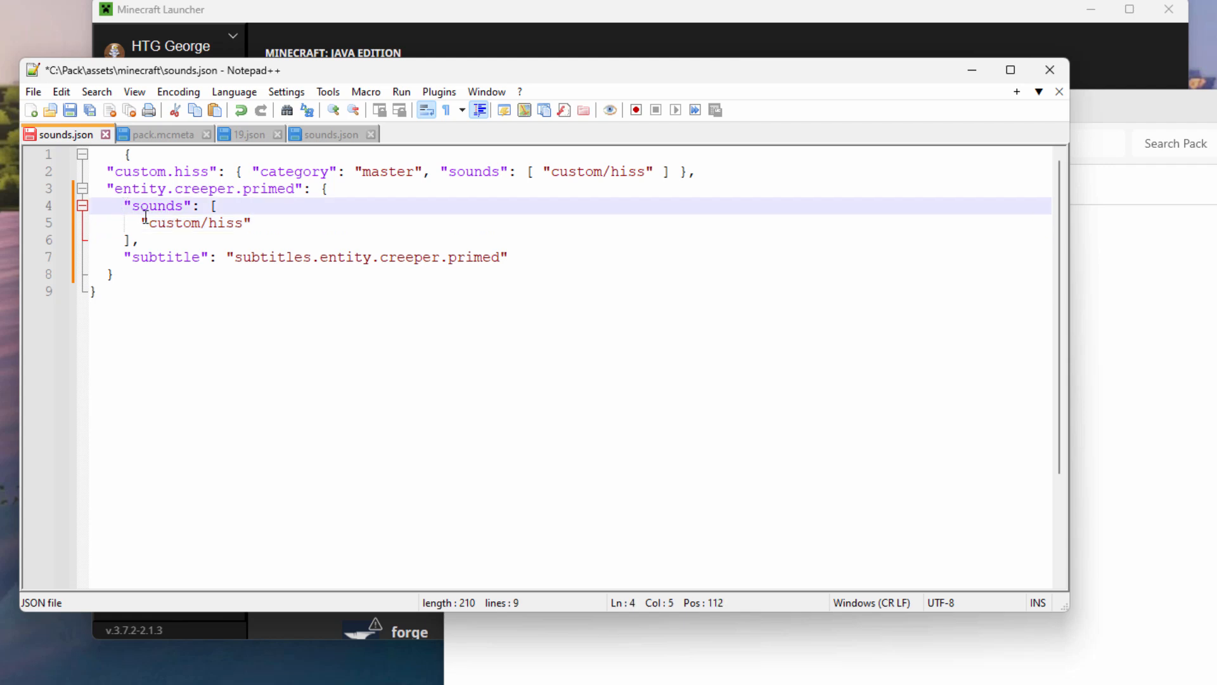
pyautogui.press('Return')
pyautogui.press('Up')
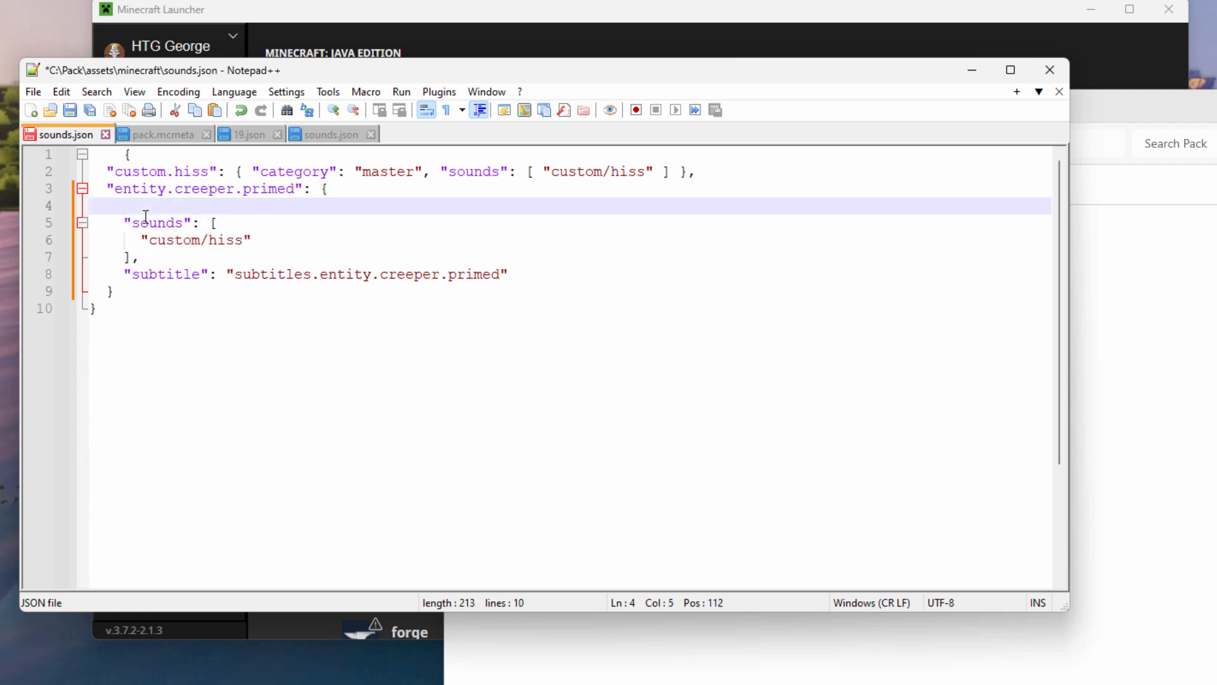
pyautogui.write('"replace":')
pyautogui.press('BackSpace')
pyautogui.write('true')
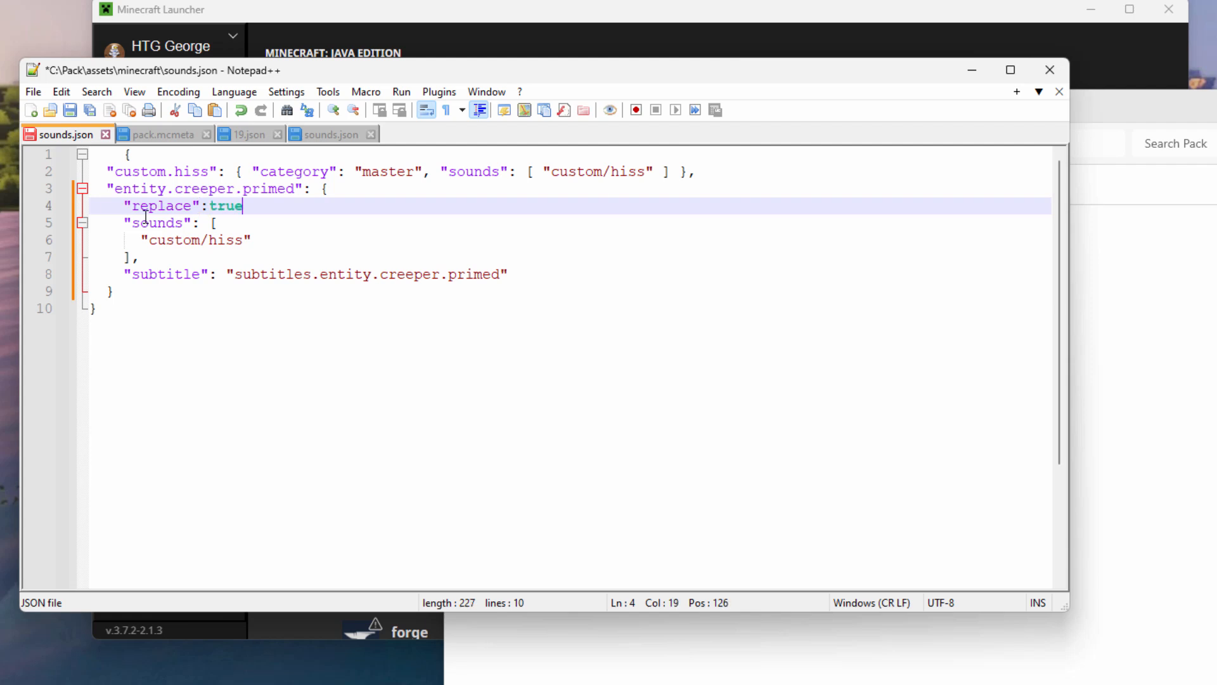
pyautogui.write(',')
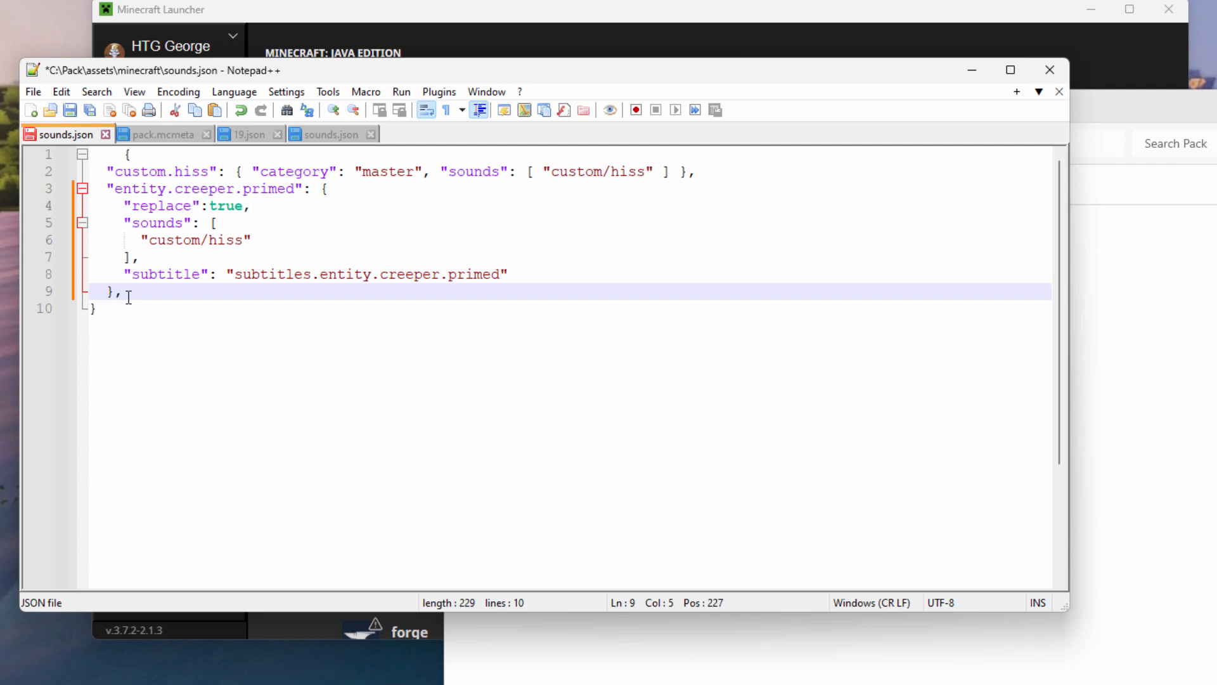
pyautogui.press('BackSpace')
# Save the pack's sounds.json and move the Pack folder window left.
pyautogui.click(70, 111)
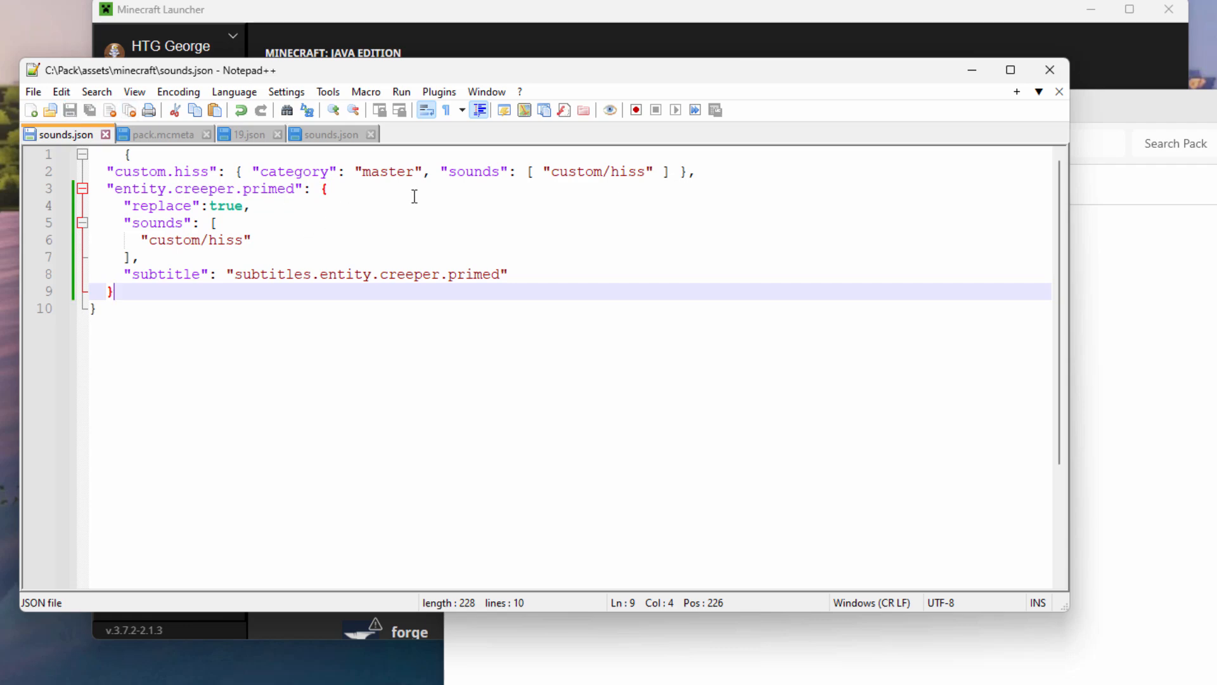
pyautogui.click(971, 69)
pyautogui.moveTo(945, 105); pyautogui.dragTo(659, 86)
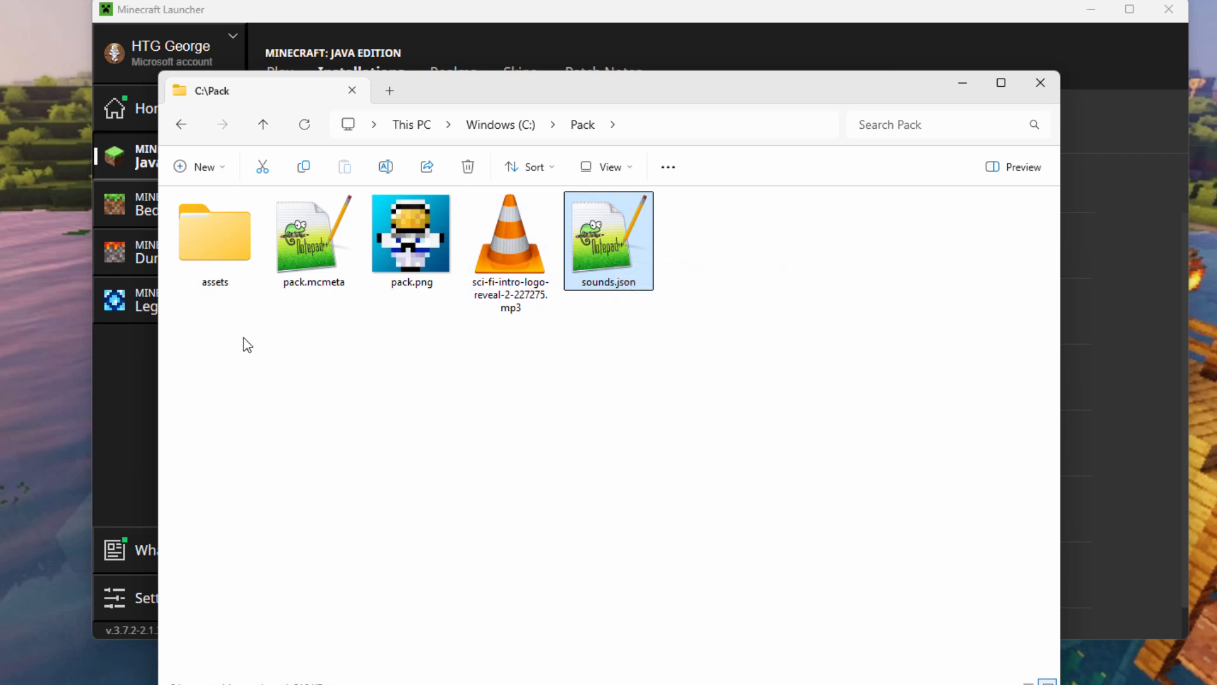
# Zip assets, pack.mcmeta and pack.png into an archive named 'creeper sound 2'.
pyautogui.doubleClick(222, 245)
pyautogui.doubleClick(222, 244)
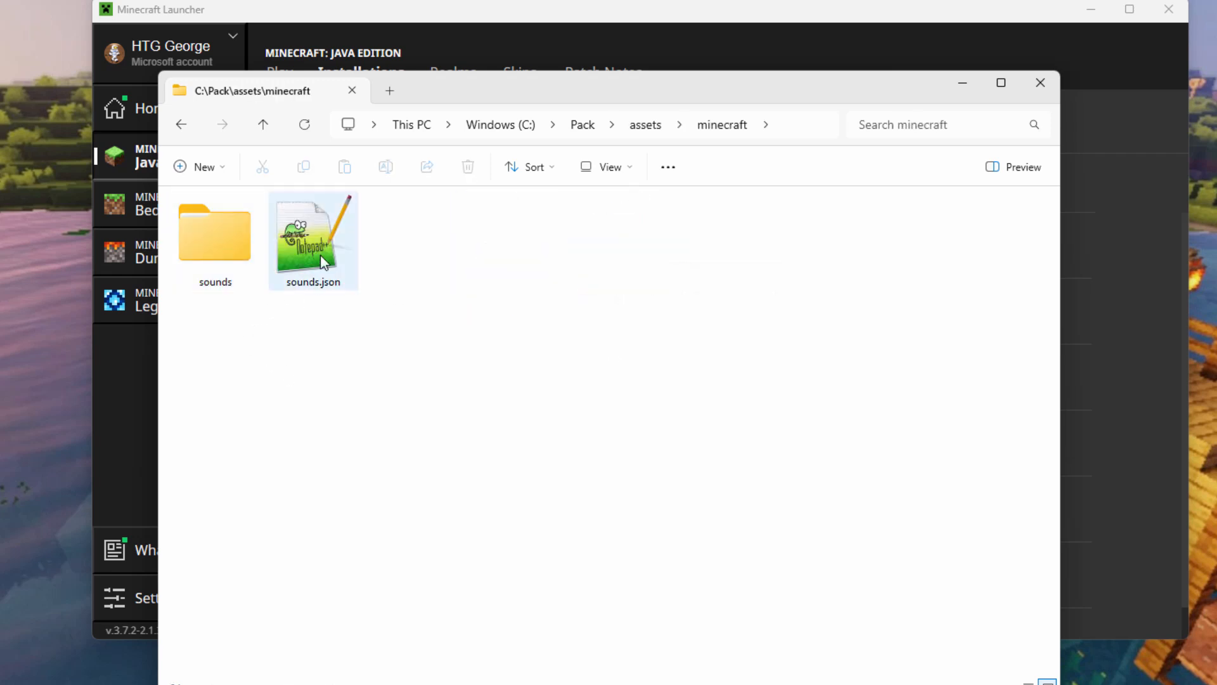
pyautogui.click(585, 125)
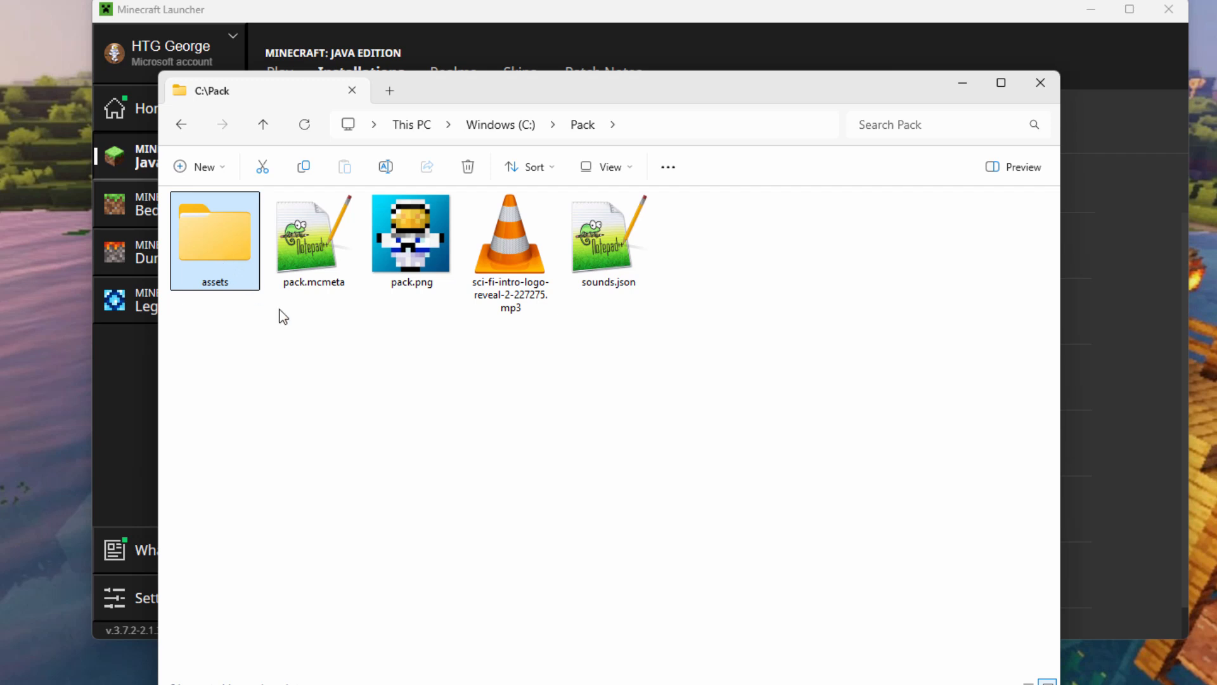
pyautogui.keyDown('ctrl'); pyautogui.click(307, 252); pyautogui.keyUp('ctrl')
pyautogui.keyDown('ctrl'); pyautogui.click(412, 251); pyautogui.keyUp('ctrl')
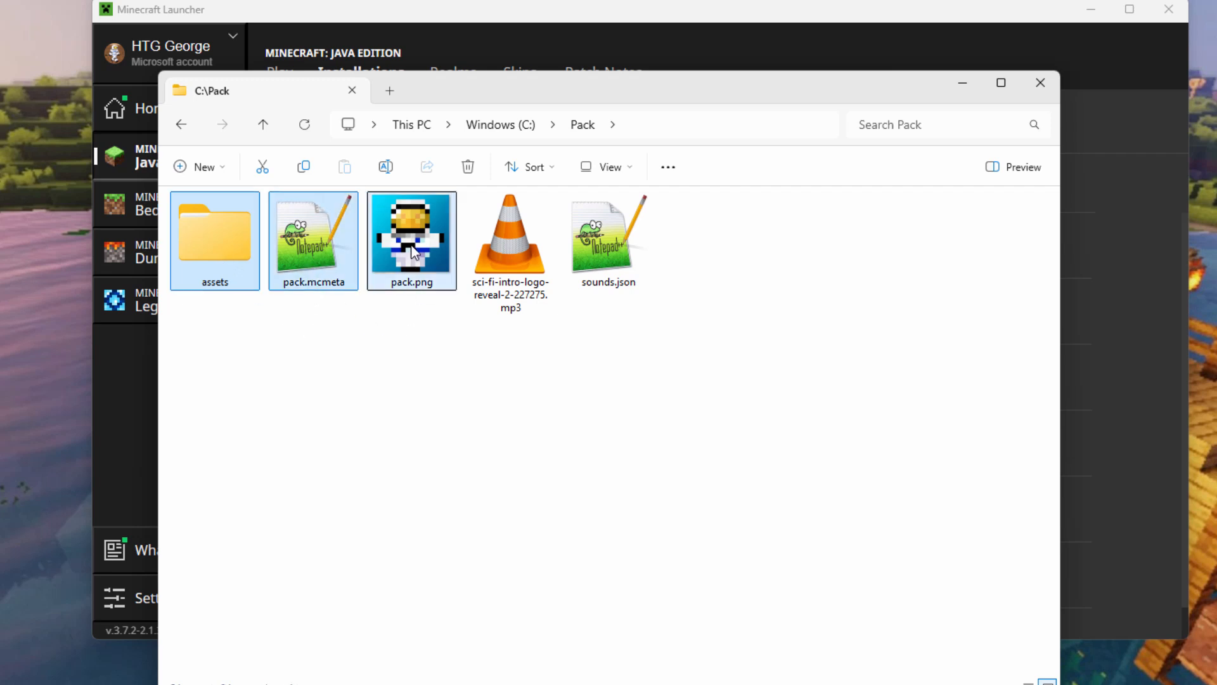
pyautogui.rightClick(412, 251)
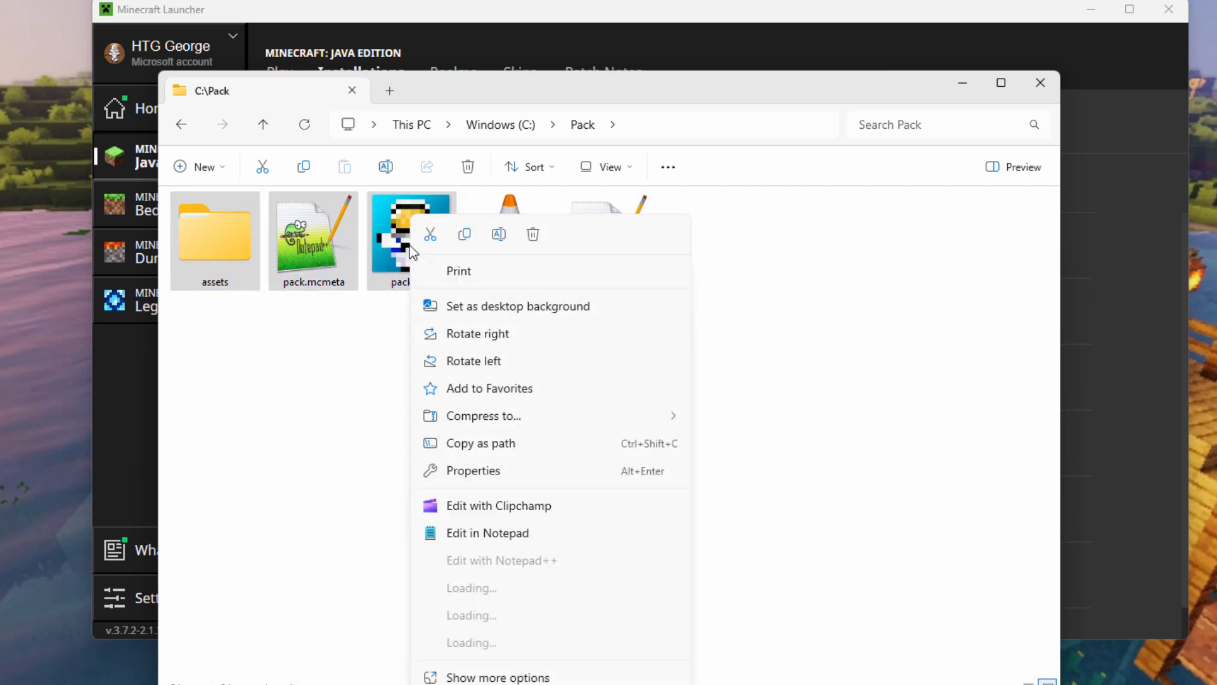
pyautogui.moveTo(570, 415)
pyautogui.click(718, 414)
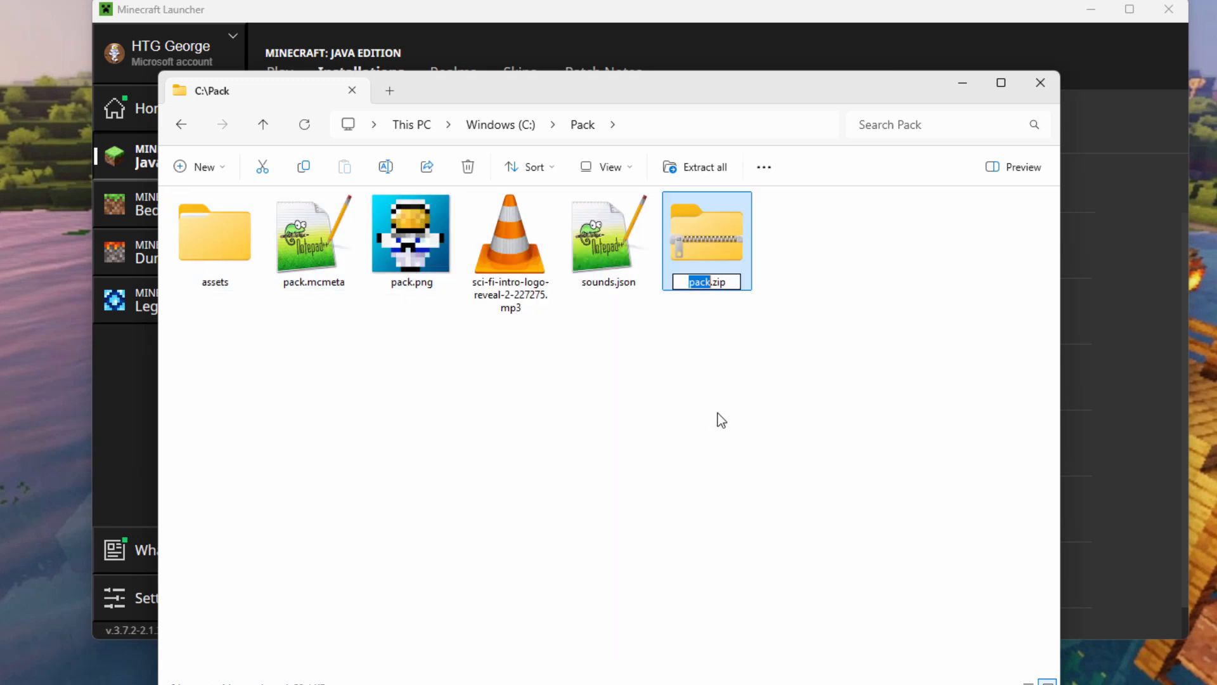
pyautogui.write('creeper so')
pyautogui.write('und 2')
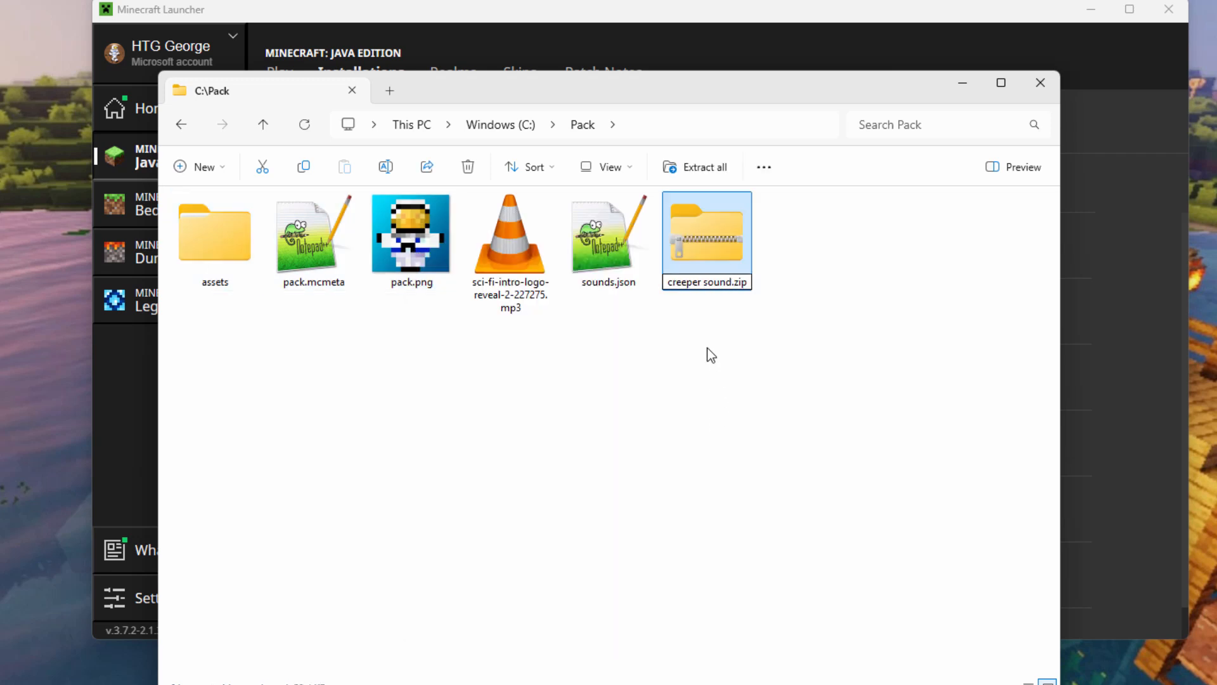
pyautogui.press('Return')
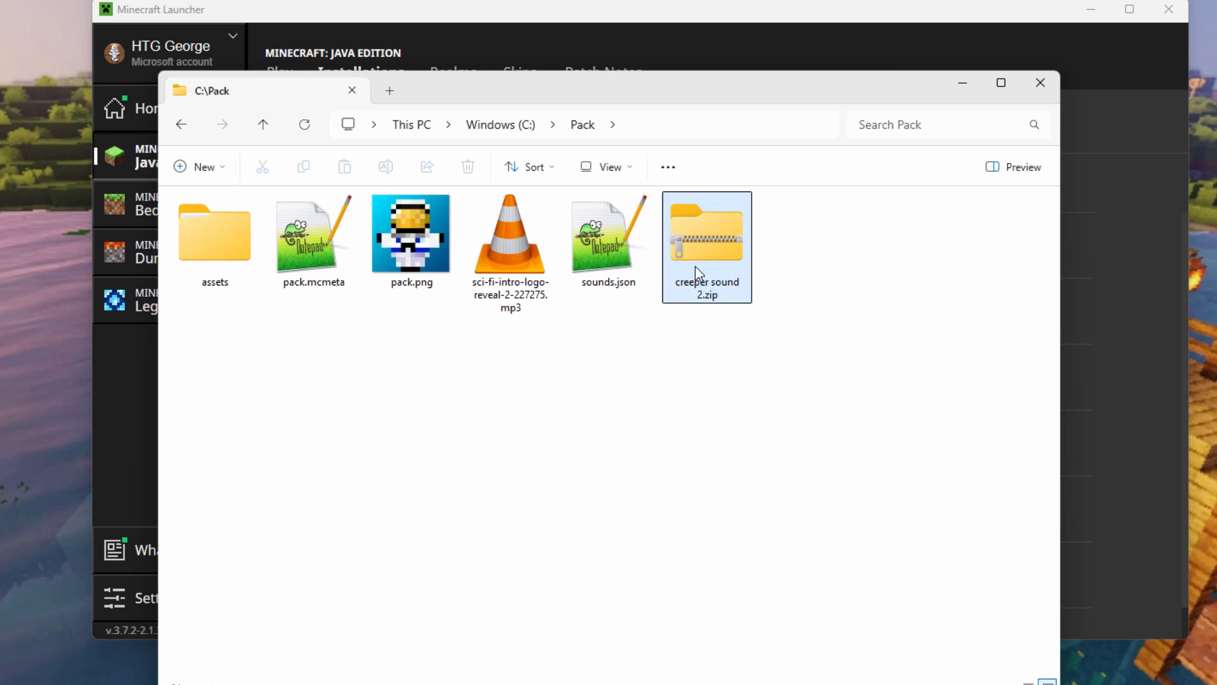
# Open the game's resourcepacks folder from the launcher and delete the old creeper sound.zip.
pyautogui.click(613, 17)
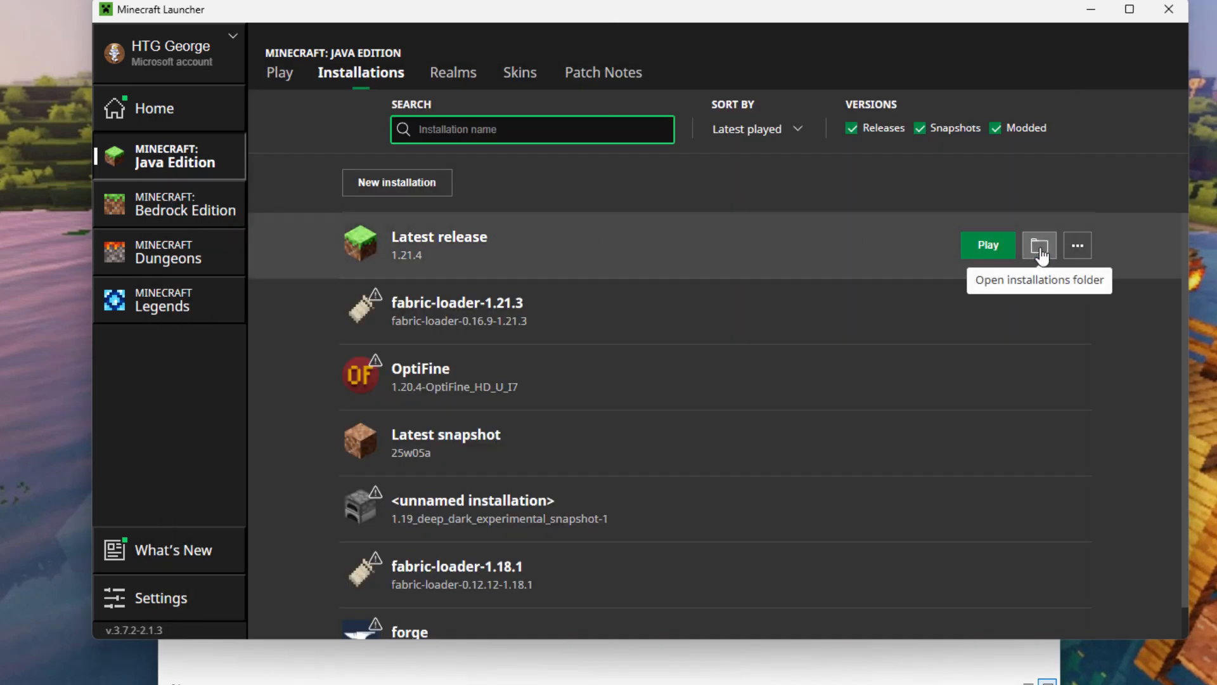
pyautogui.click(1039, 247)
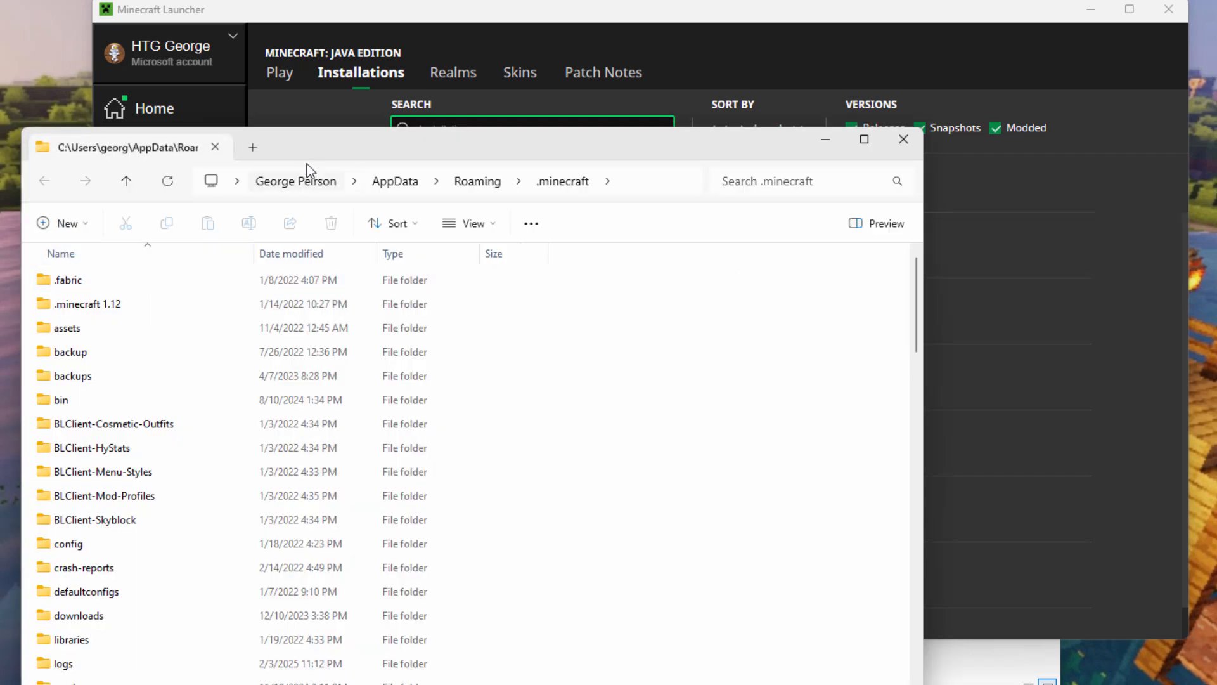
pyautogui.moveTo(323, 144); pyautogui.dragTo(314, 88)
pyautogui.scroll(-6, 146, 381)
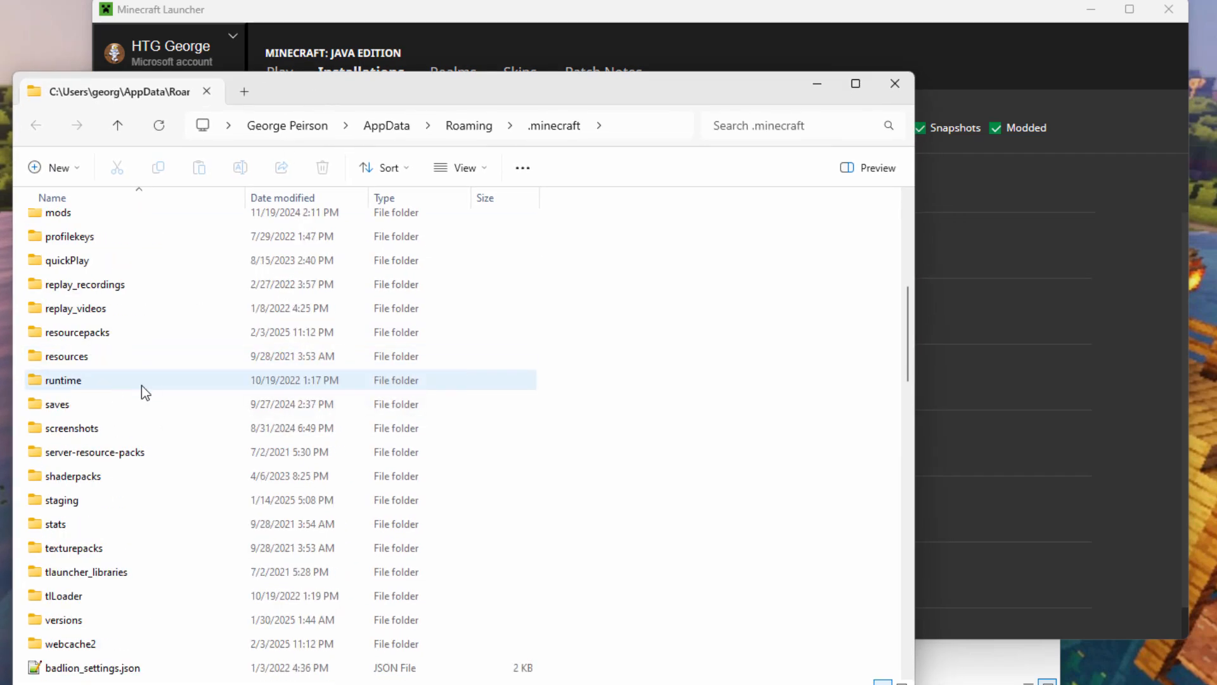
pyautogui.doubleClick(38, 336)
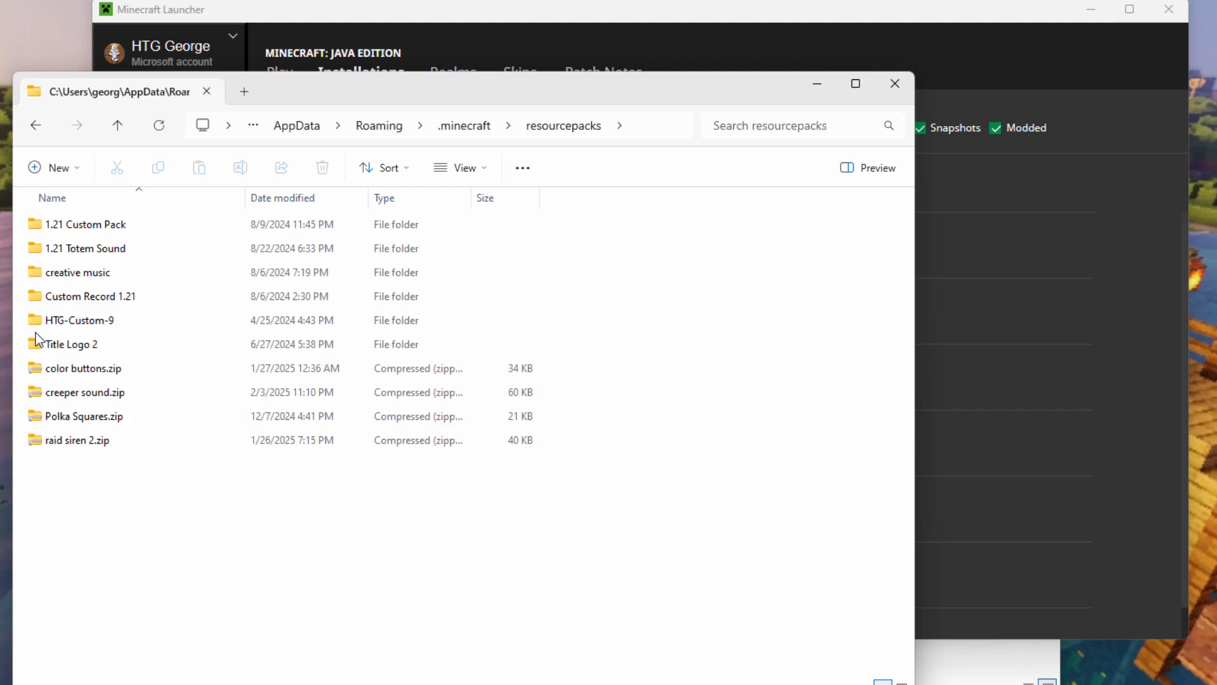
pyautogui.click(78, 394)
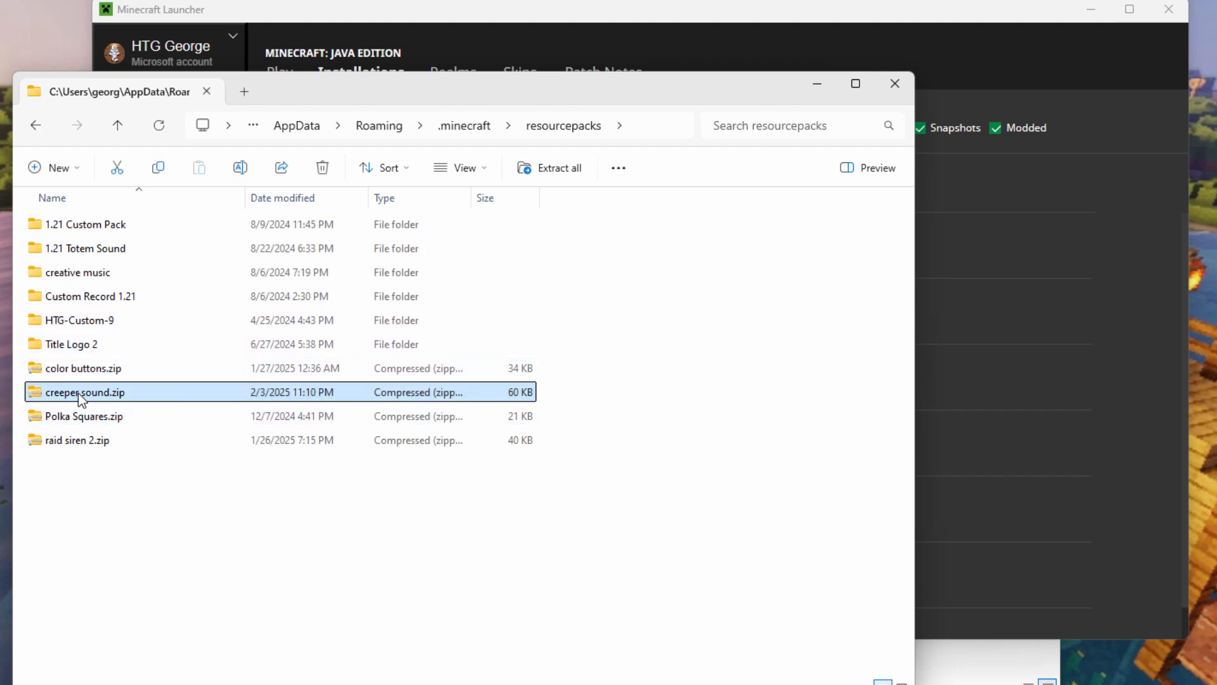
pyautogui.press('Delete')
# Copy creeper sound 2.zip into resourcepacks and minimize both folder windows.
pyautogui.click(986, 662)
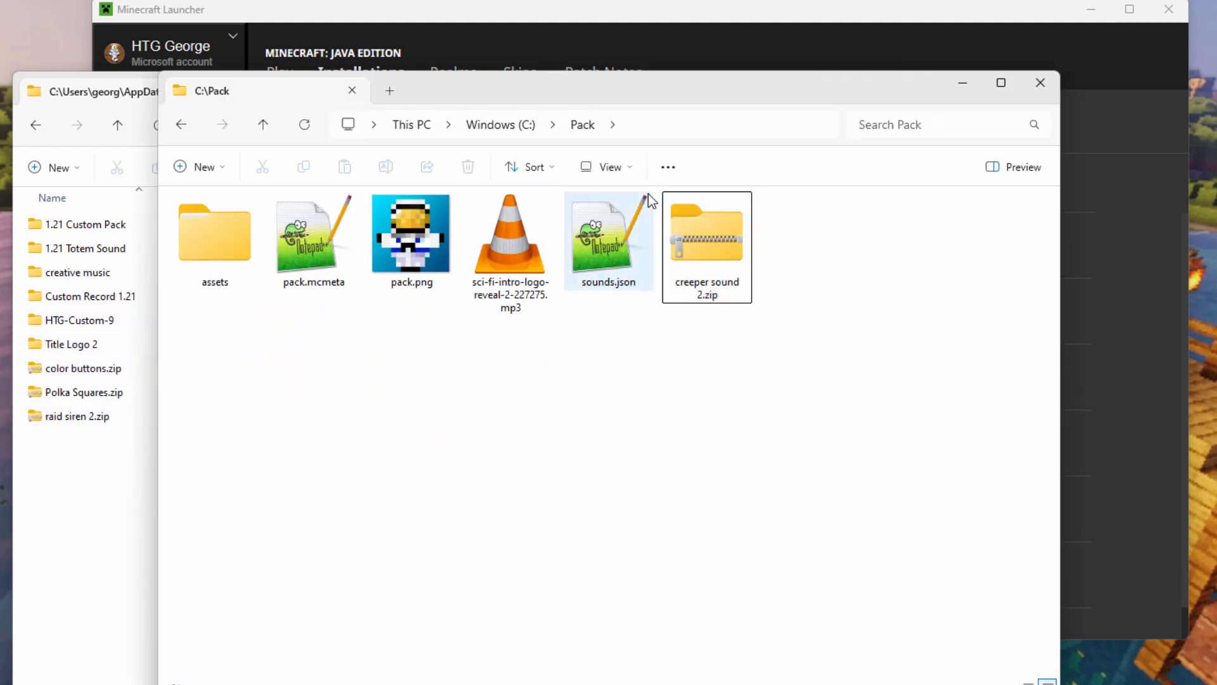
pyautogui.moveTo(625, 88); pyautogui.dragTo(827, 117)
pyautogui.moveTo(891, 264); pyautogui.dragTo(91, 477)
pyautogui.click(140, 514)
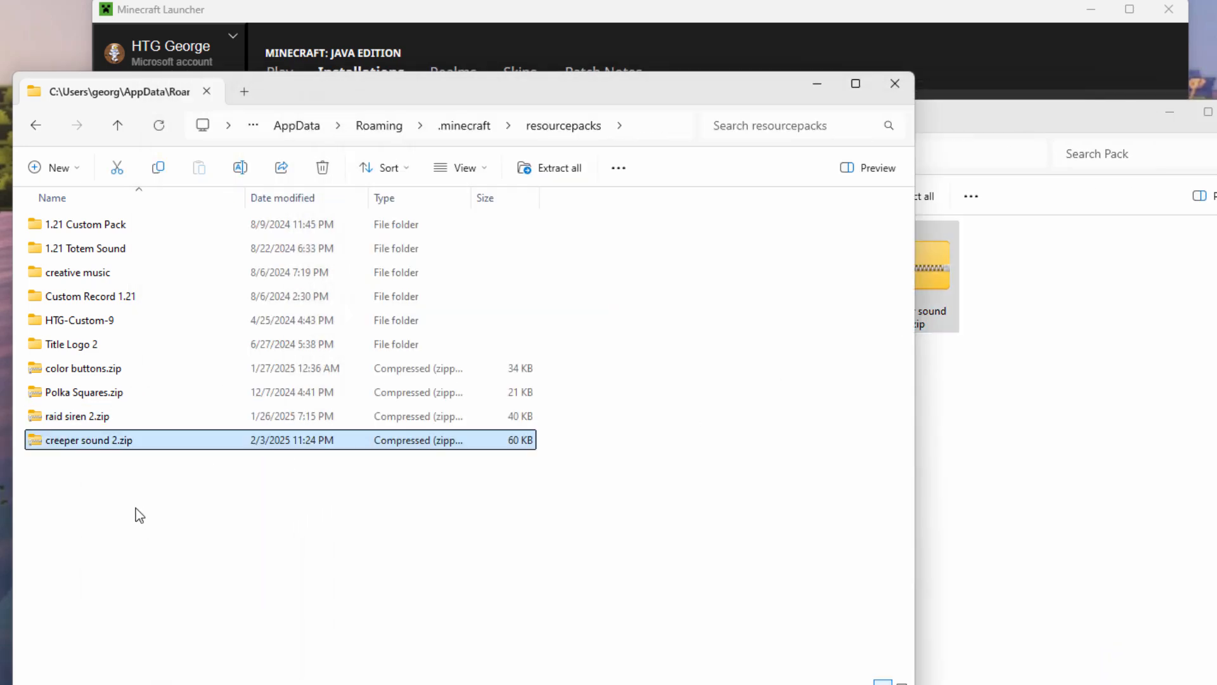
pyautogui.click(822, 87)
pyautogui.click(1170, 113)
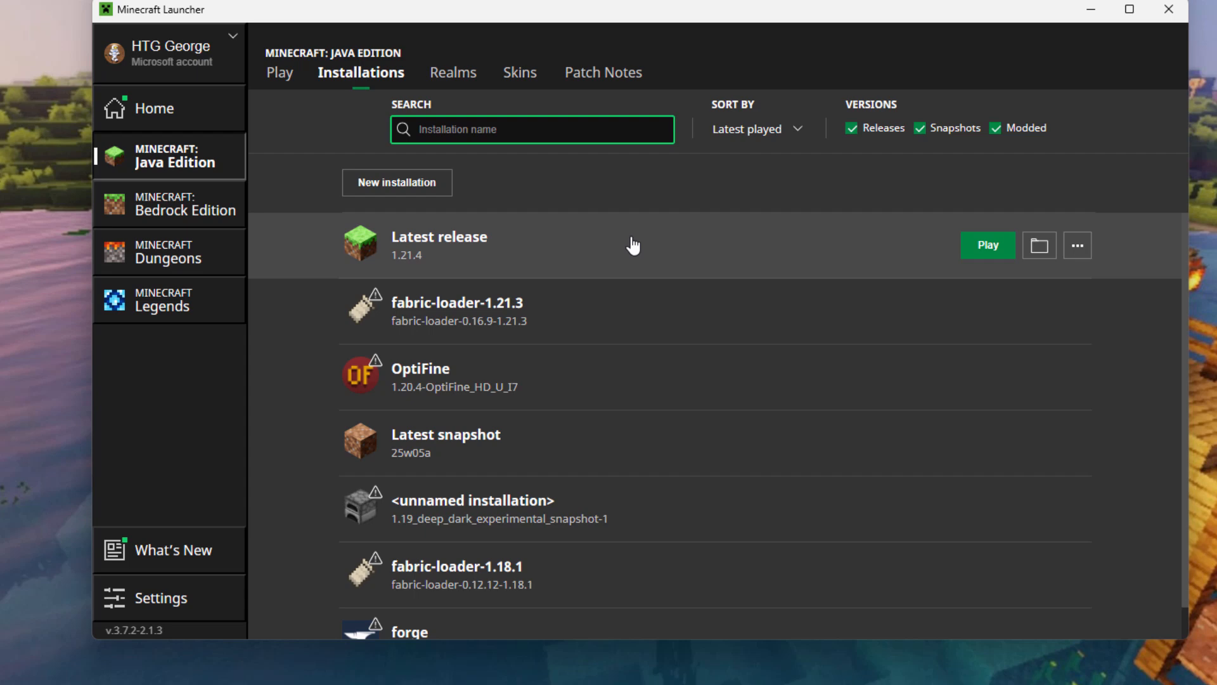
# Launch the latest release and enable the creeper sound 2.zip resource pack in Options.
pyautogui.click(992, 250)
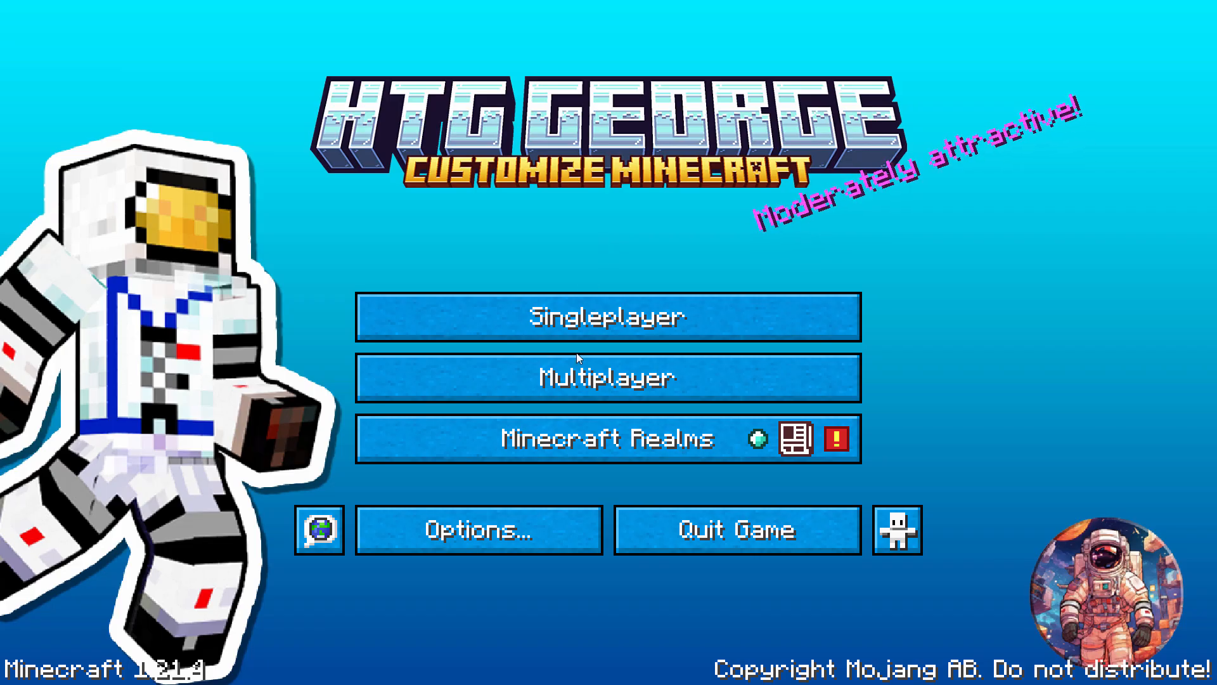
pyautogui.click(538, 525)
pyautogui.click(474, 440)
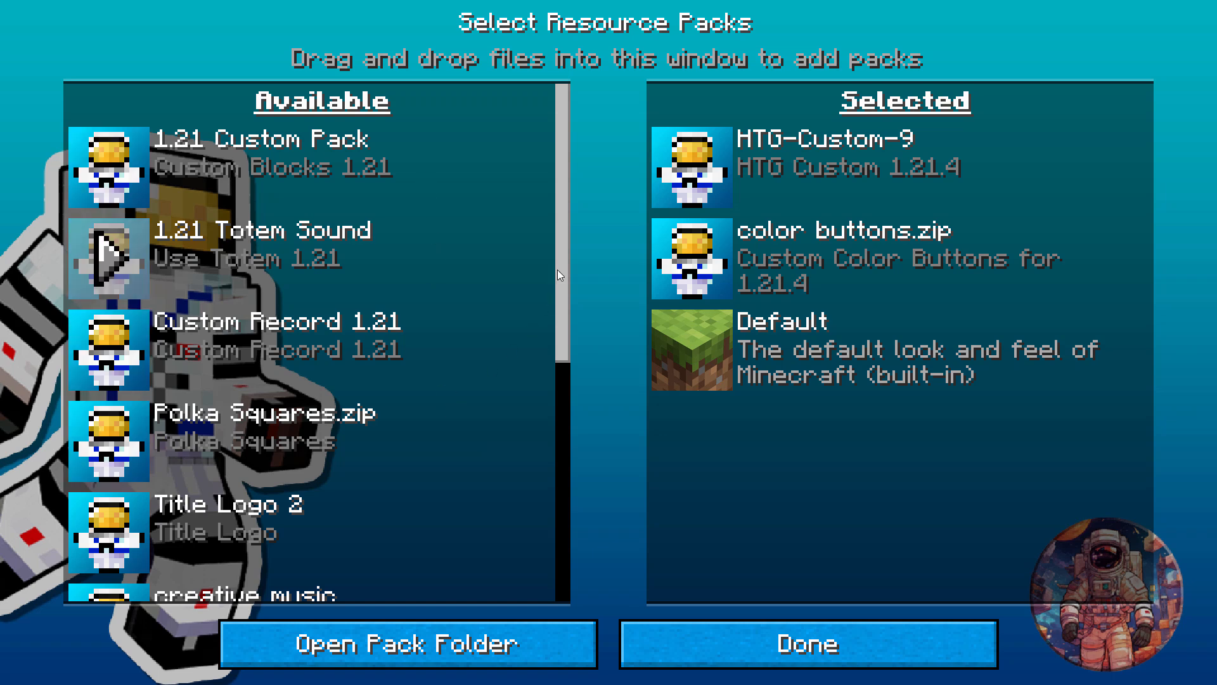
pyautogui.moveTo(560, 253); pyautogui.dragTo(548, 433)
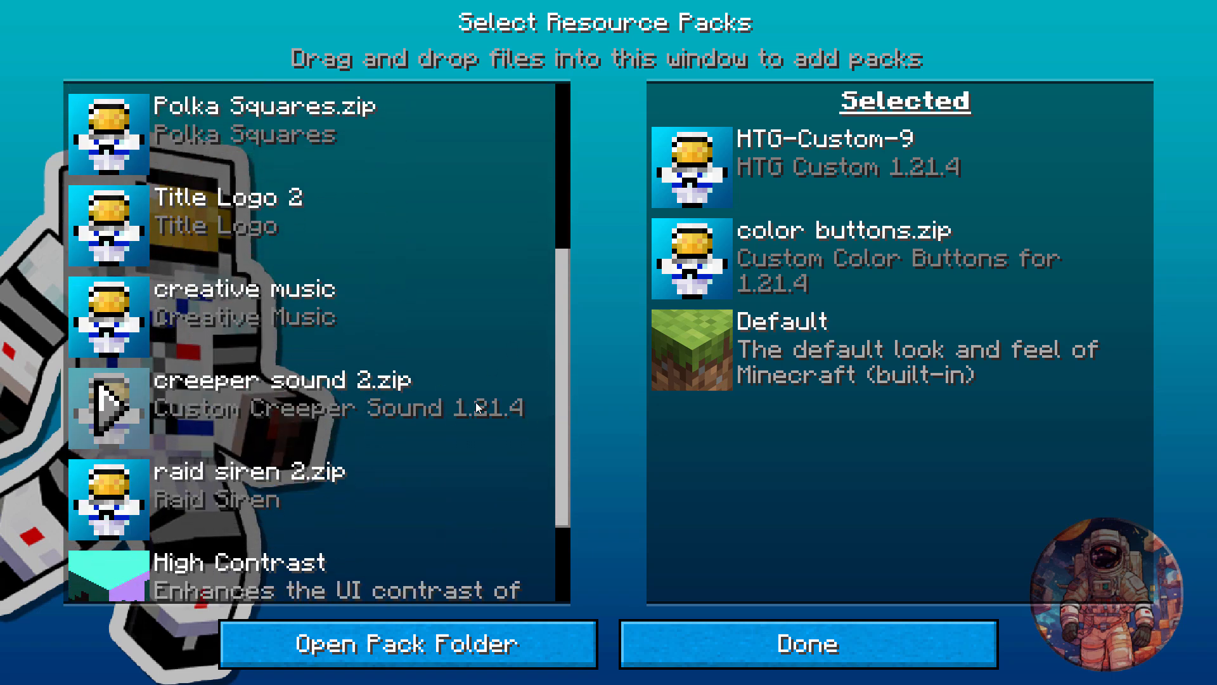
pyautogui.click(114, 408)
pyautogui.click(833, 653)
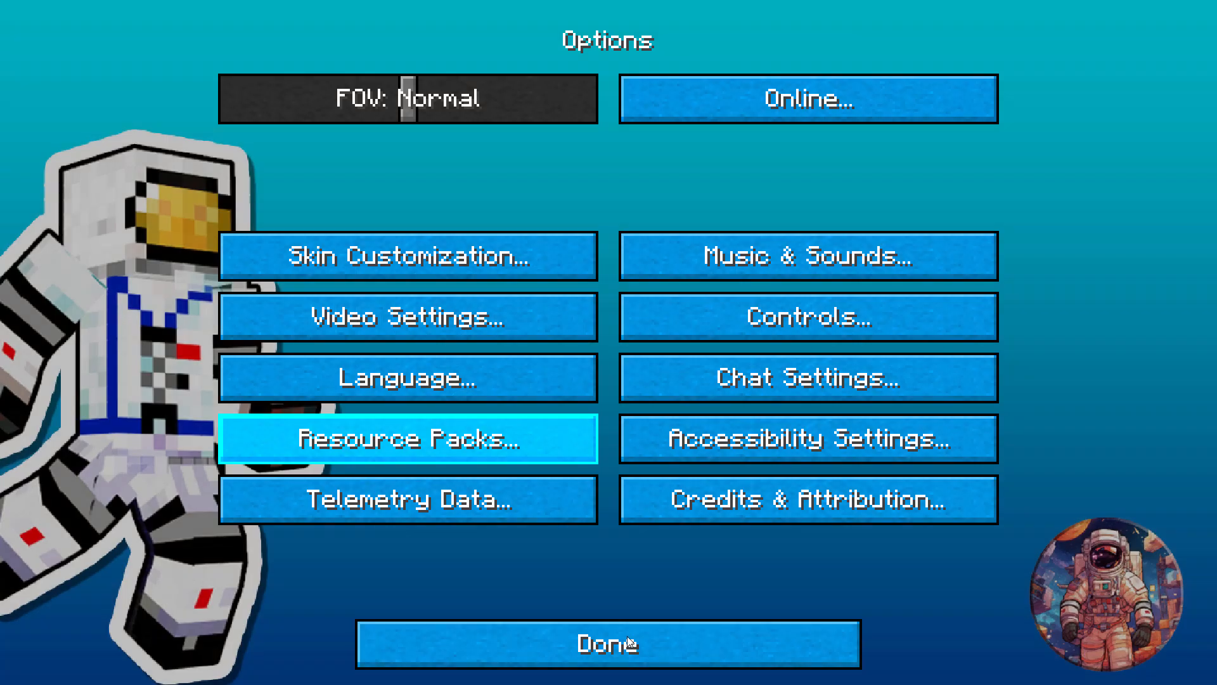
pyautogui.click(625, 636)
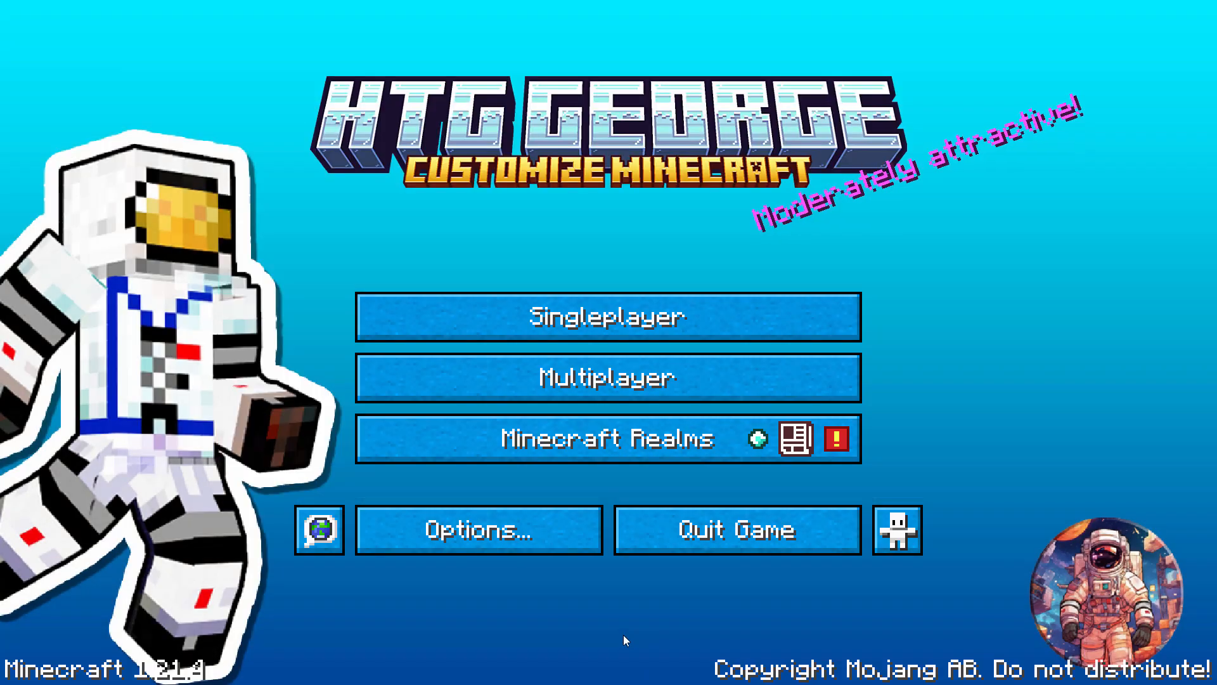
pyautogui.click(620, 317)
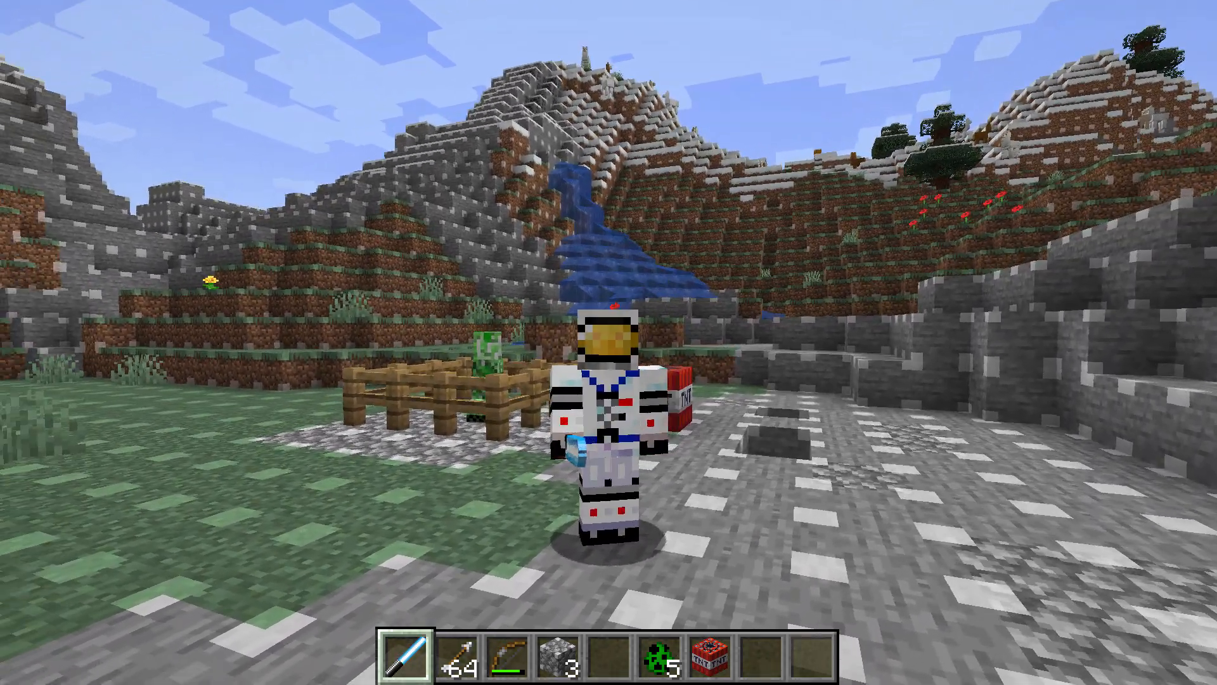
# Switch the world to Survival Mode with /gamemode survival and return to first-person view.
pyautogui.press('/')
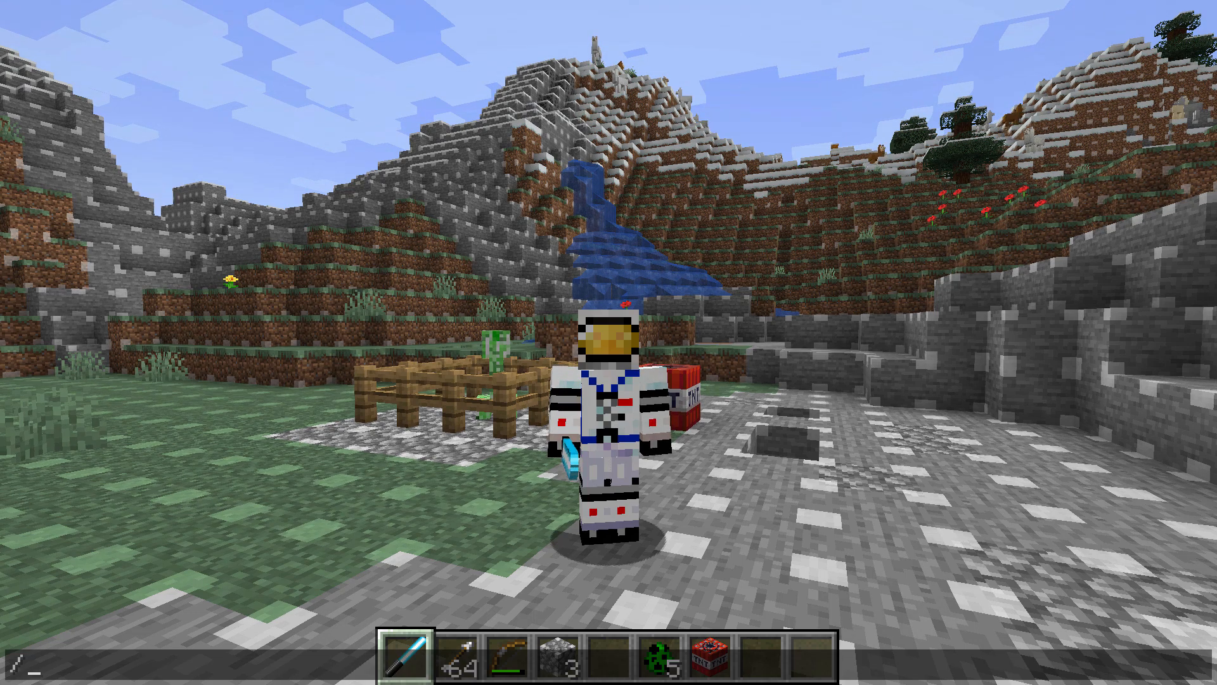
pyautogui.write('gamemode sur')
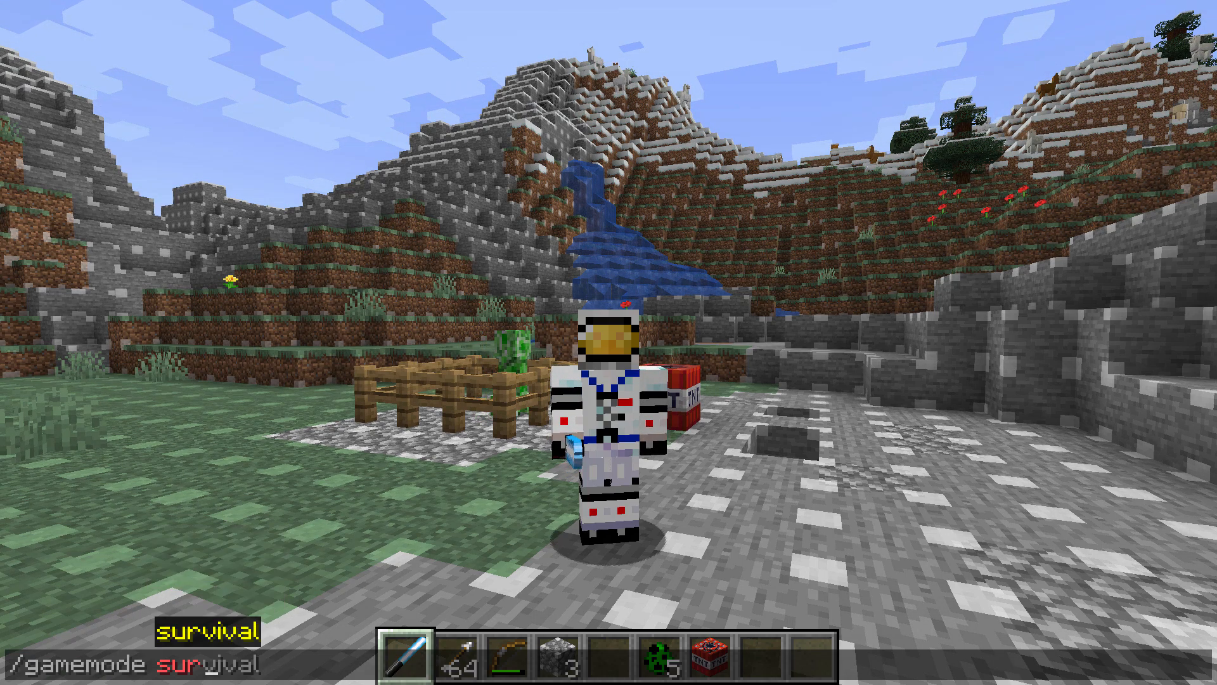
pyautogui.write('vival')
pyautogui.press('Return')
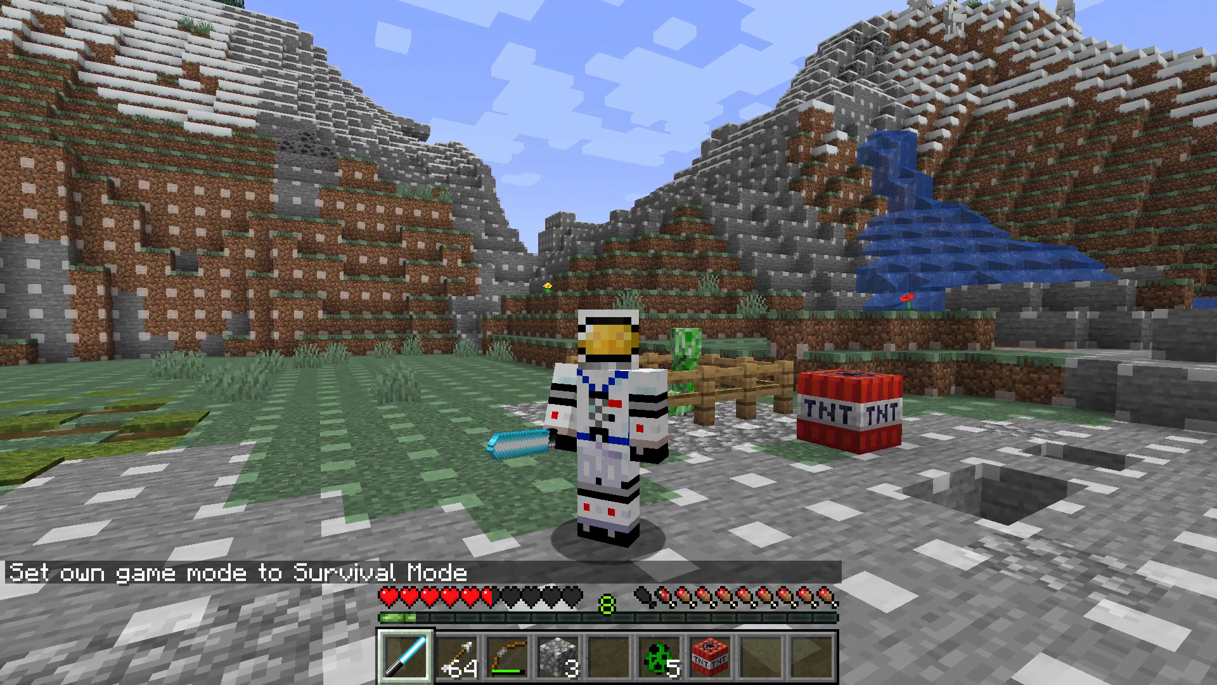
pyautogui.press('F5')
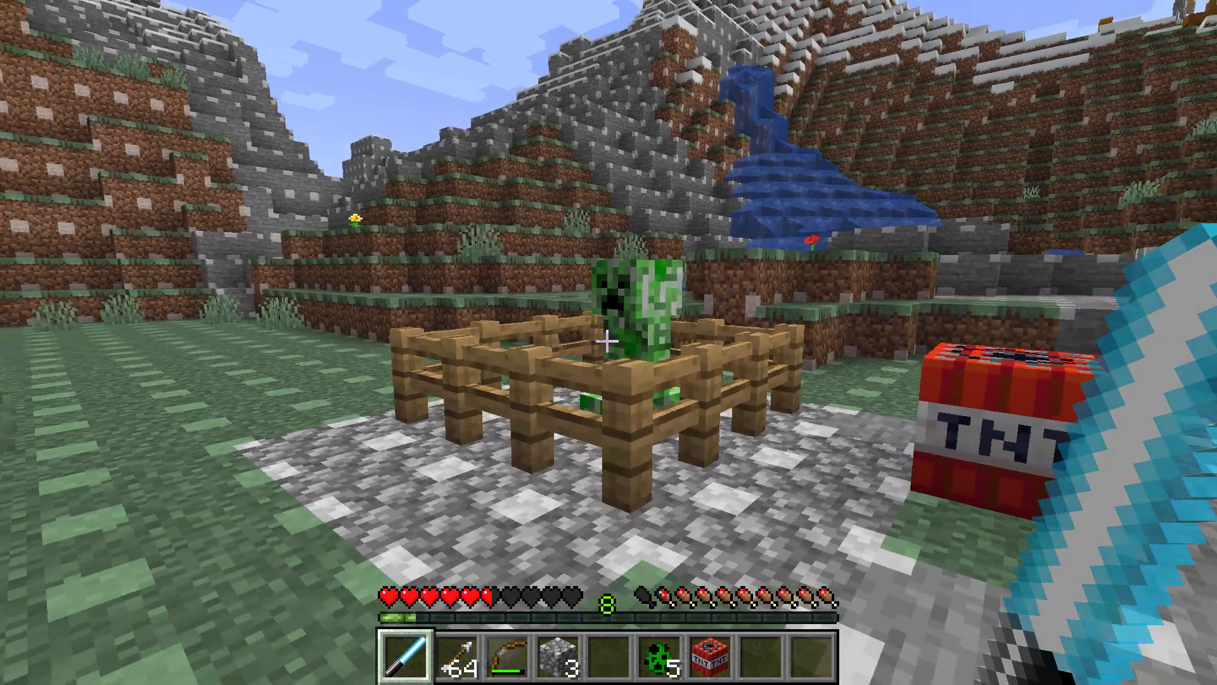
# Hit the fenced creeper, then spawn a creeper from the egg and provoke it into priming.
pyautogui.click(607, 341)
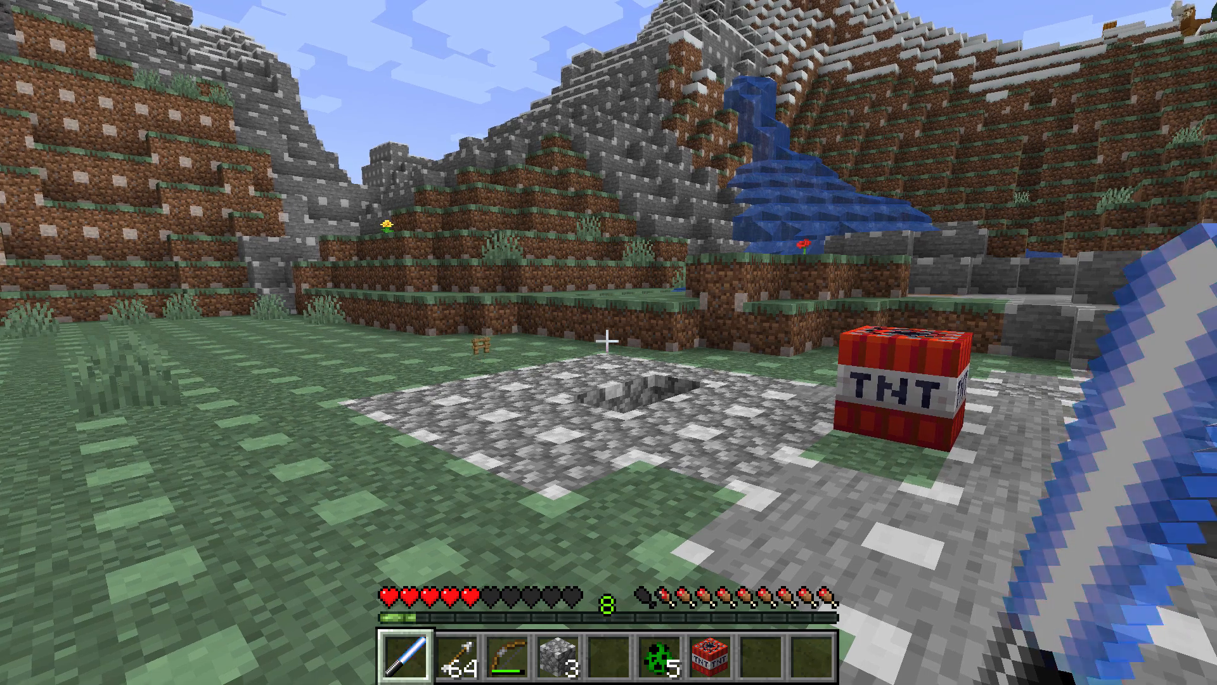
pyautogui.press('6')
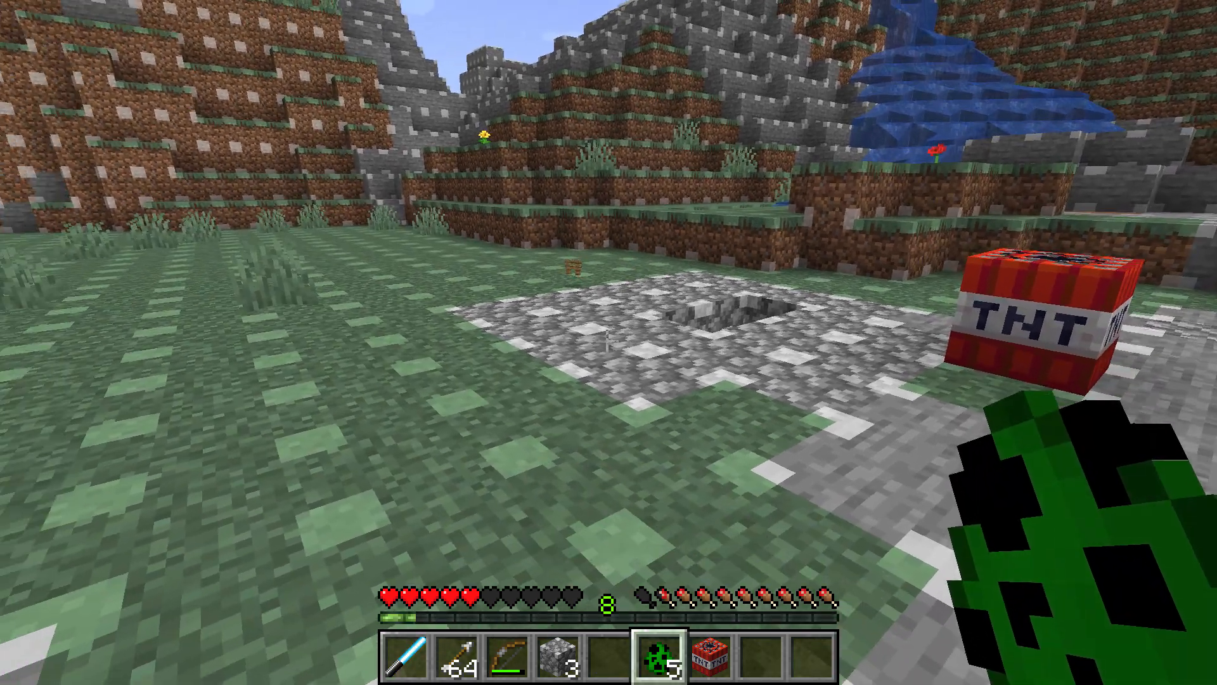
pyautogui.rightClick(607, 341)
pyautogui.press('s')
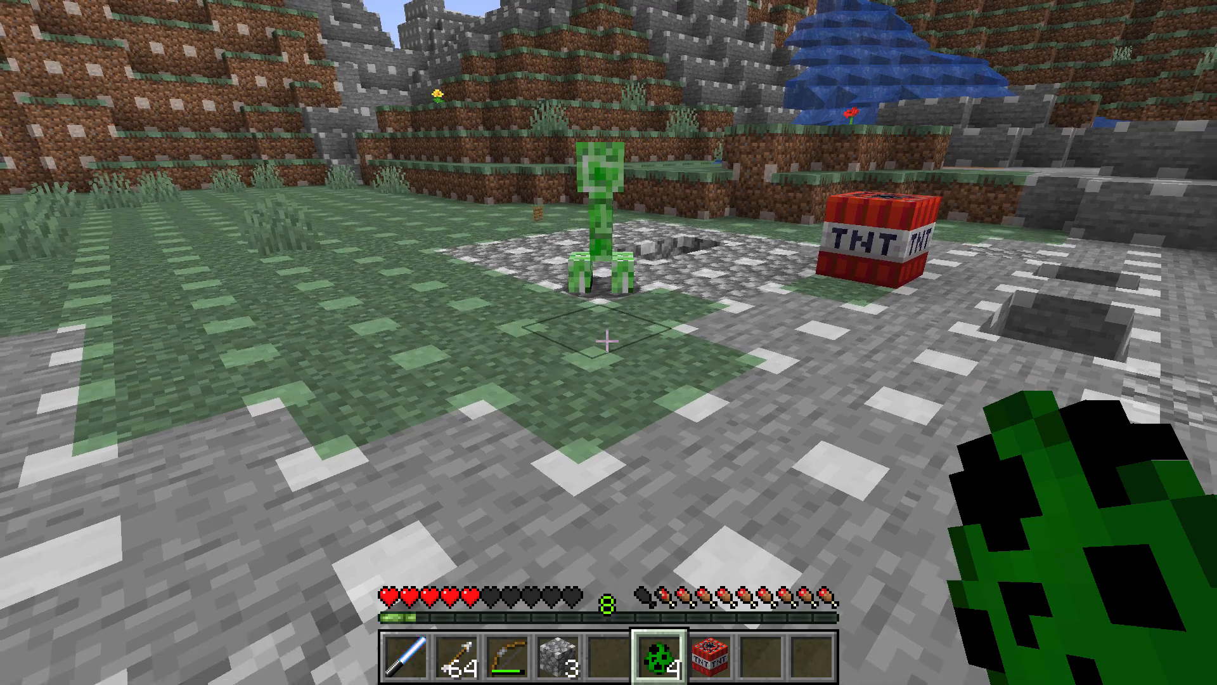
pyautogui.press('w')
pyautogui.press('s')
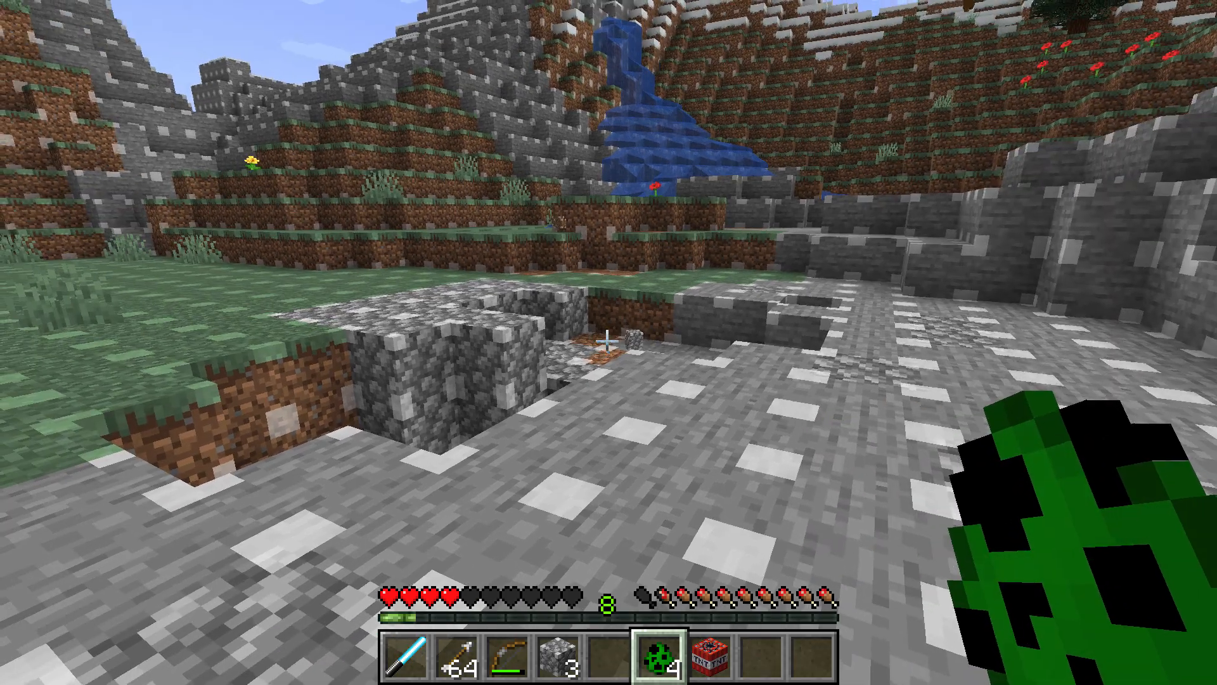
pyautogui.press('F5')
pyautogui.press('F5')
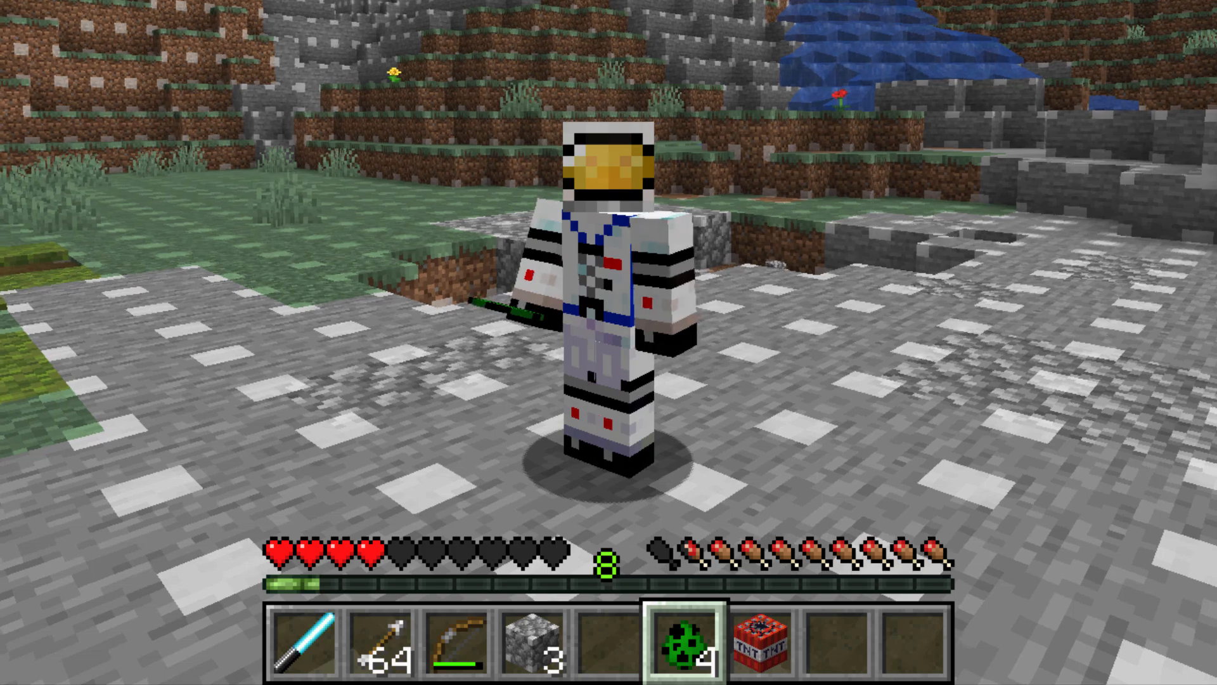
pyautogui.press('1')
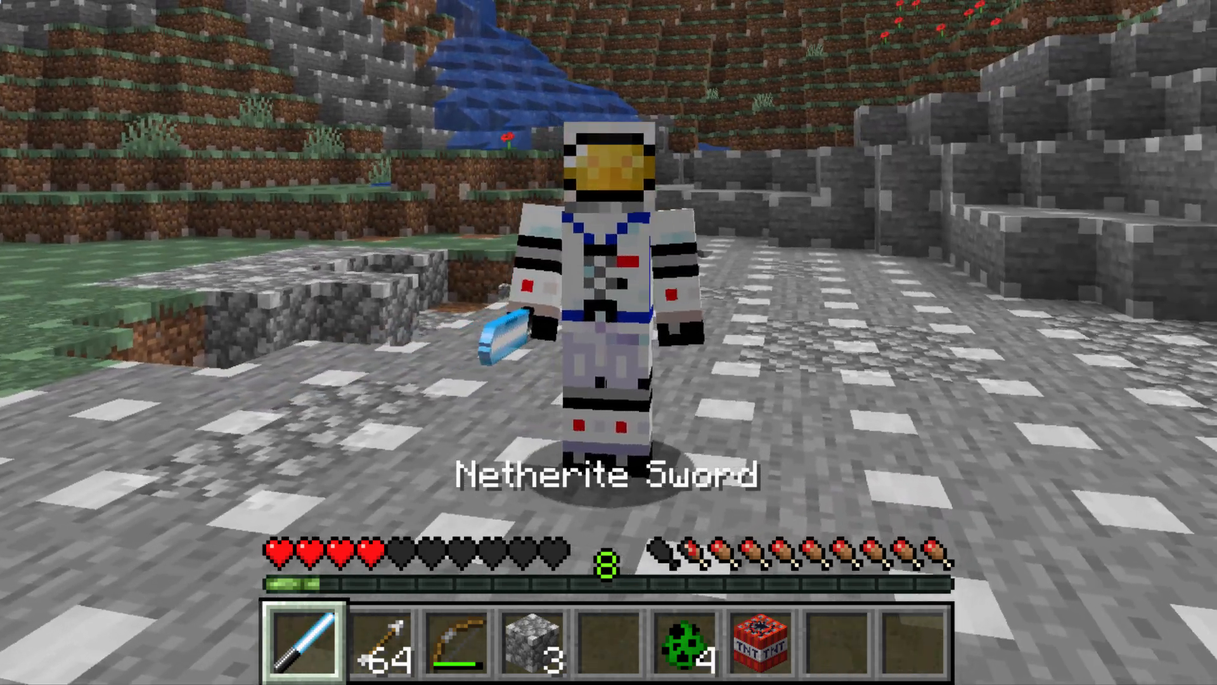